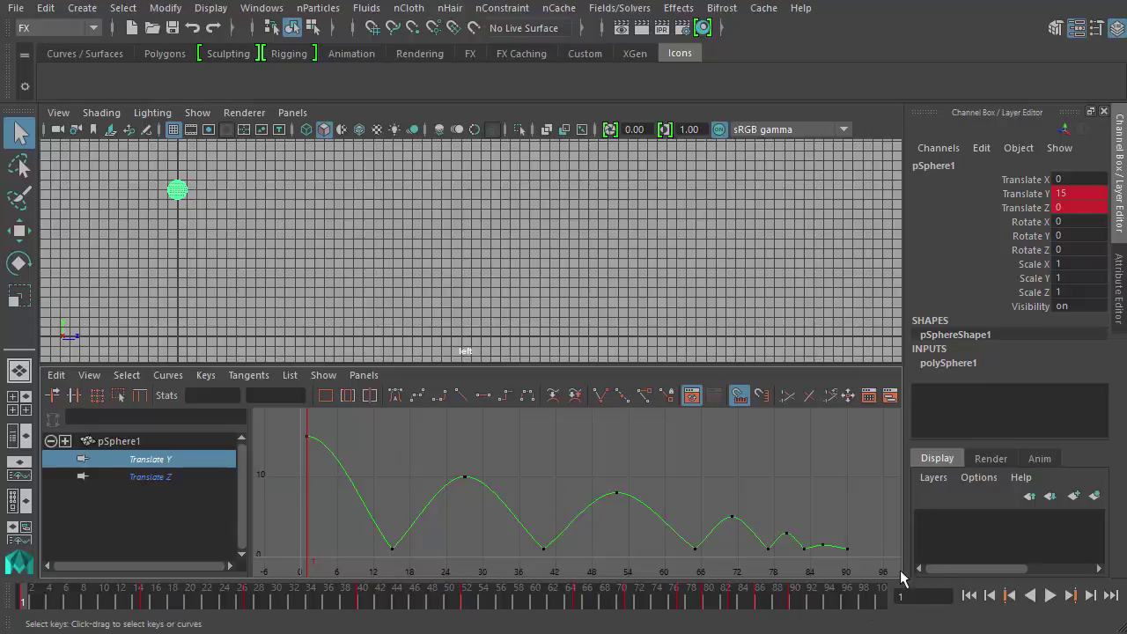
Play back the sphere's bounce animation and display its whole Translate Z curve in the Graph Editor
{"action": "left_click", "coordinate": [1050, 598]}
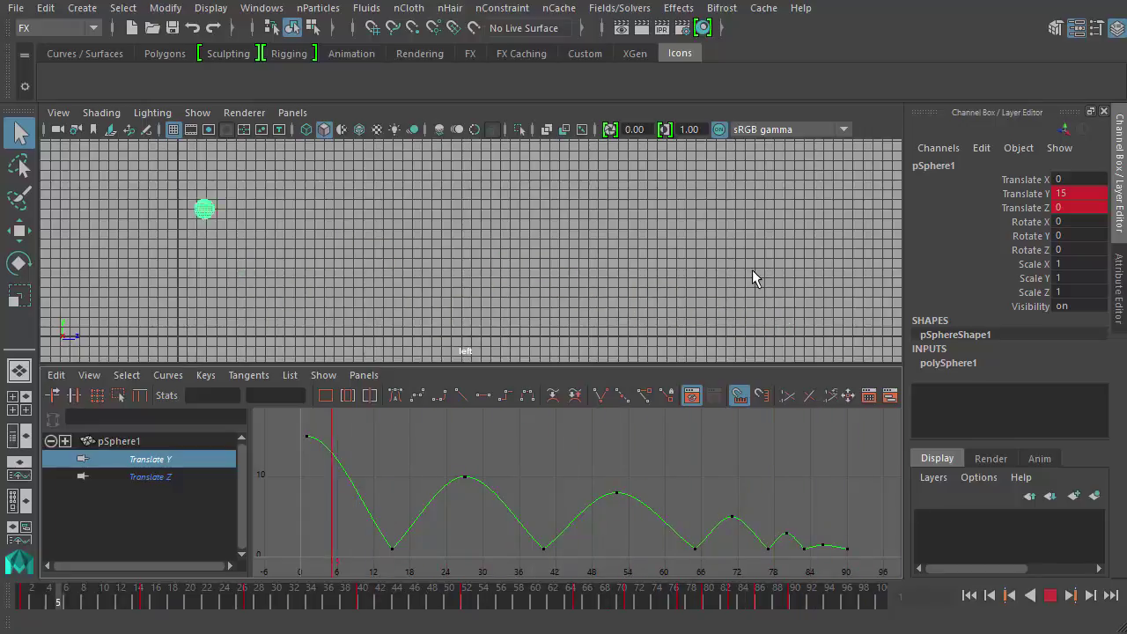
{"action": "left_click", "coordinate": [1048, 595]}
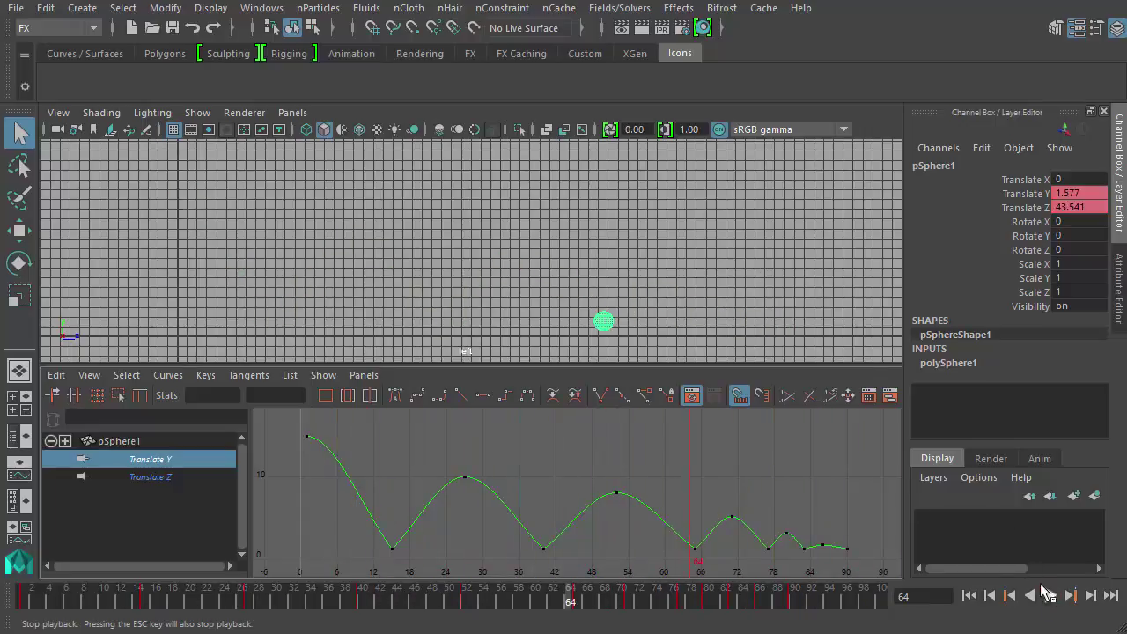
{"action": "left_click", "coordinate": [155, 479]}
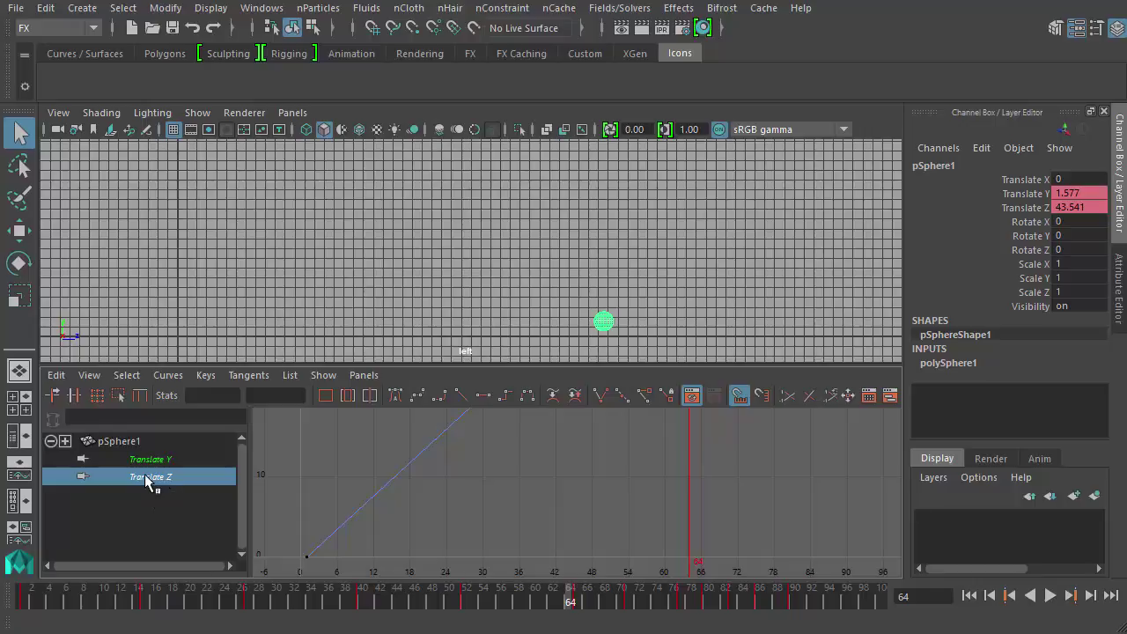
{"action": "key", "text": "f"}
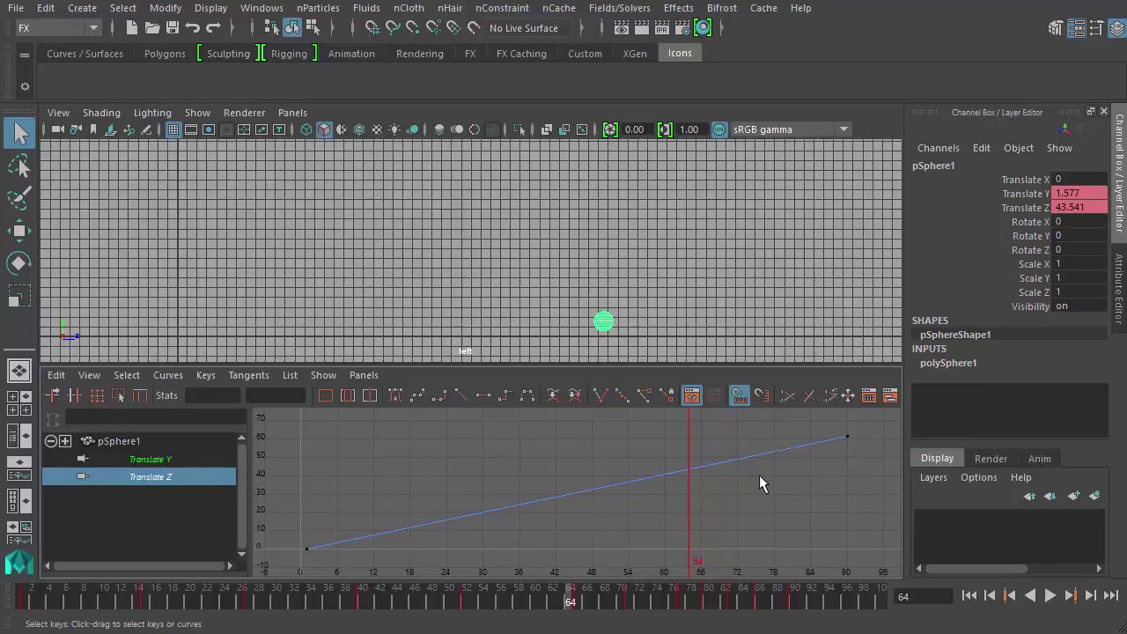
Try a slow start and fast finish on the Translate Z curve by lowering its frame 90 and frame 1 tangents, and play it from the start
{"action": "left_click_drag", "start_coordinate": [877, 459], "coordinate": [812, 412]}
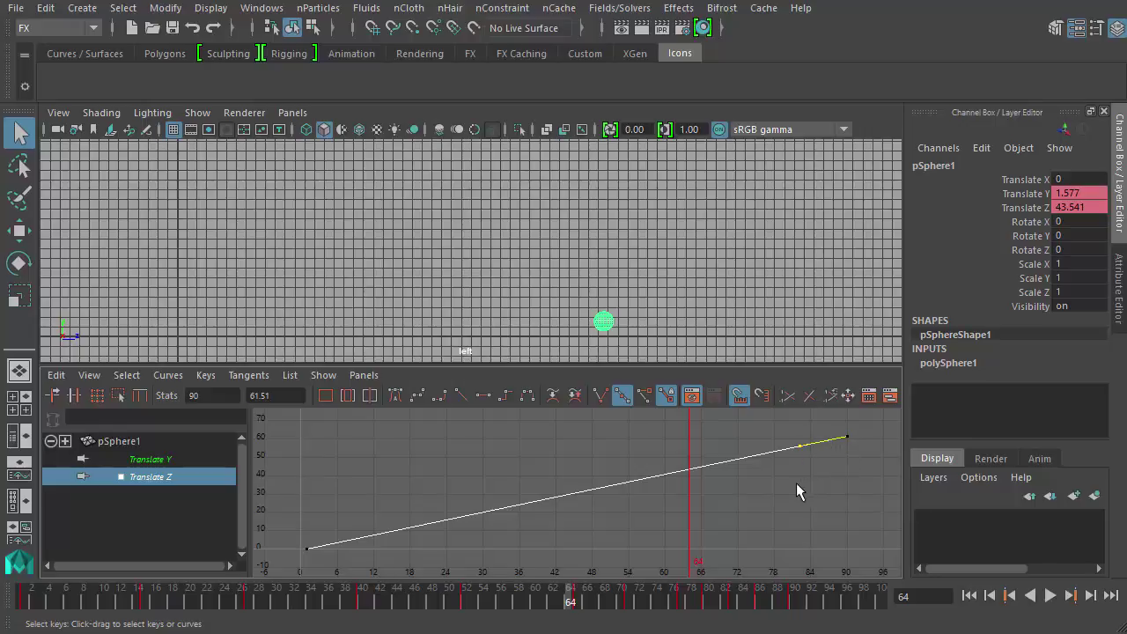
{"action": "key", "text": "w"}
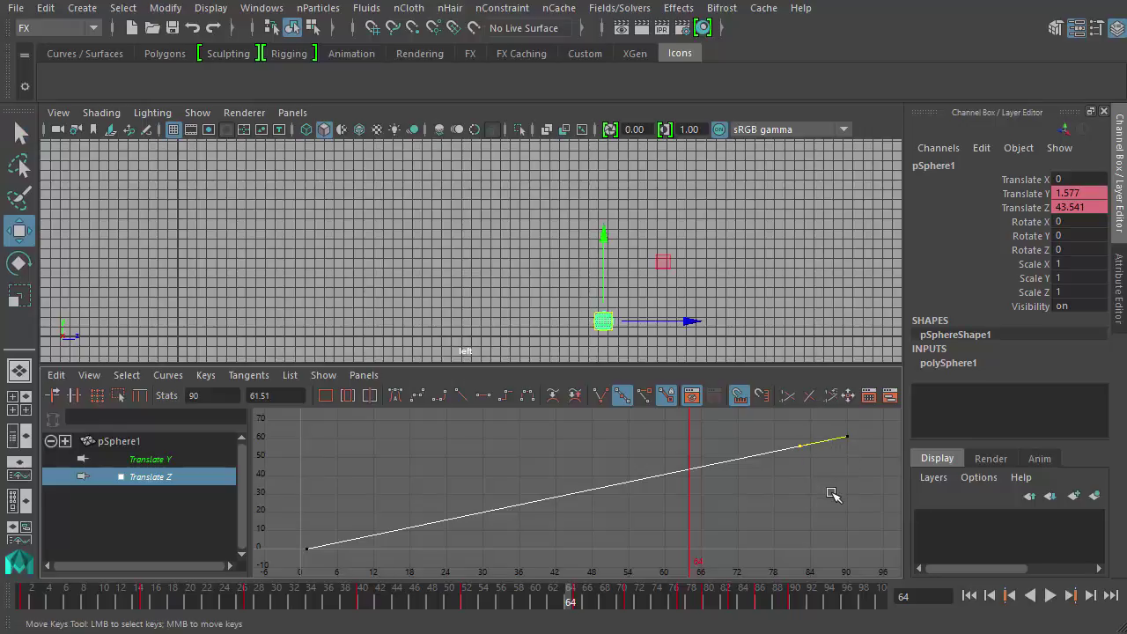
{"action": "mouse_move", "coordinate": [828, 490]}
{"action": "middle_mouse_down"}
{"action": "mouse_move", "coordinate": [814, 473]}
{"action": "mouse_move", "coordinate": [845, 493]}
{"action": "middle_mouse_up"}
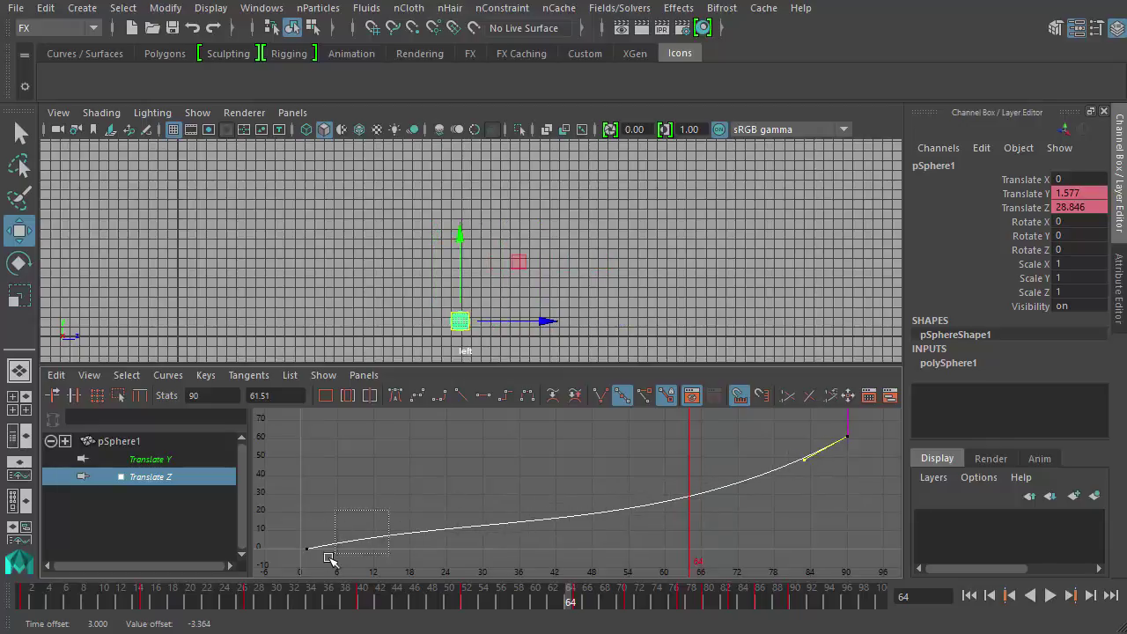
{"action": "left_click_drag", "start_coordinate": [329, 558], "coordinate": [301, 557]}
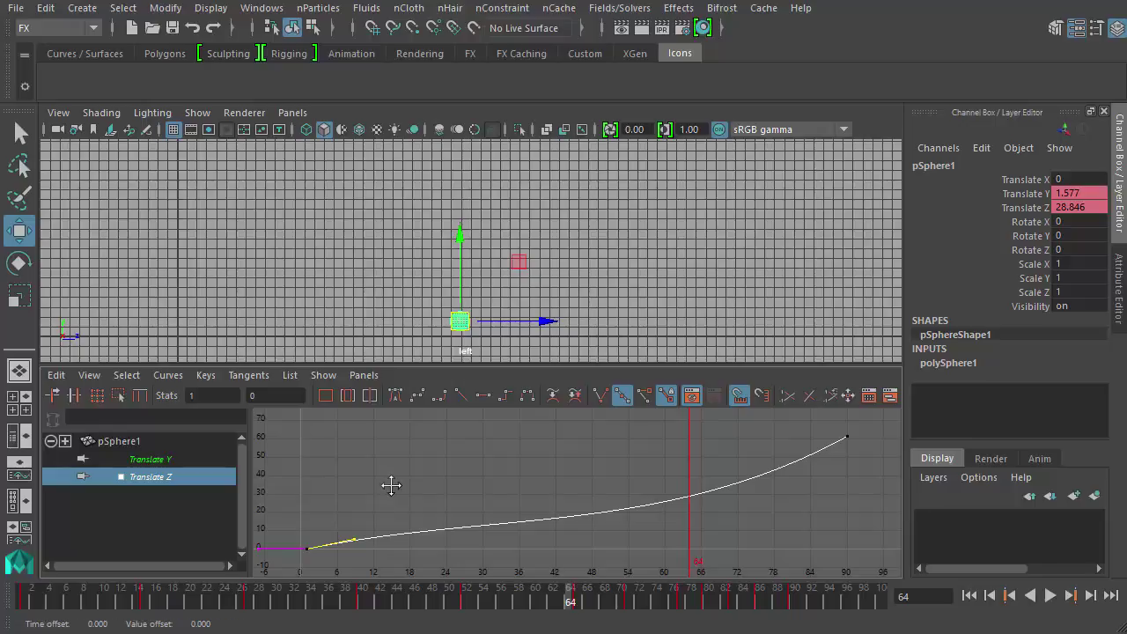
{"action": "middle_click_drag", "start_coordinate": [391, 486], "coordinate": [395, 489]}
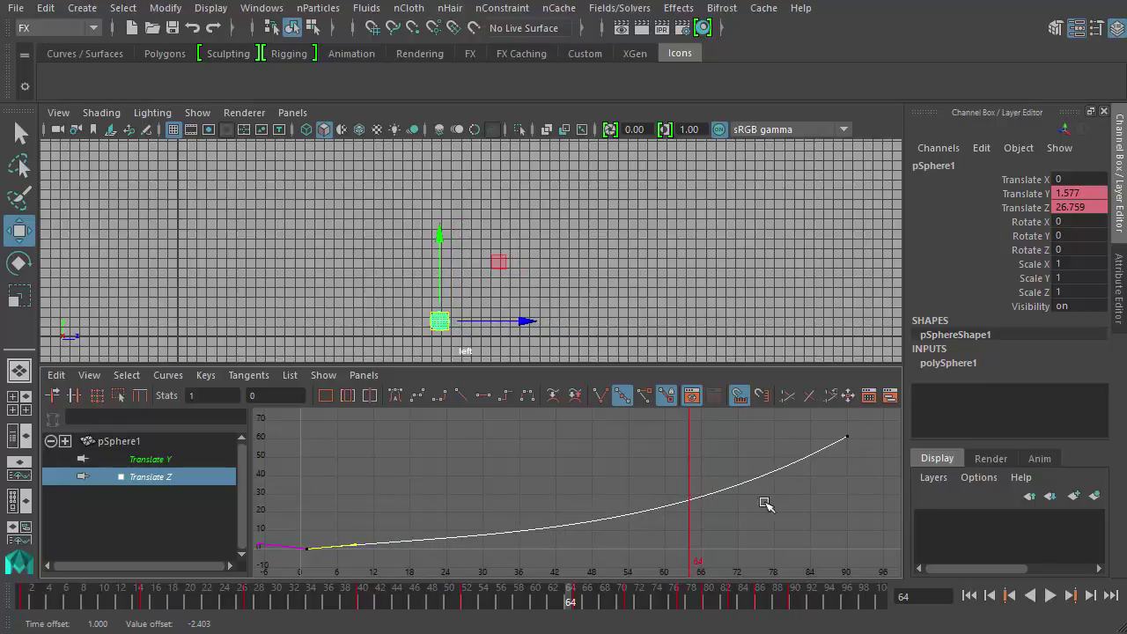
{"action": "left_click", "coordinate": [969, 596]}
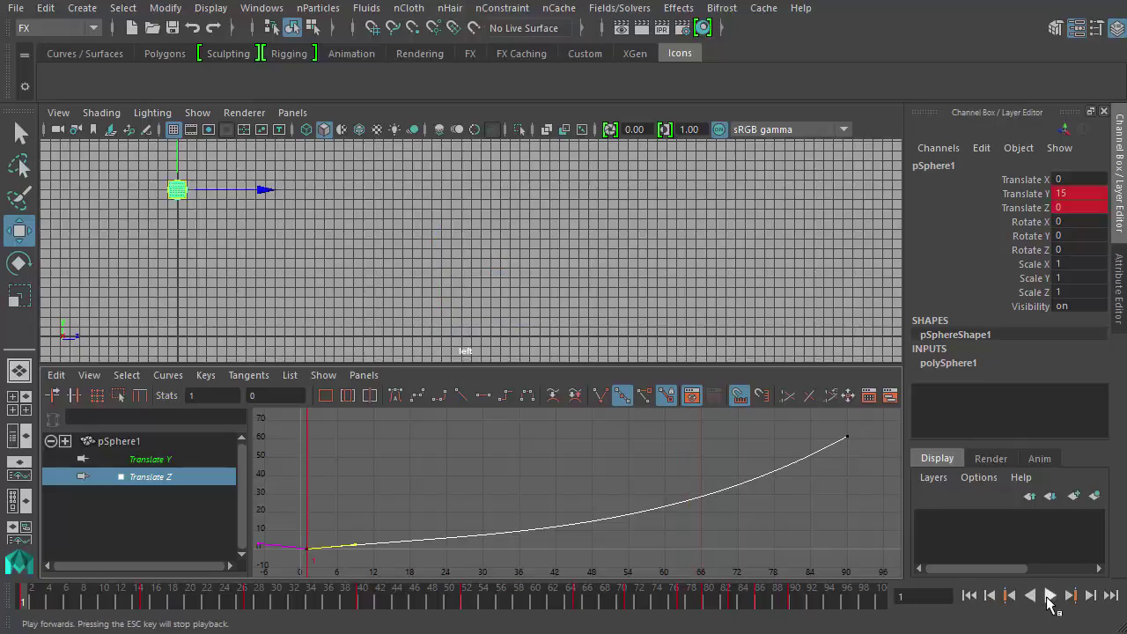
{"action": "left_click", "coordinate": [1049, 596]}
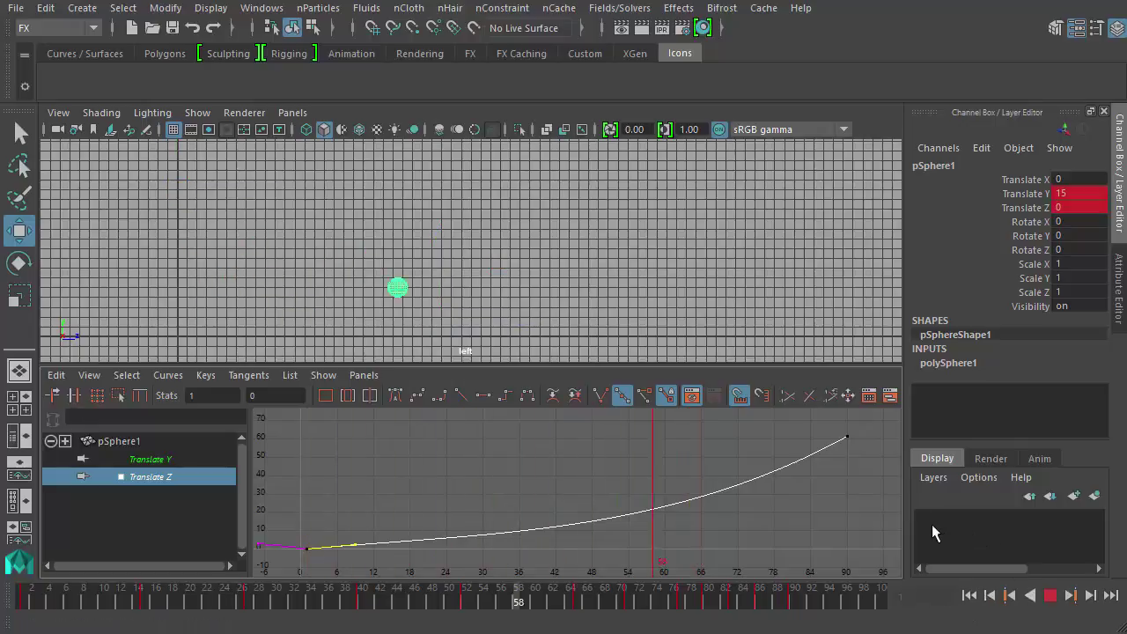
{"action": "left_click", "coordinate": [1052, 596]}
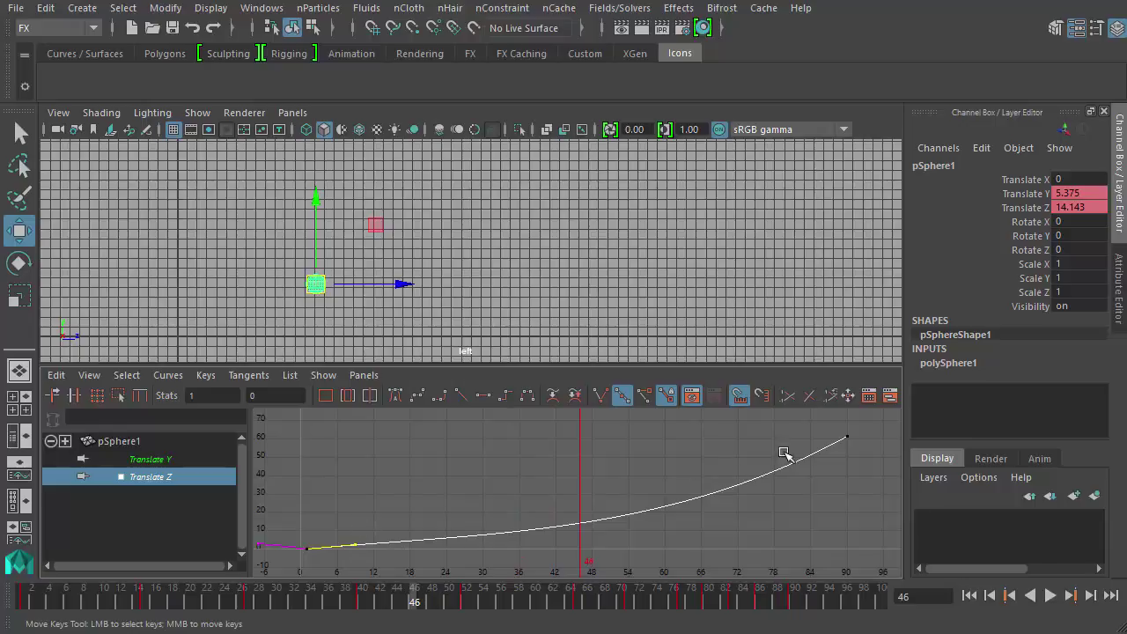
Flatten the Translate Z tangent at frame 90, steepen the one at frame 1 for a gradual slowdown, and play from the start
{"action": "middle_click_drag", "start_coordinate": [822, 502], "coordinate": [790, 478]}
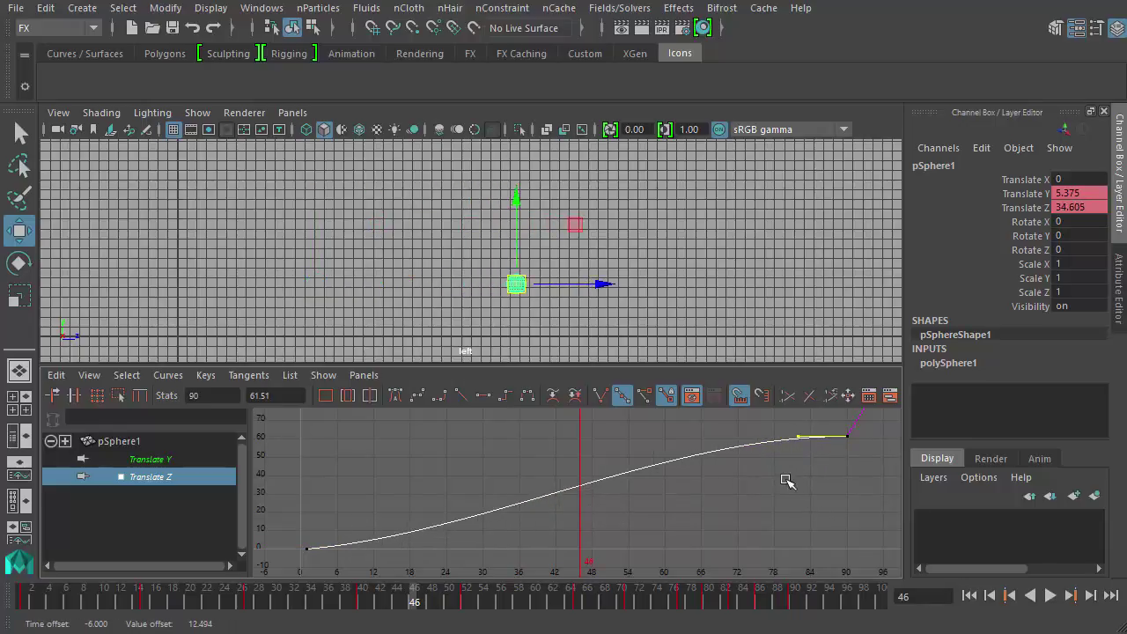
{"action": "left_click_drag", "start_coordinate": [275, 582], "coordinate": [278, 582]}
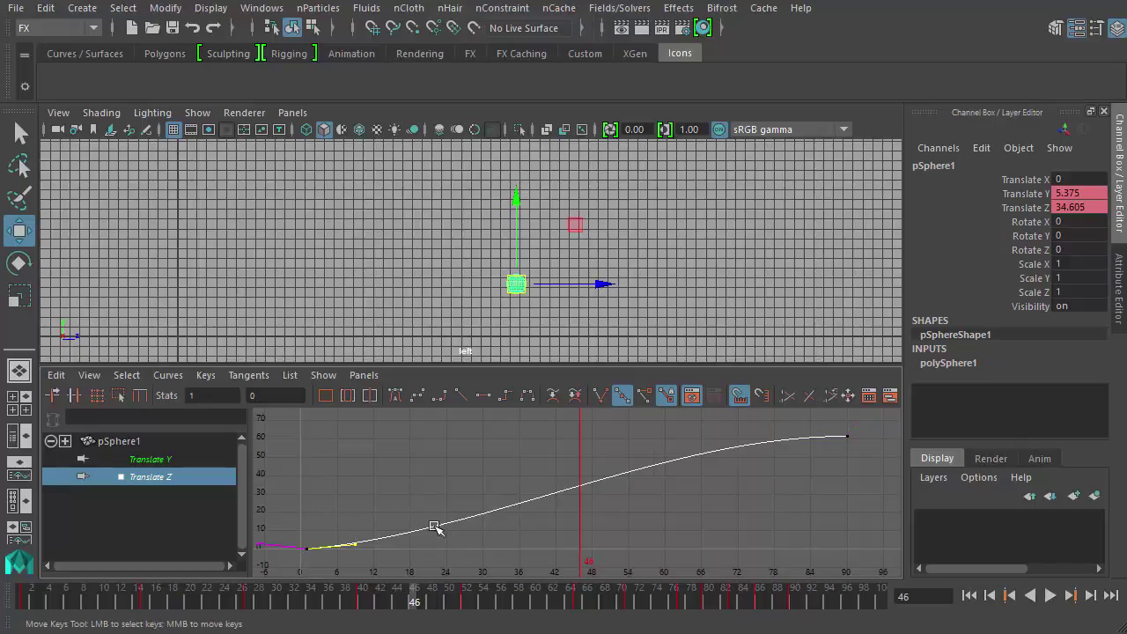
{"action": "middle_click_drag", "start_coordinate": [434, 526], "coordinate": [435, 512]}
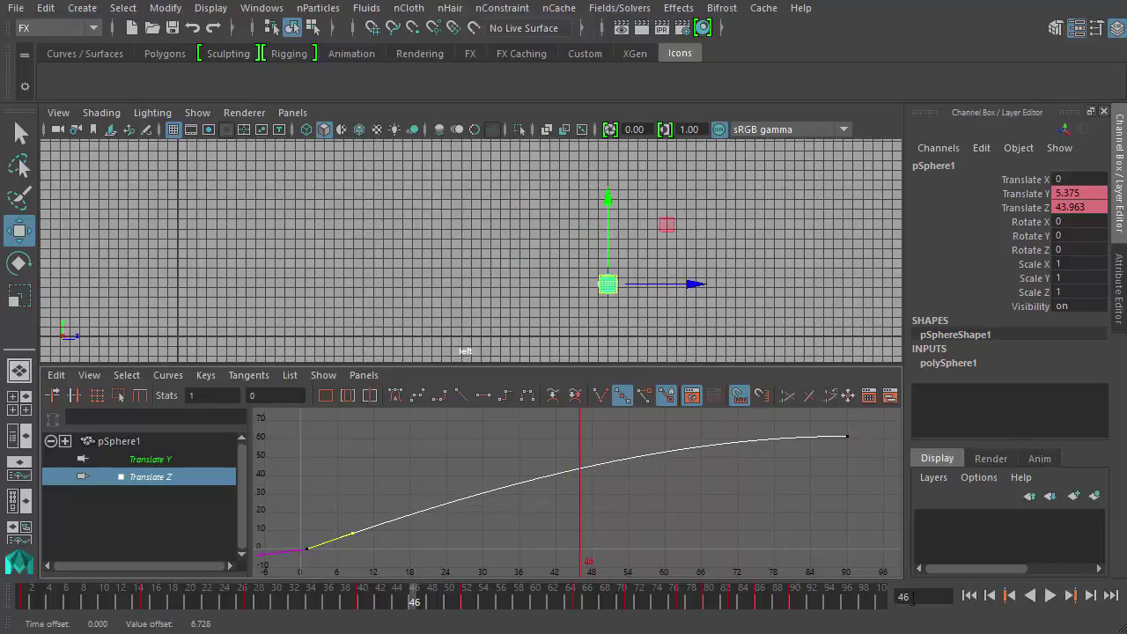
{"action": "left_click", "coordinate": [969, 600]}
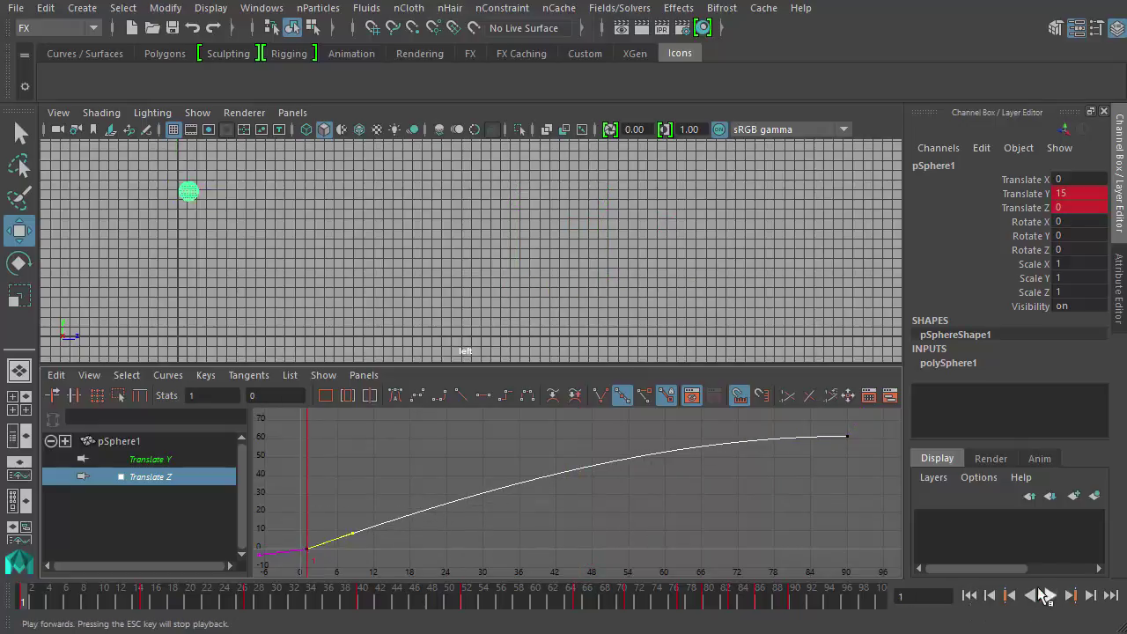
{"action": "left_click", "coordinate": [1046, 596]}
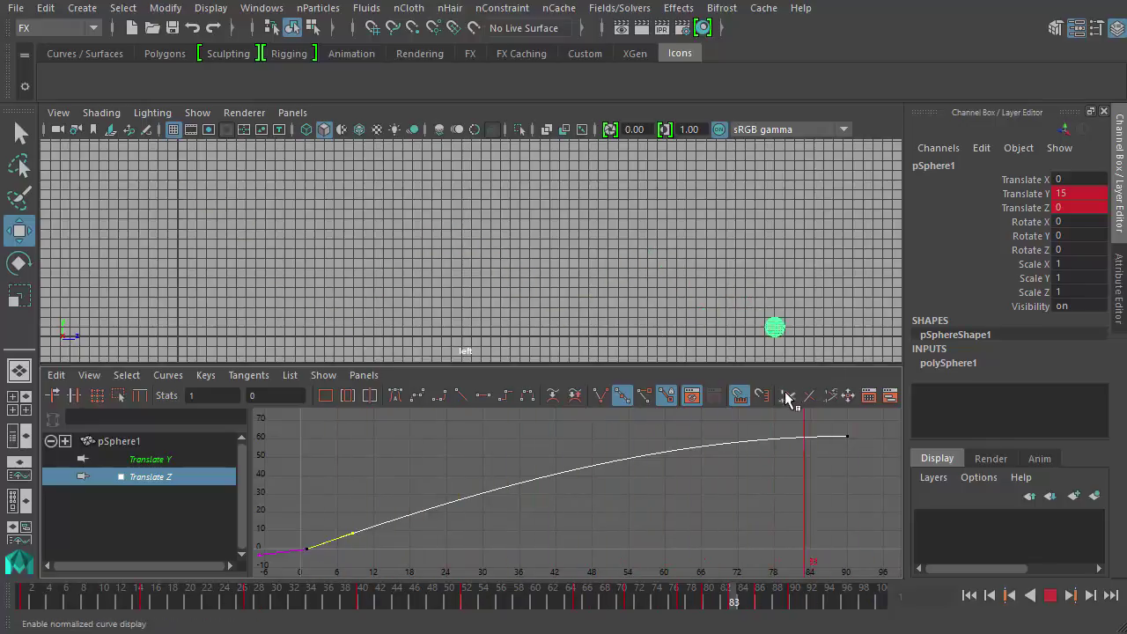
Fine-tune the Translate Z tangents at frames 1 and 90 while the animation plays
{"action": "left_click", "coordinate": [846, 436]}
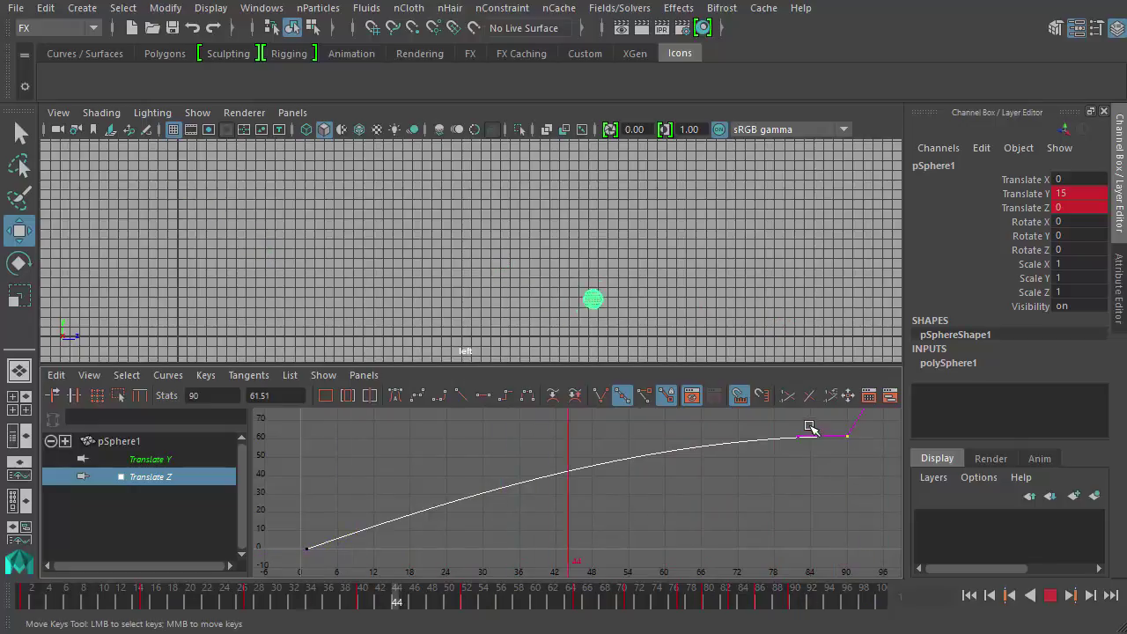
{"action": "left_click_drag", "start_coordinate": [420, 503], "coordinate": [299, 558]}
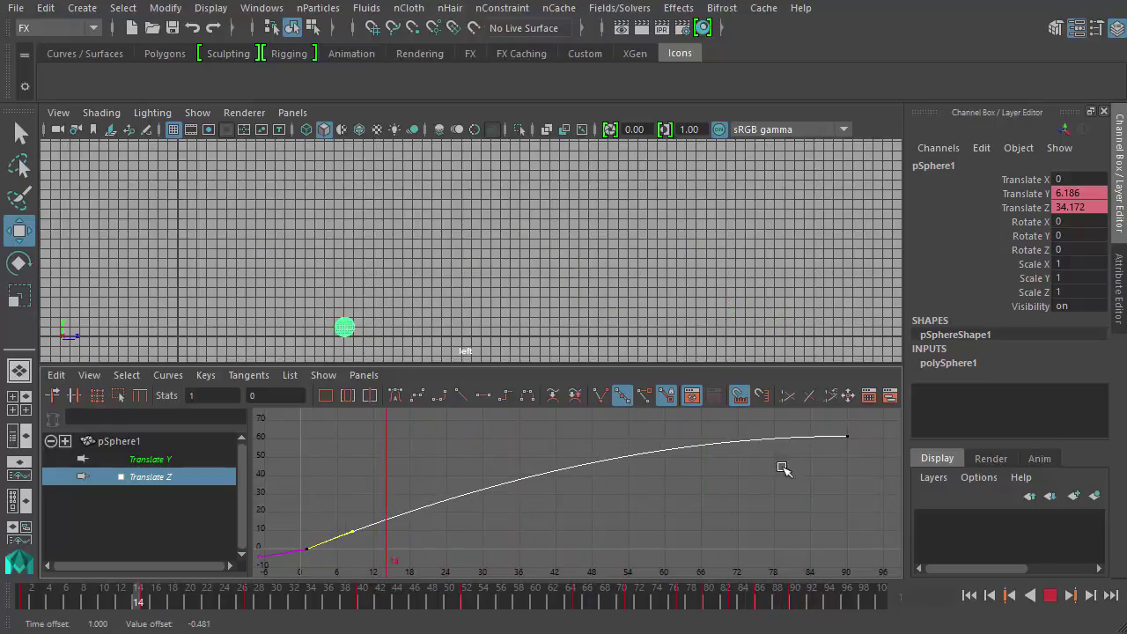
{"action": "left_click", "coordinate": [847, 436]}
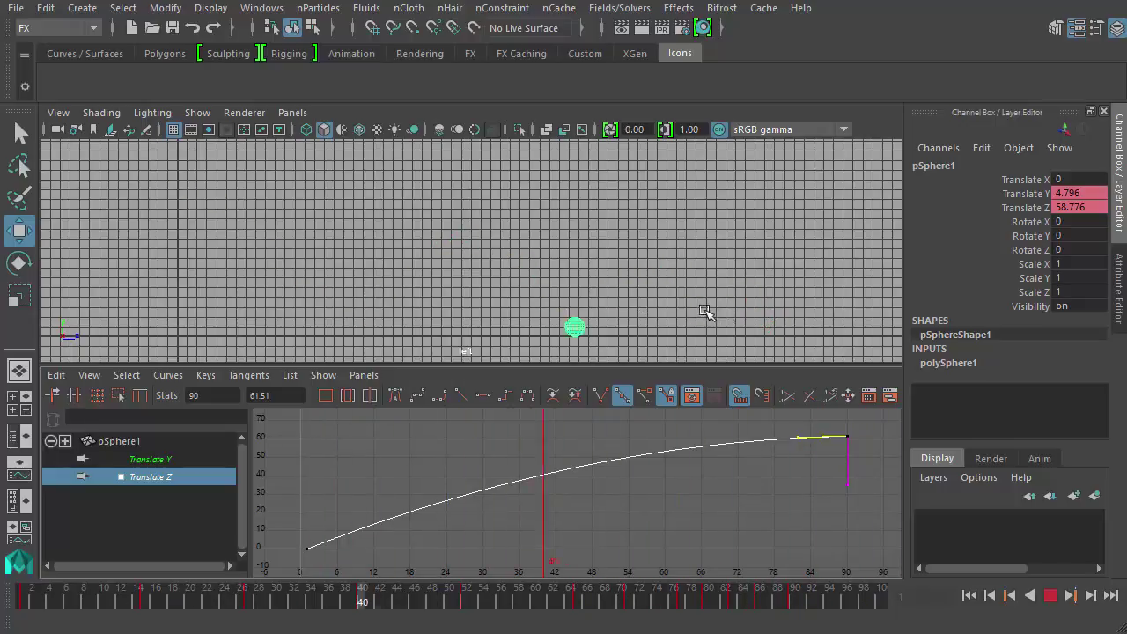
Lower the Translate Y bounce peaks at frames 52, 71 and 80 by about 1.5 units
{"action": "left_click", "coordinate": [172, 459]}
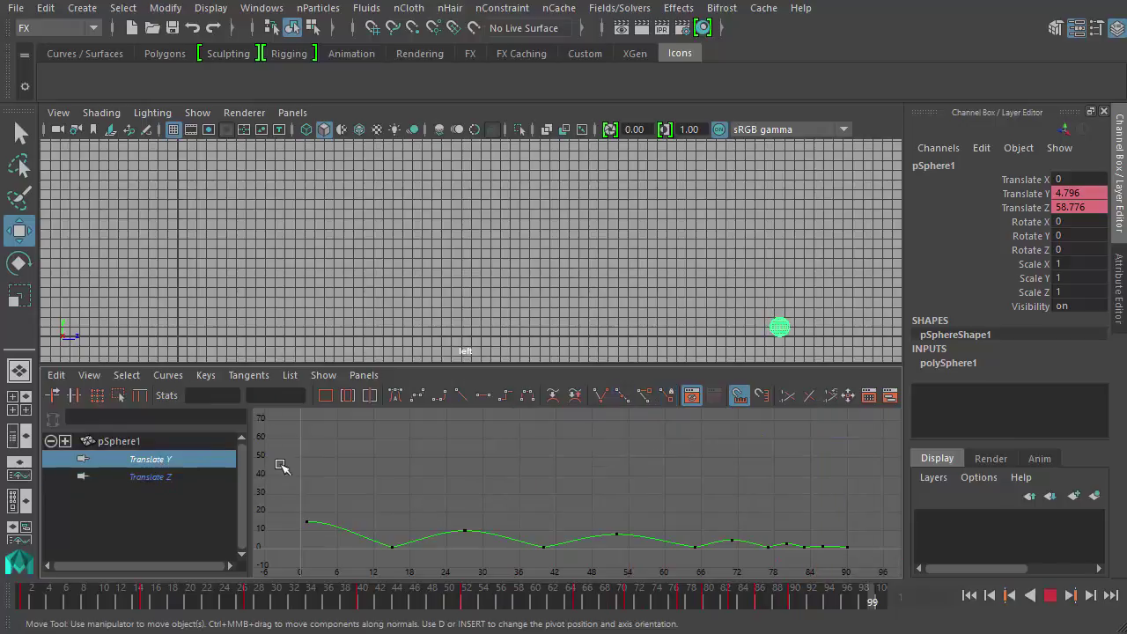
{"action": "key", "text": "f"}
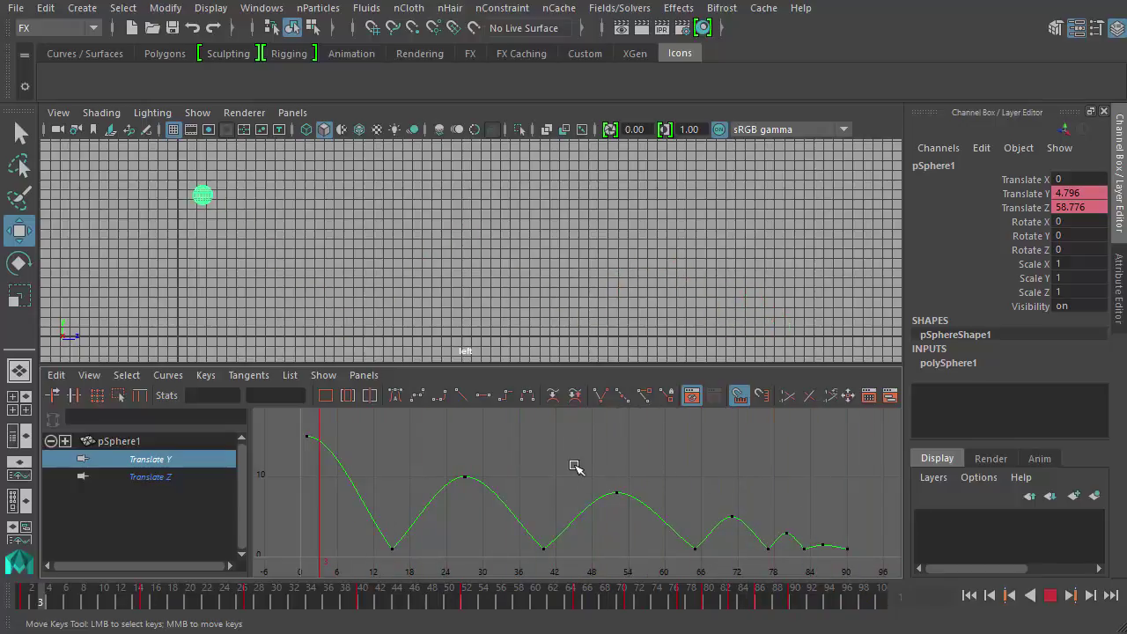
{"action": "left_click_drag", "start_coordinate": [807, 539], "coordinate": [809, 539]}
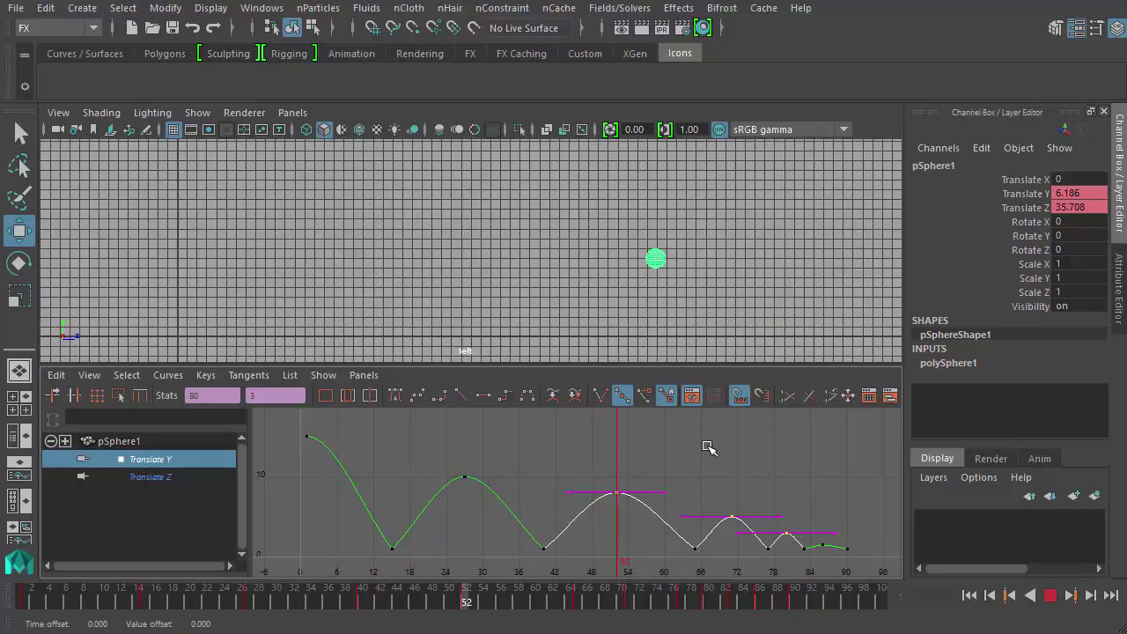
{"action": "middle_click_drag", "start_coordinate": [709, 448], "coordinate": [706, 456]}
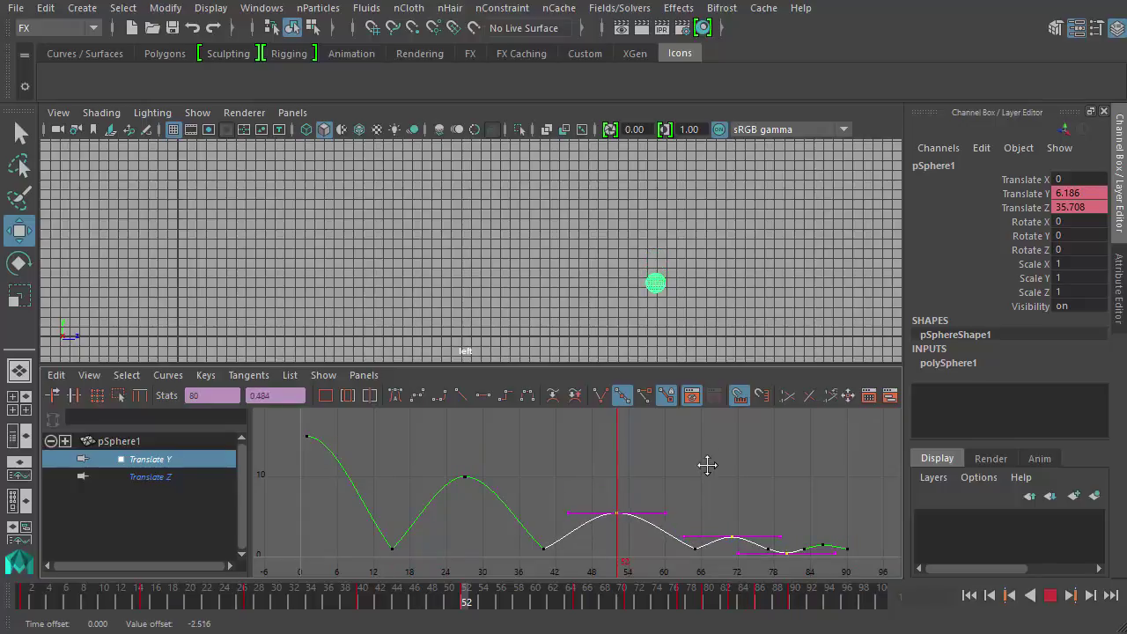
{"action": "middle_click_drag", "start_coordinate": [708, 465], "coordinate": [708, 457]}
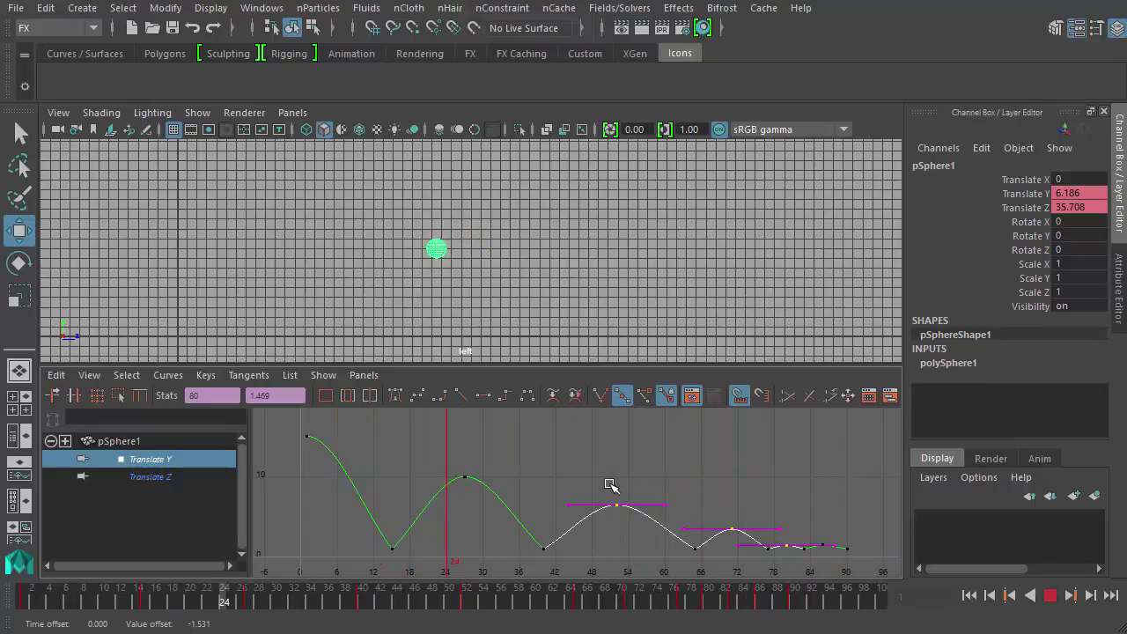
Compress the Translate Y keys from frame 52 onward in time so the last key falls at about frame 75
{"action": "left_click_drag", "start_coordinate": [833, 559], "coordinate": [872, 525]}
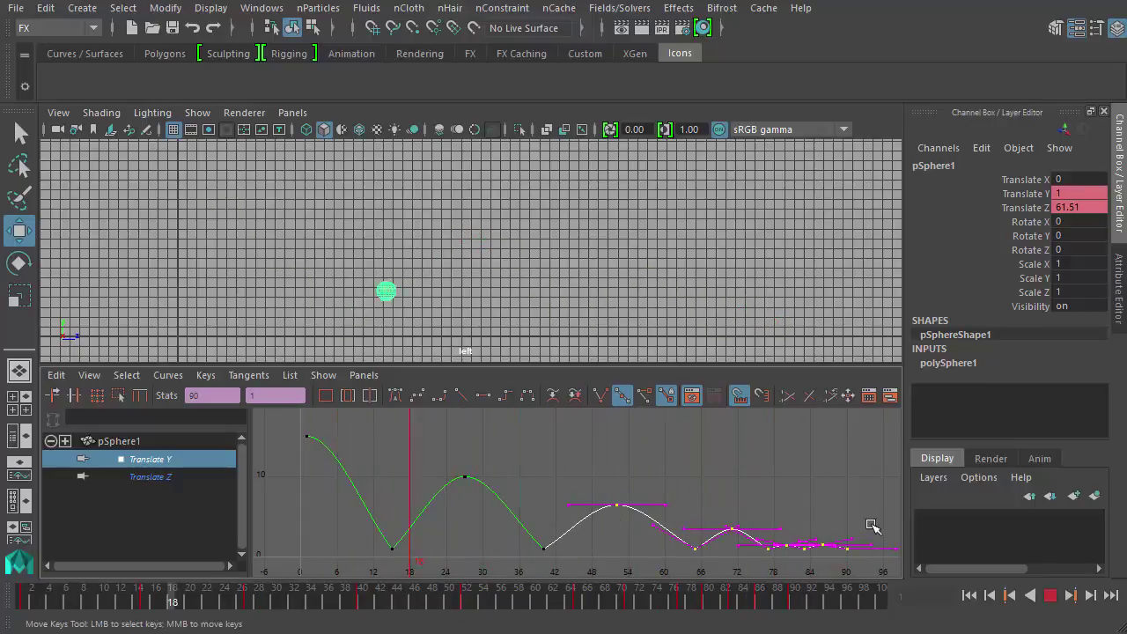
{"action": "key", "text": "r"}
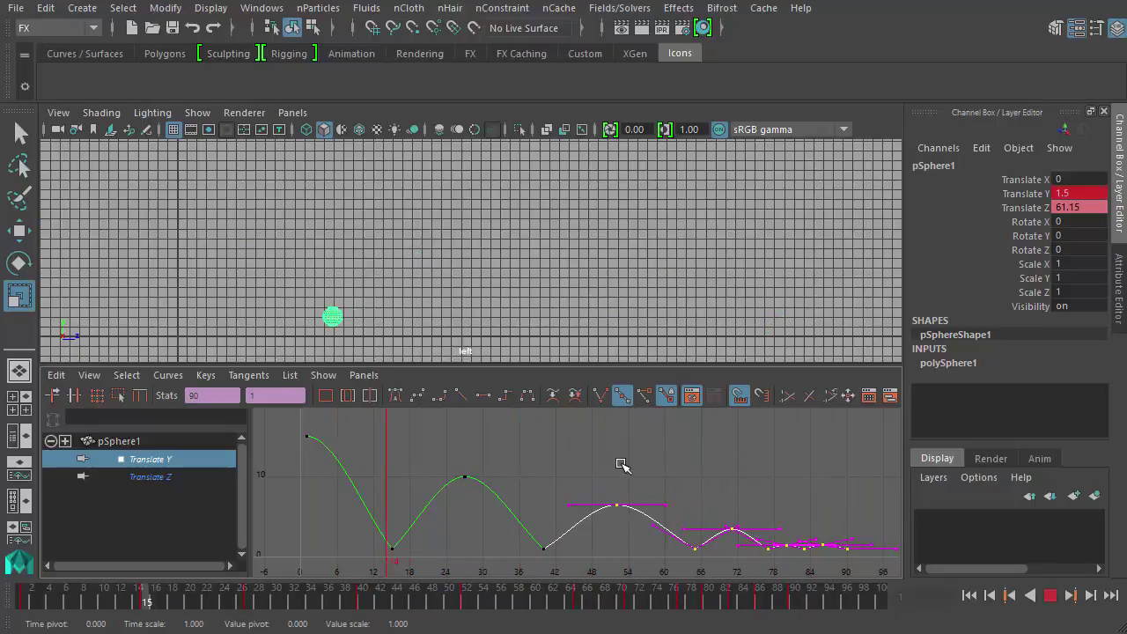
{"action": "middle_click_drag", "start_coordinate": [617, 461], "coordinate": [601, 461]}
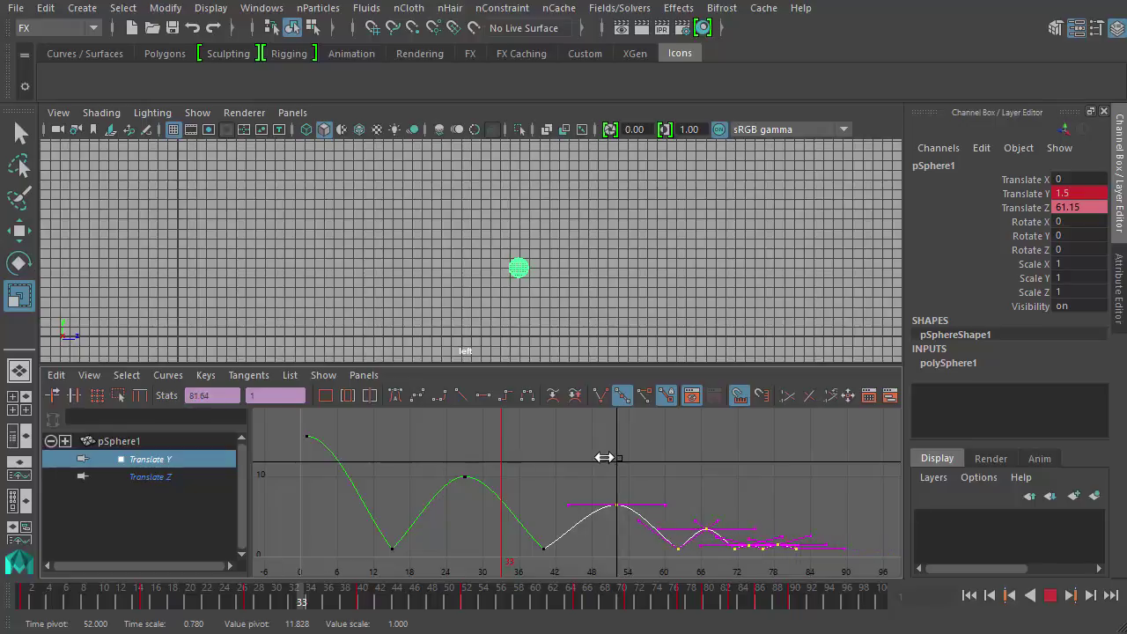
{"action": "middle_click_drag", "start_coordinate": [604, 457], "coordinate": [606, 458]}
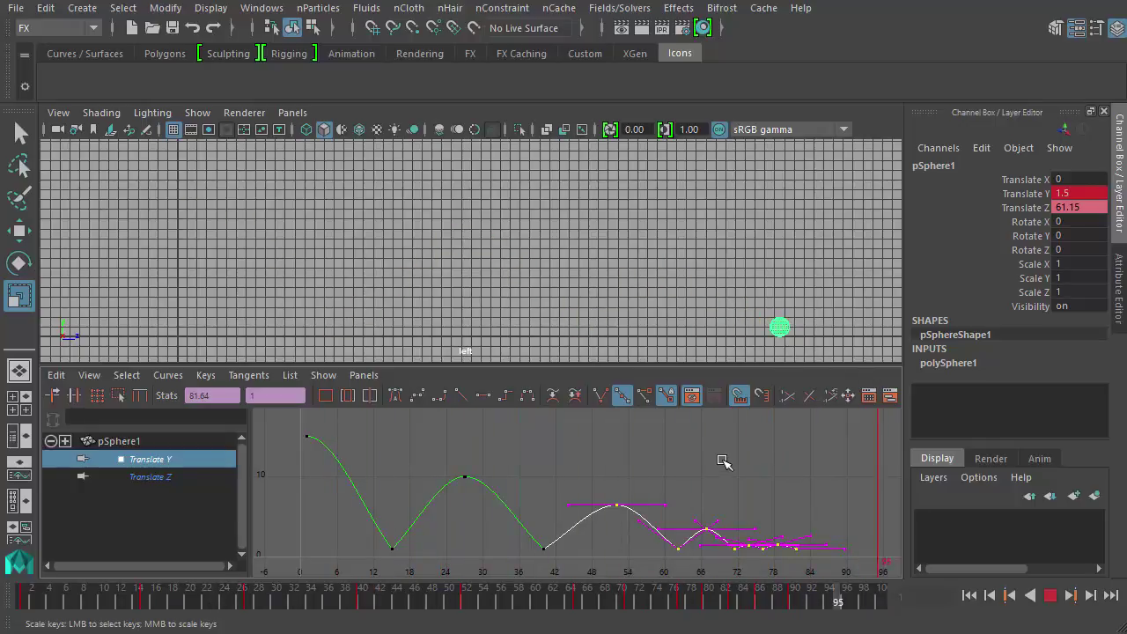
{"action": "middle_click_drag", "start_coordinate": [624, 476], "coordinate": [610, 476]}
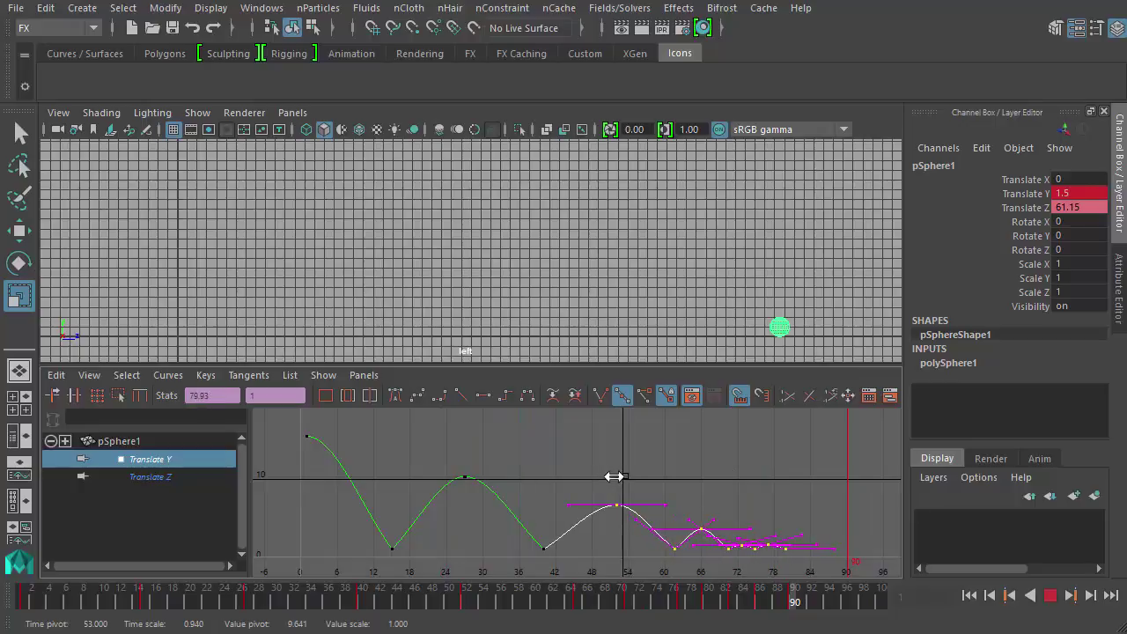
Shift the selected Translate Y keys about four frames earlier so the last one sits at frame 71
{"action": "key", "text": "w"}
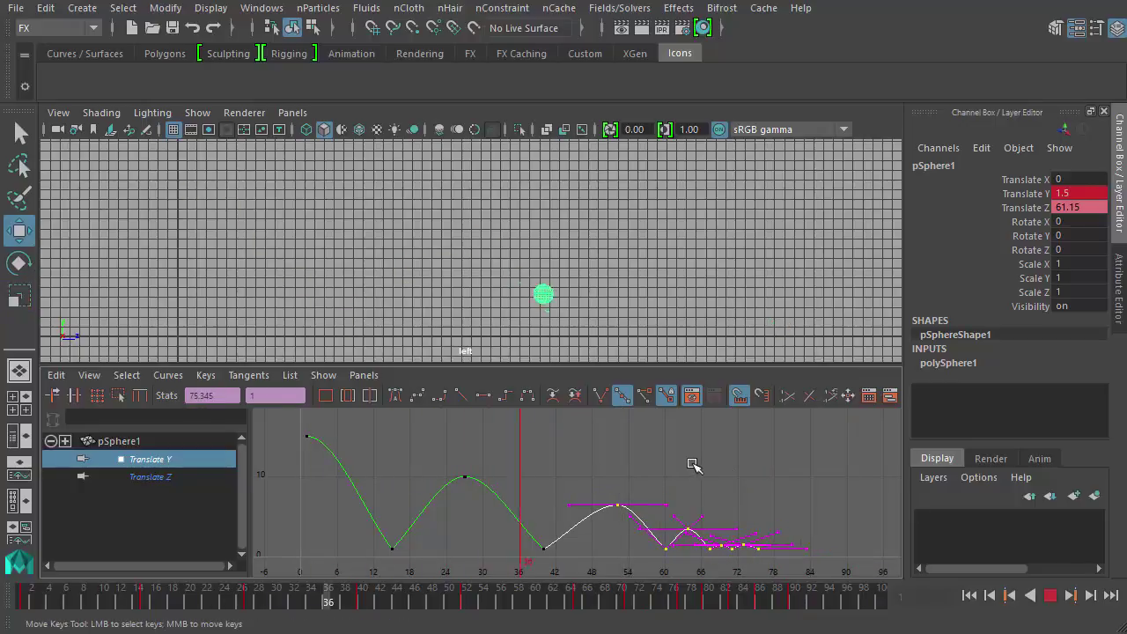
{"action": "middle_click", "coordinate": [623, 476]}
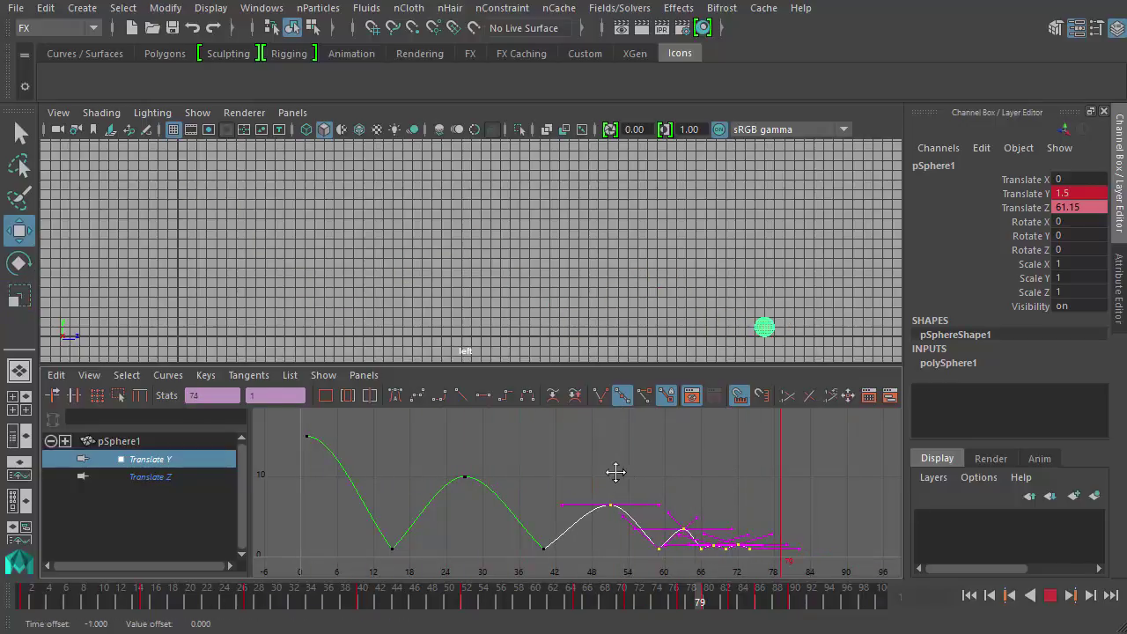
{"action": "middle_click_drag", "start_coordinate": [613, 471], "coordinate": [609, 473]}
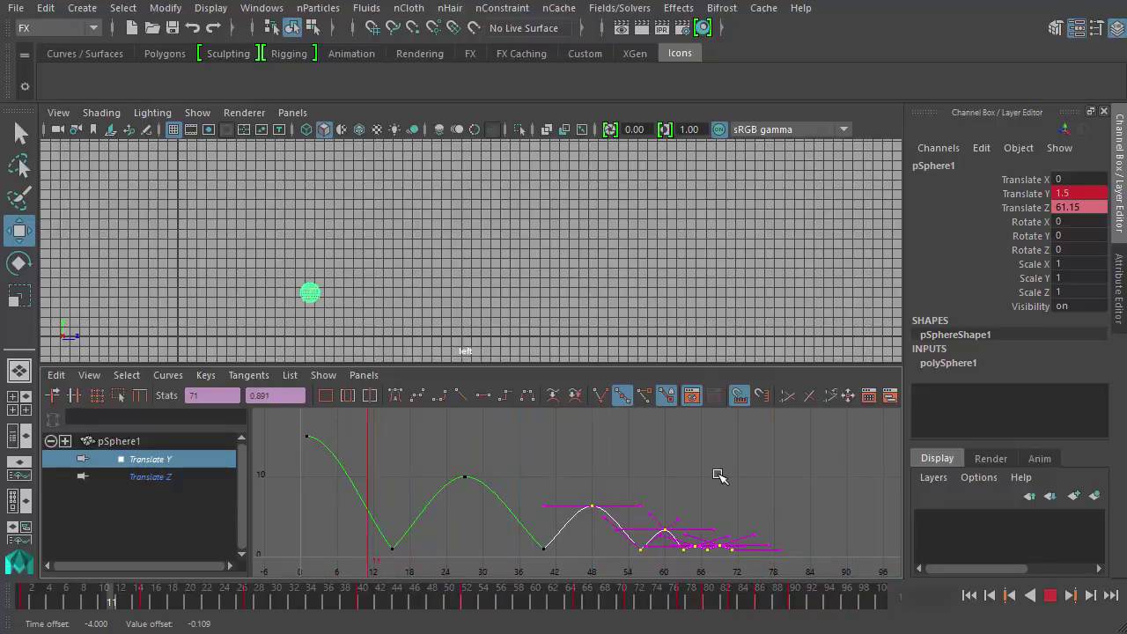
Lower the Translate Y peaks at frames 60, 48 and 27 to about 2.6, 5.4 and 9.5, and move the ground key between the first two bounces to frame 39
{"action": "left_click", "coordinate": [791, 495]}
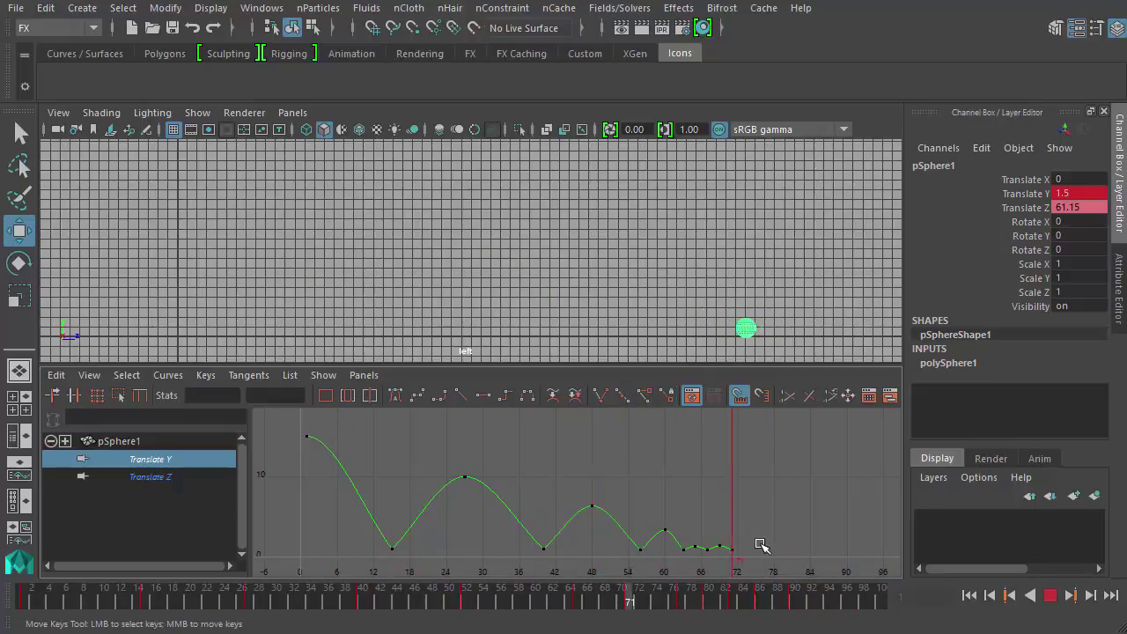
{"action": "left_click_drag", "start_coordinate": [657, 538], "coordinate": [659, 540]}
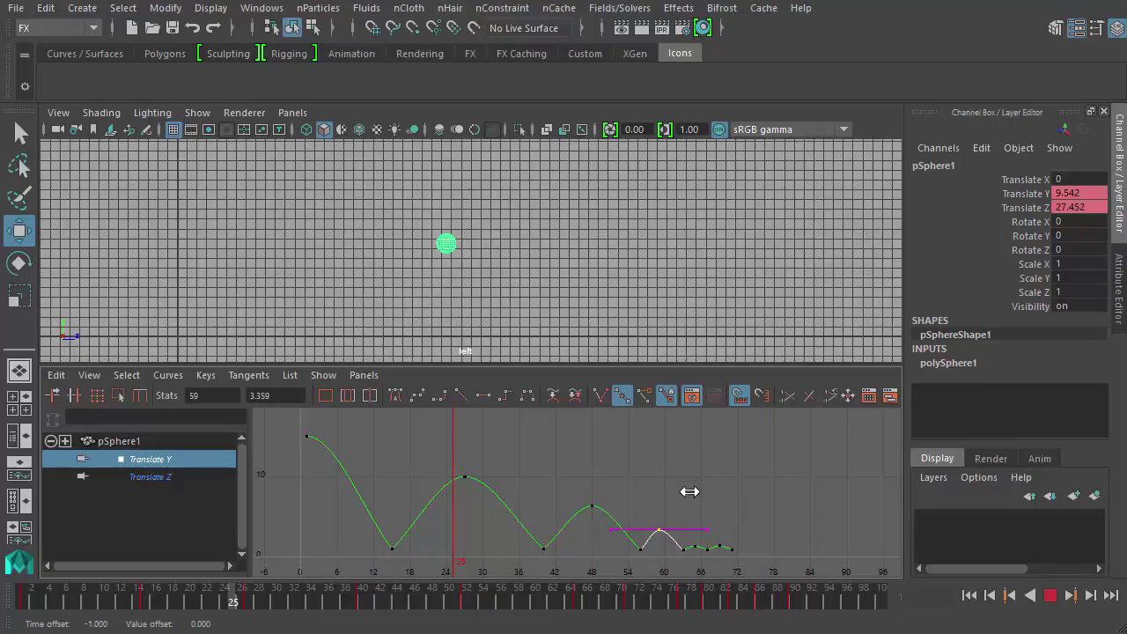
{"action": "middle_click_drag", "start_coordinate": [689, 491], "coordinate": [775, 477]}
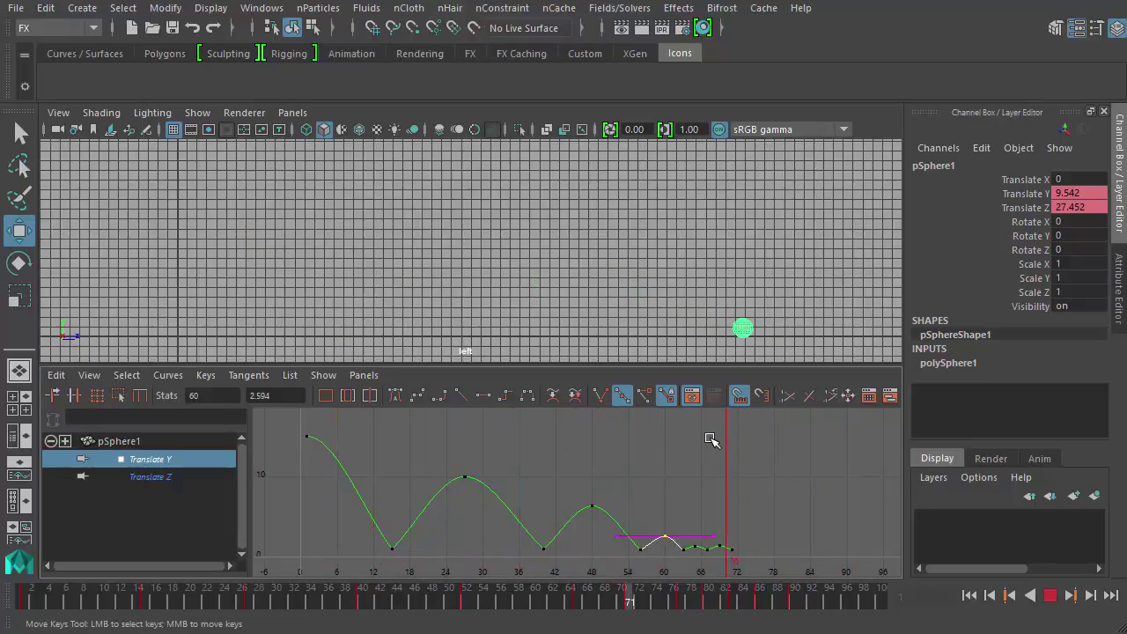
{"action": "left_click", "coordinate": [592, 507]}
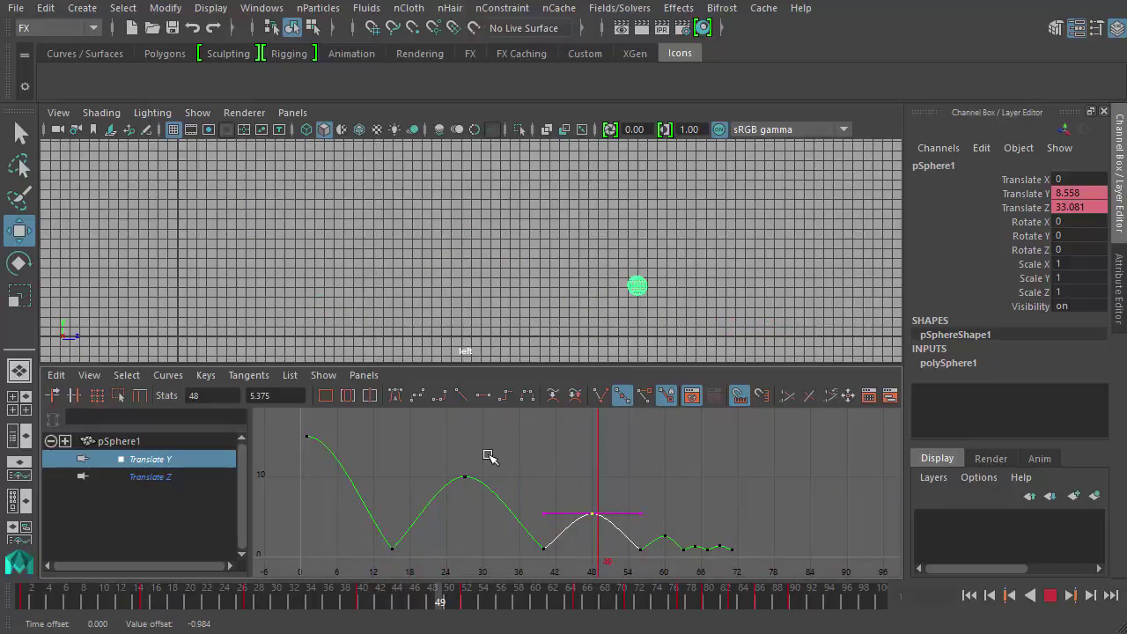
{"action": "left_click_drag", "start_coordinate": [446, 494], "coordinate": [447, 493]}
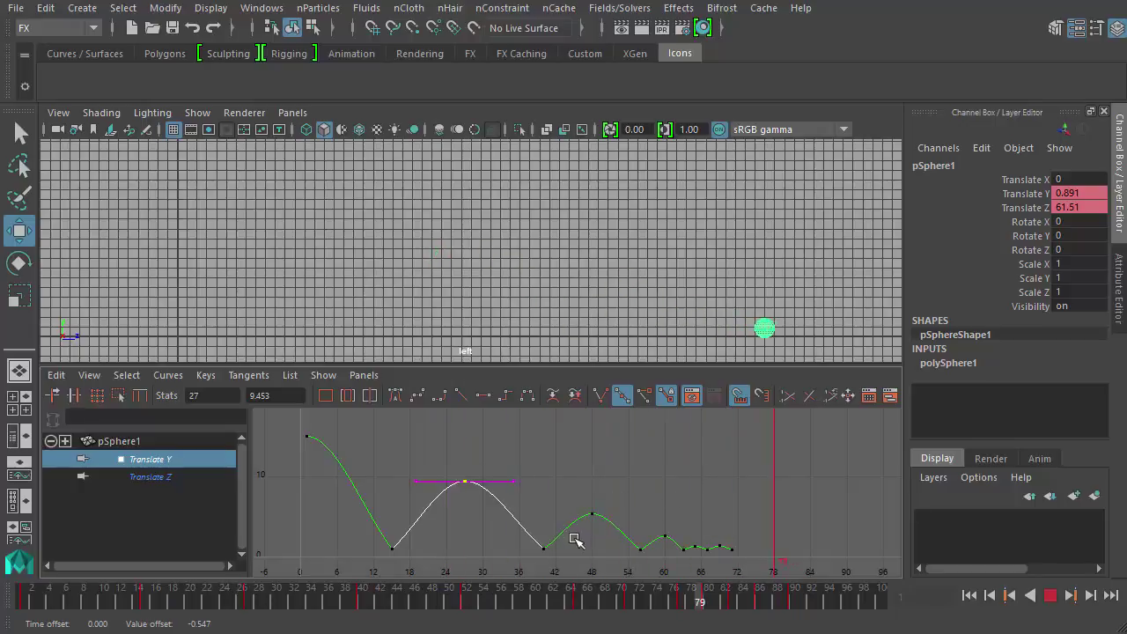
{"action": "left_click_drag", "start_coordinate": [528, 558], "coordinate": [560, 539]}
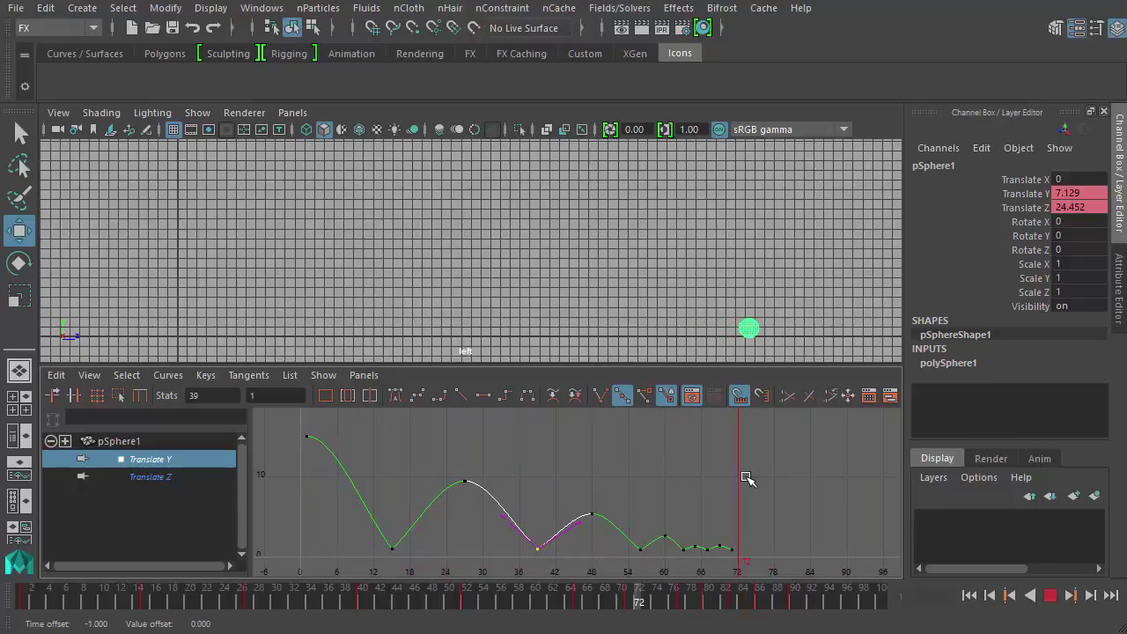
Stop the playback and delete the five Translate Y peak keys between the ground contacts, from frame 27 to about frame 69
{"action": "left_click", "coordinate": [1050, 596]}
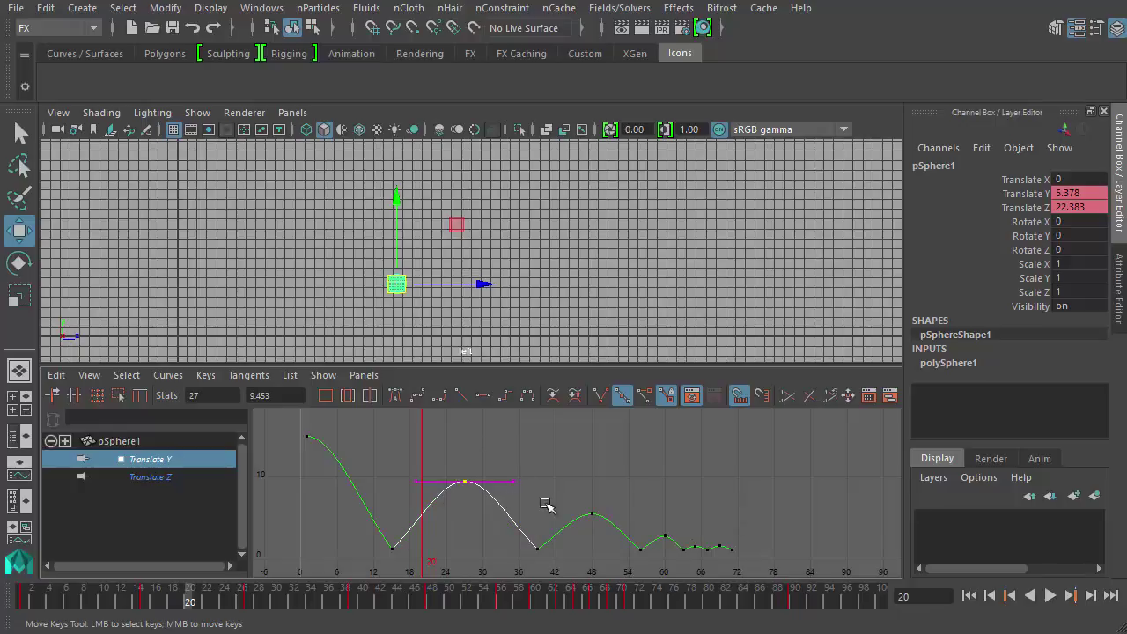
{"action": "left_click_drag", "start_coordinate": [589, 508], "coordinate": [622, 511]}
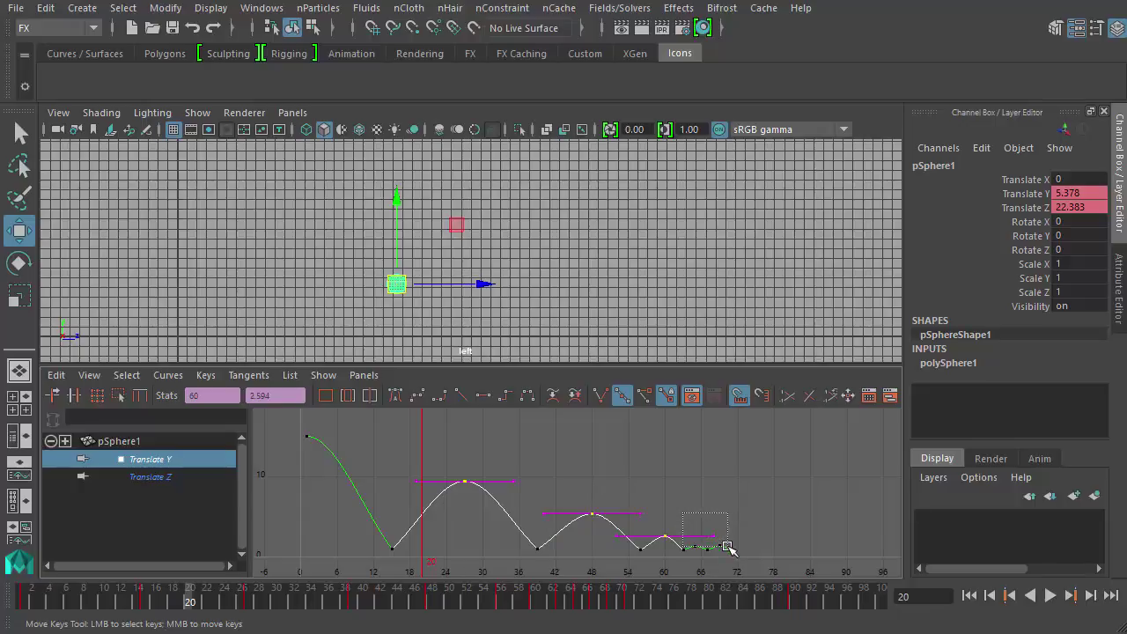
{"action": "key", "text": "Delete"}
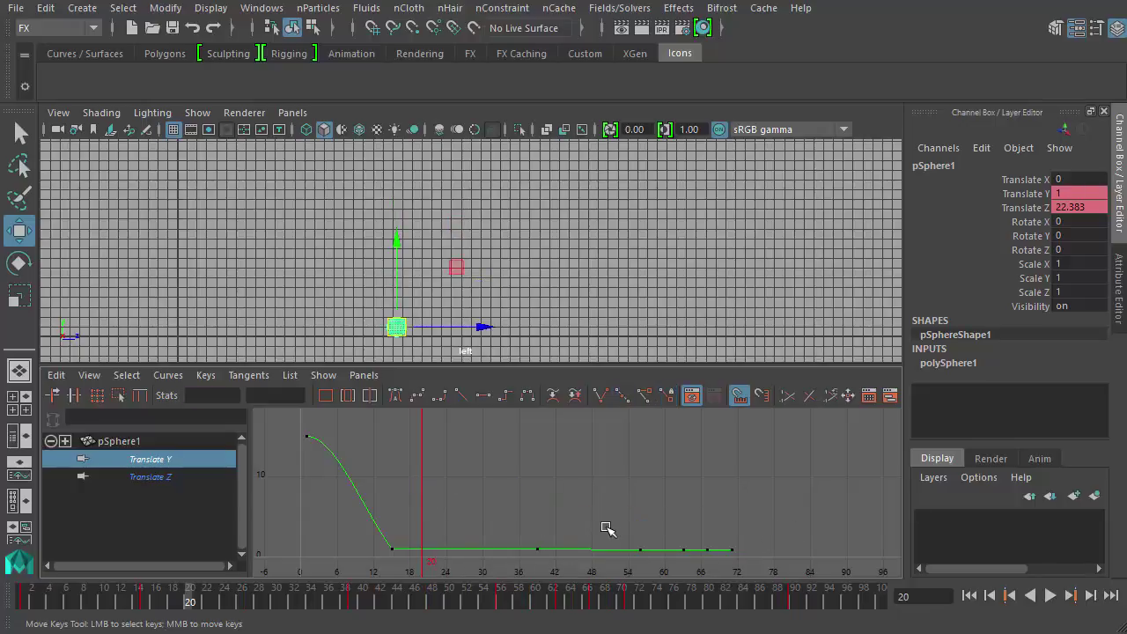
Set the Translate Y ground keys from frame 56 to frame 71 to a value of 1
{"action": "left_click_drag", "start_coordinate": [748, 557], "coordinate": [748, 557]}
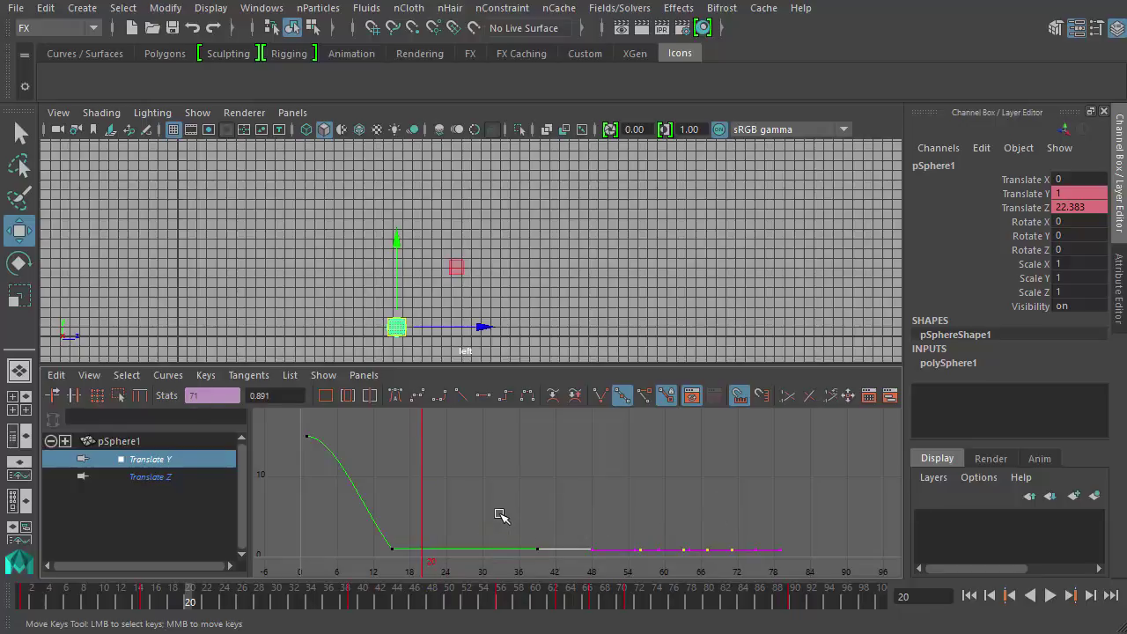
{"action": "left_click", "coordinate": [602, 542]}
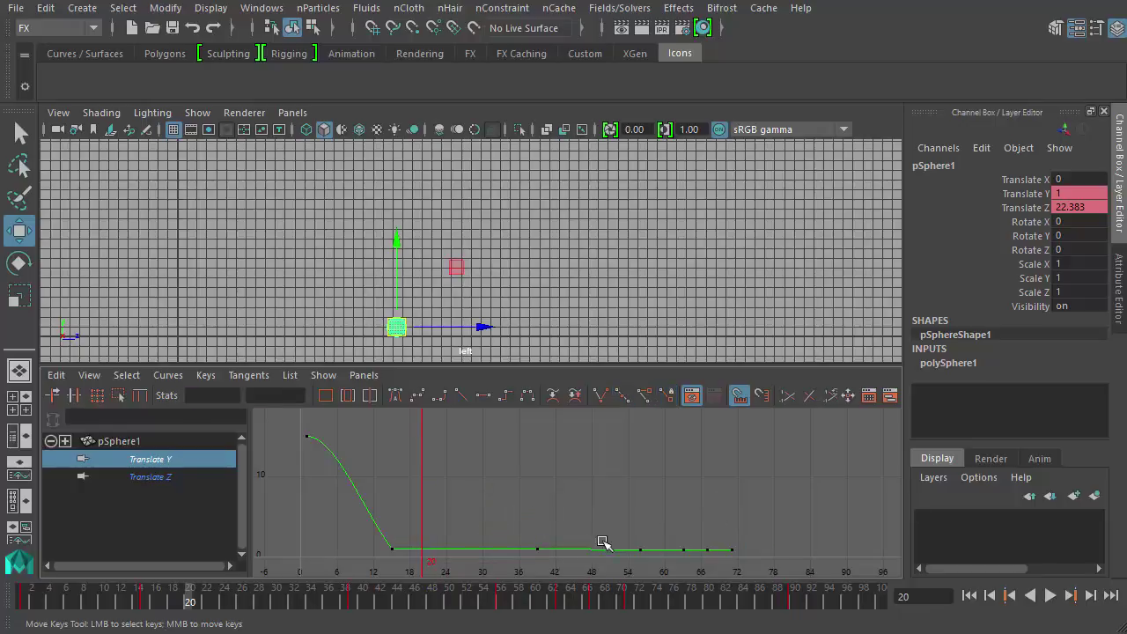
{"action": "left_click", "coordinate": [537, 549]}
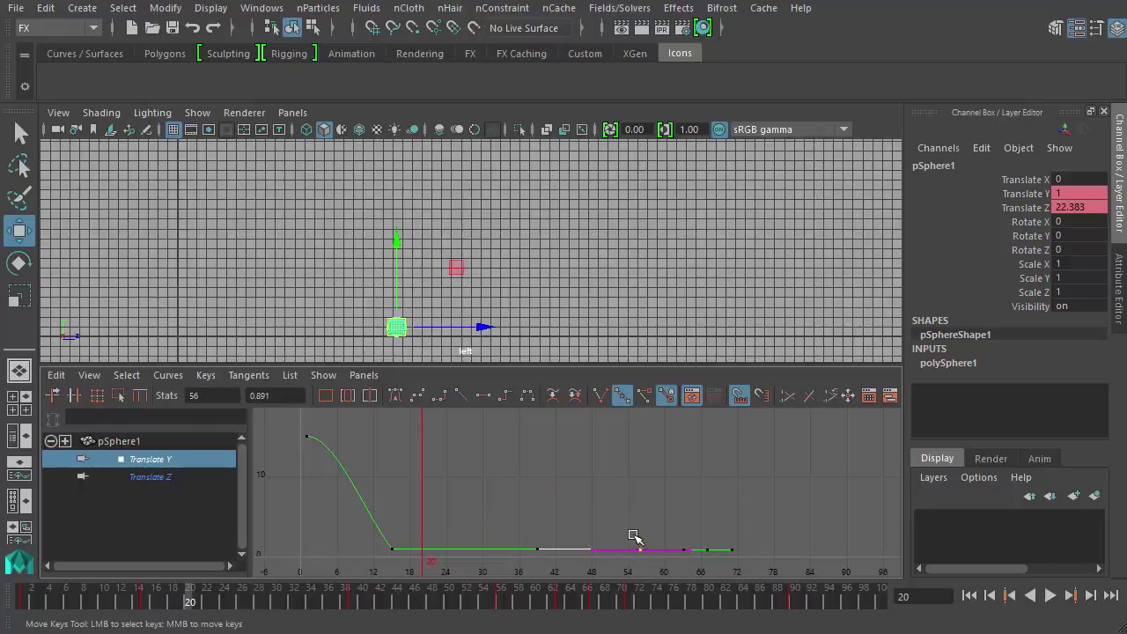
{"action": "left_click_drag", "start_coordinate": [748, 574], "coordinate": [749, 574]}
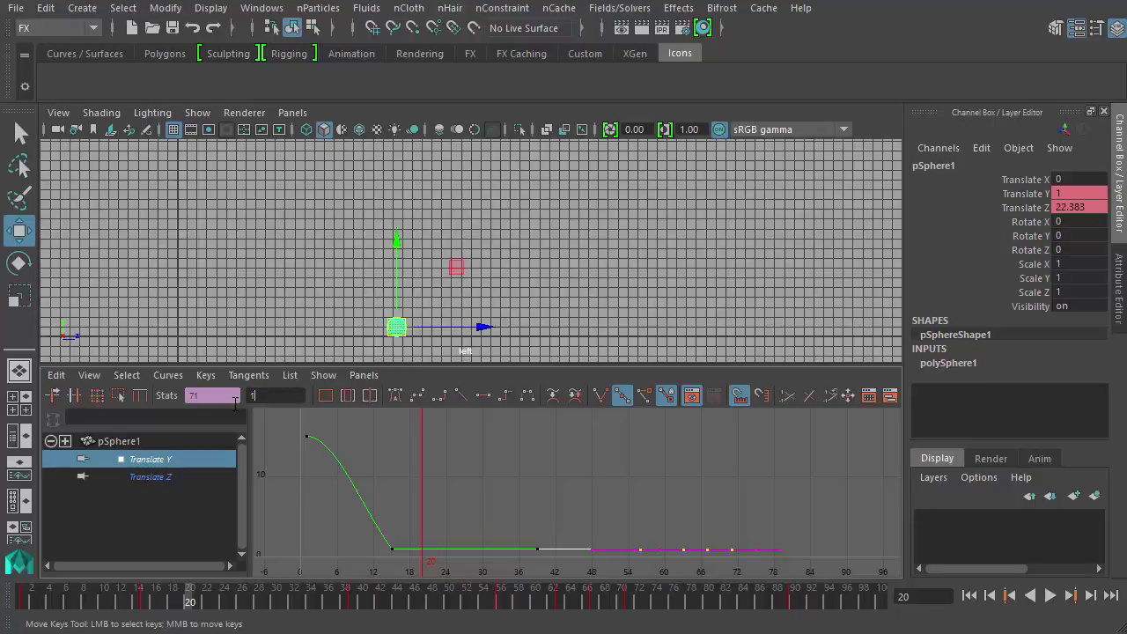
{"action": "left_click", "coordinate": [479, 456]}
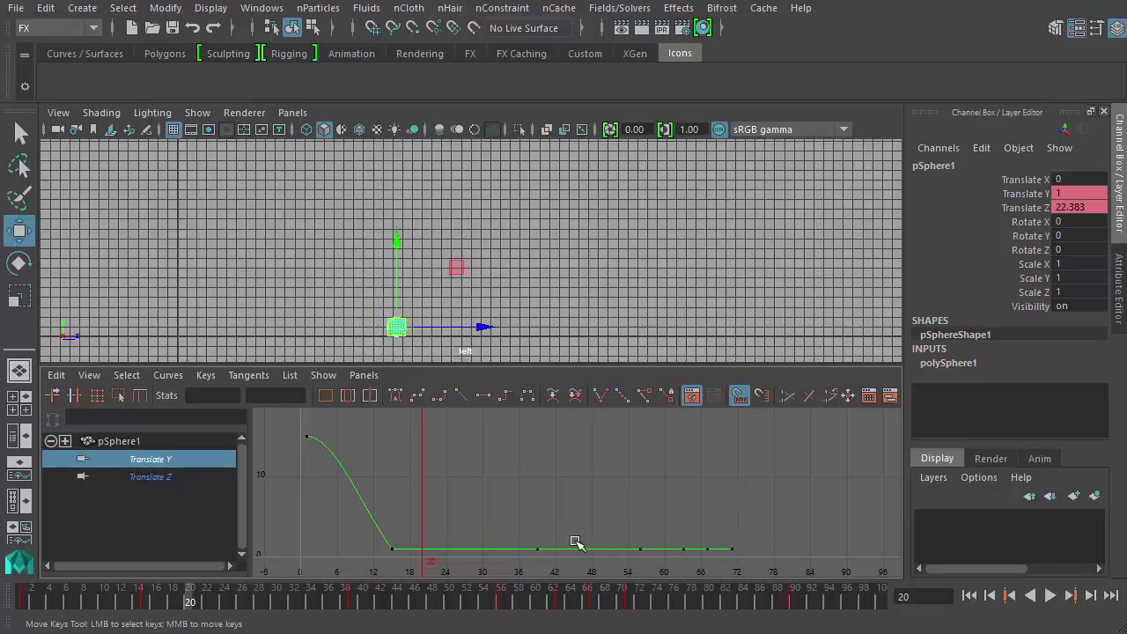
{"action": "left_click_drag", "start_coordinate": [680, 553], "coordinate": [758, 574]}
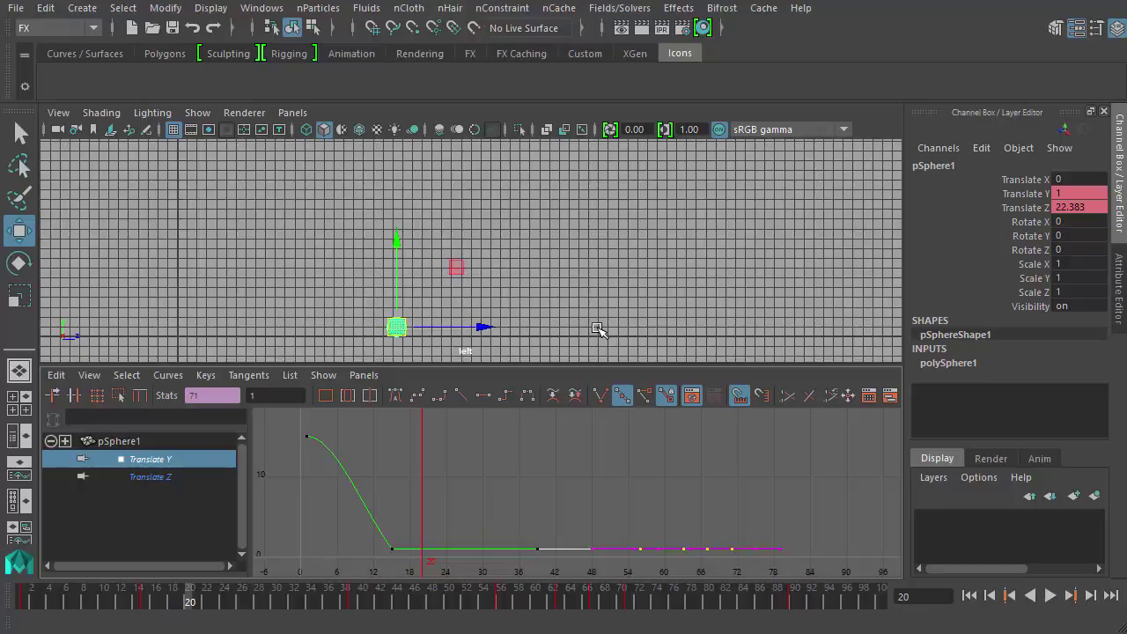
Try moving the ball down with grid snapping to Translate Y 0 in the left view, and undo the move
{"action": "middle_click_drag", "start_coordinate": [351, 304], "coordinate": [436, 263], "text": "alt"}
{"action": "right_click_drag", "start_coordinate": [436, 263], "coordinate": [715, 262], "text": "alt"}
{"action": "middle_click_drag", "start_coordinate": [715, 262], "coordinate": [622, 229], "text": "alt"}
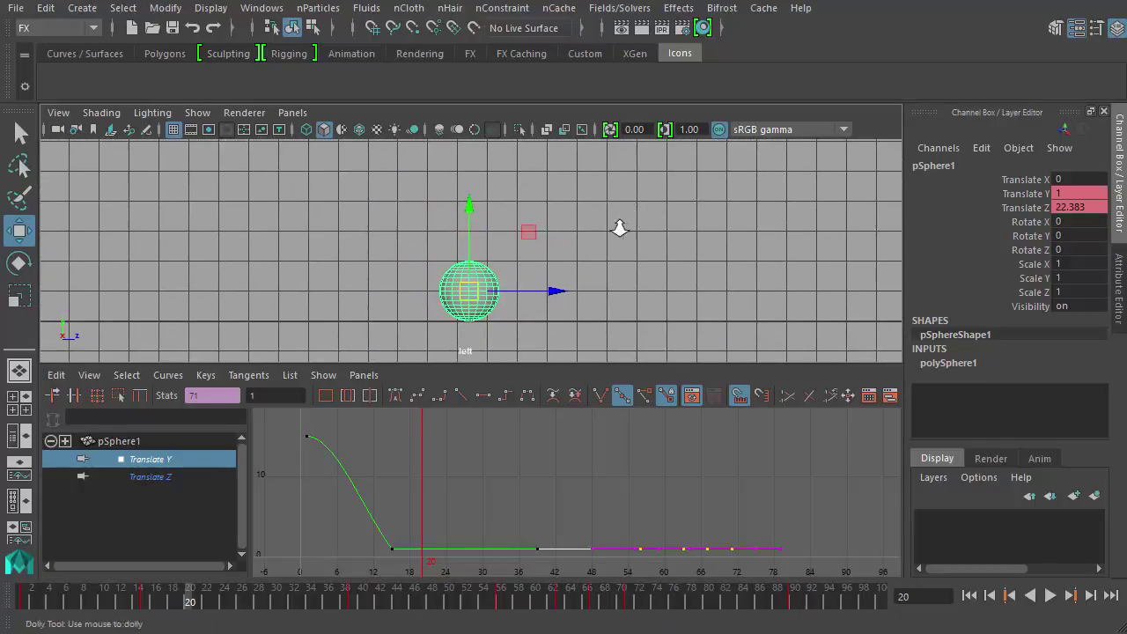
{"action": "right_click_drag", "start_coordinate": [622, 229], "coordinate": [946, 319], "text": "alt"}
{"action": "middle_click_drag", "start_coordinate": [946, 320], "coordinate": [675, 241], "text": "alt"}
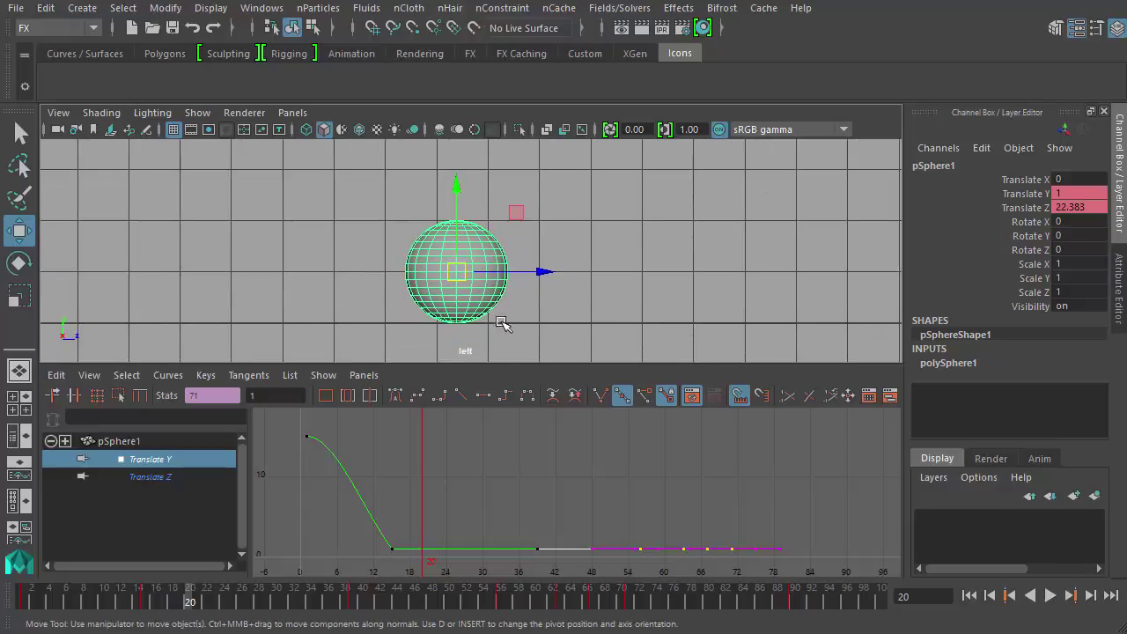
{"action": "key", "text": "x"}
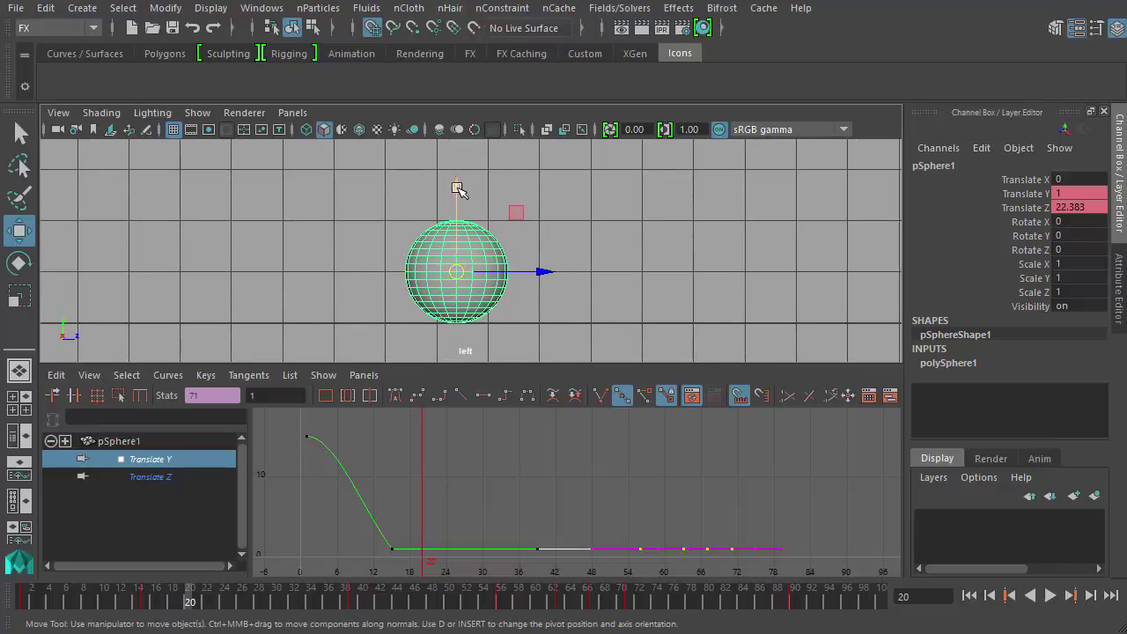
{"action": "left_click_drag", "start_coordinate": [458, 188], "coordinate": [452, 327]}
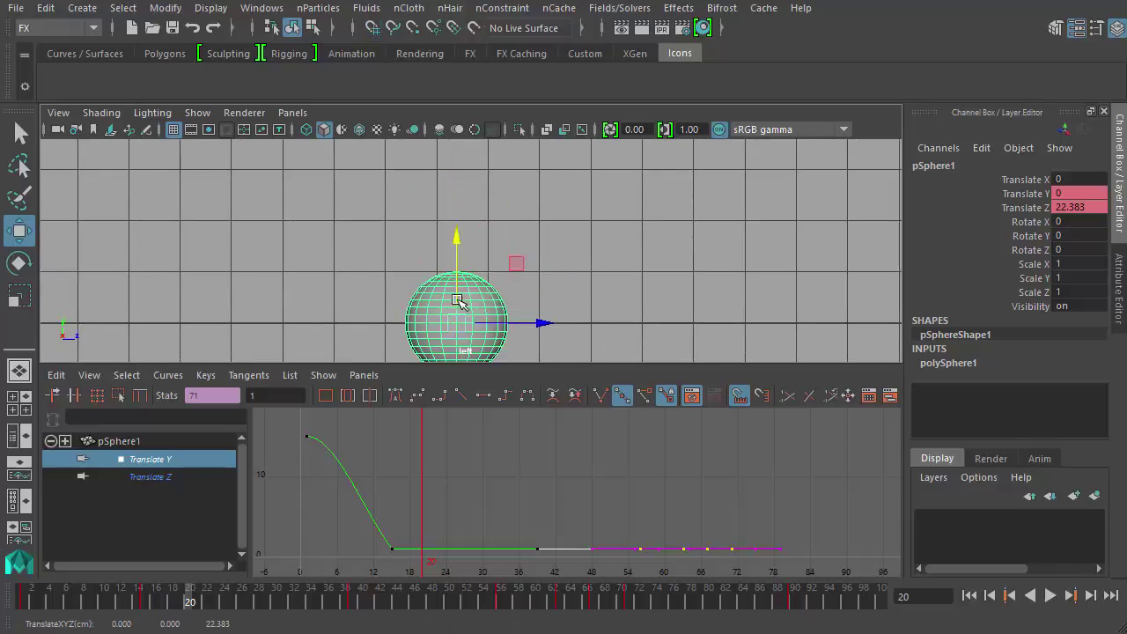
{"action": "key", "text": "ctrl+z"}
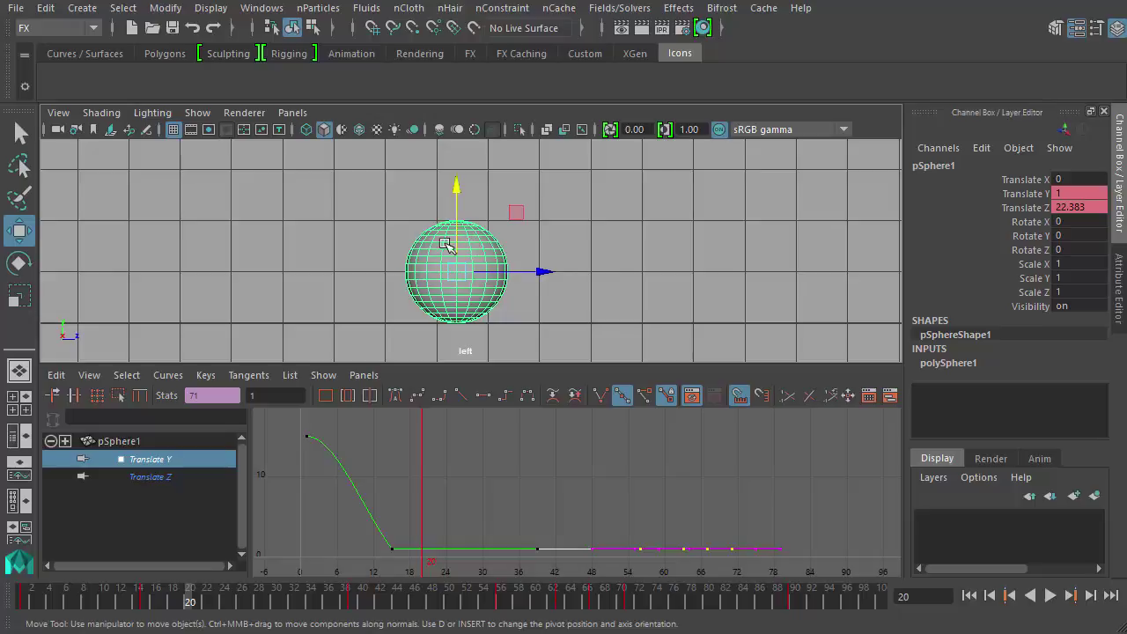
{"action": "scroll", "coordinate": [710, 281], "scroll_direction": "down", "scroll_amount": 5}
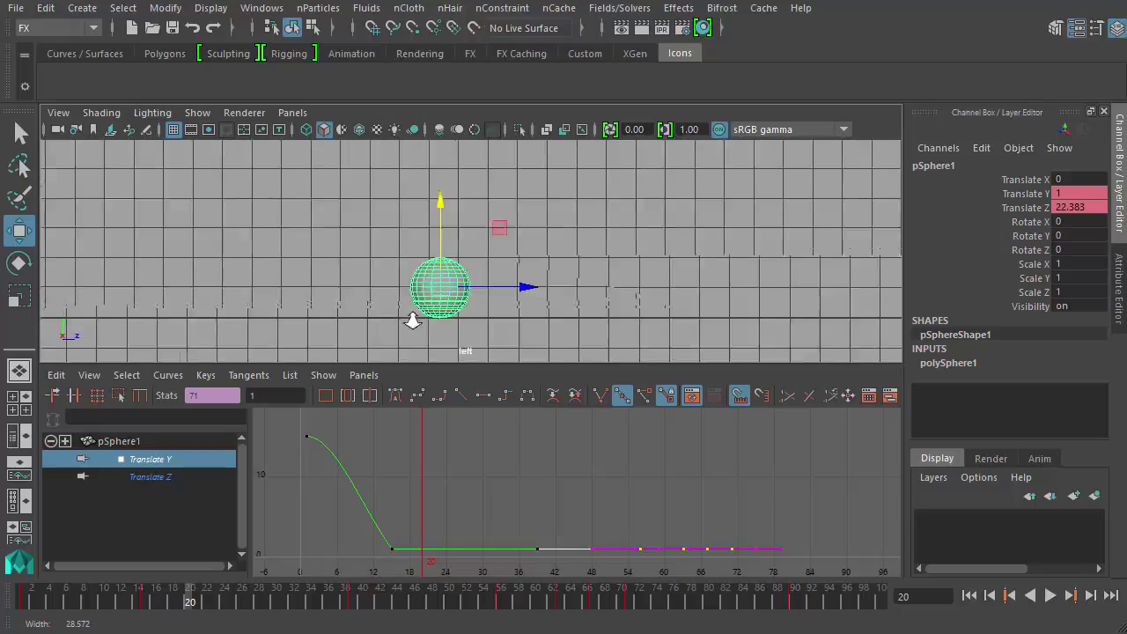
{"action": "middle_click_drag", "start_coordinate": [702, 234], "coordinate": [700, 263], "text": "alt"}
{"action": "right_click_drag", "start_coordinate": [699, 264], "coordinate": [388, 270], "text": "alt"}
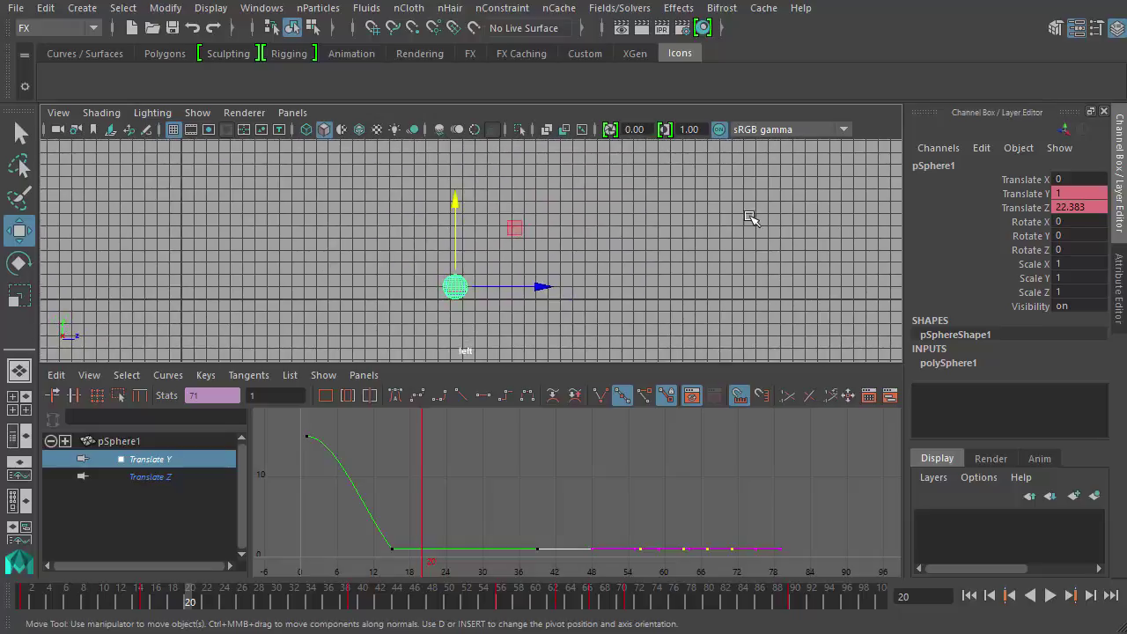
{"action": "middle_click_drag", "start_coordinate": [756, 217], "coordinate": [730, 265], "text": "alt"}
{"action": "right_click_drag", "start_coordinate": [729, 265], "coordinate": [680, 253], "text": "alt"}
{"action": "middle_click_drag", "start_coordinate": [680, 253], "coordinate": [695, 258], "text": "alt"}
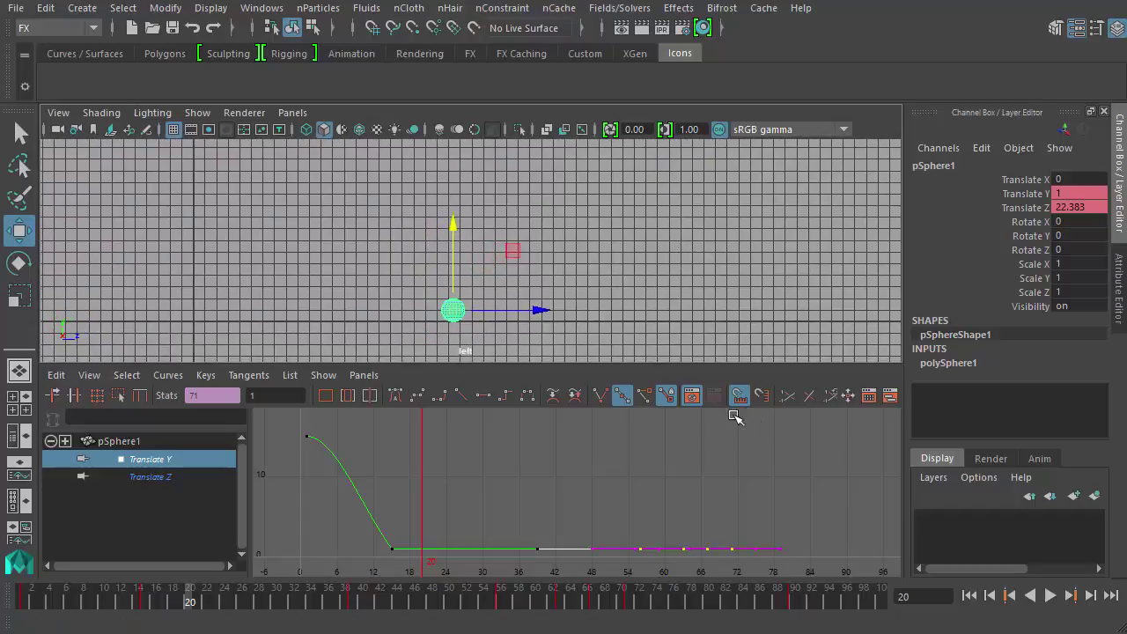
{"action": "left_click", "coordinate": [569, 490]}
{"action": "left_click_drag", "start_coordinate": [508, 504], "coordinate": [559, 561]}
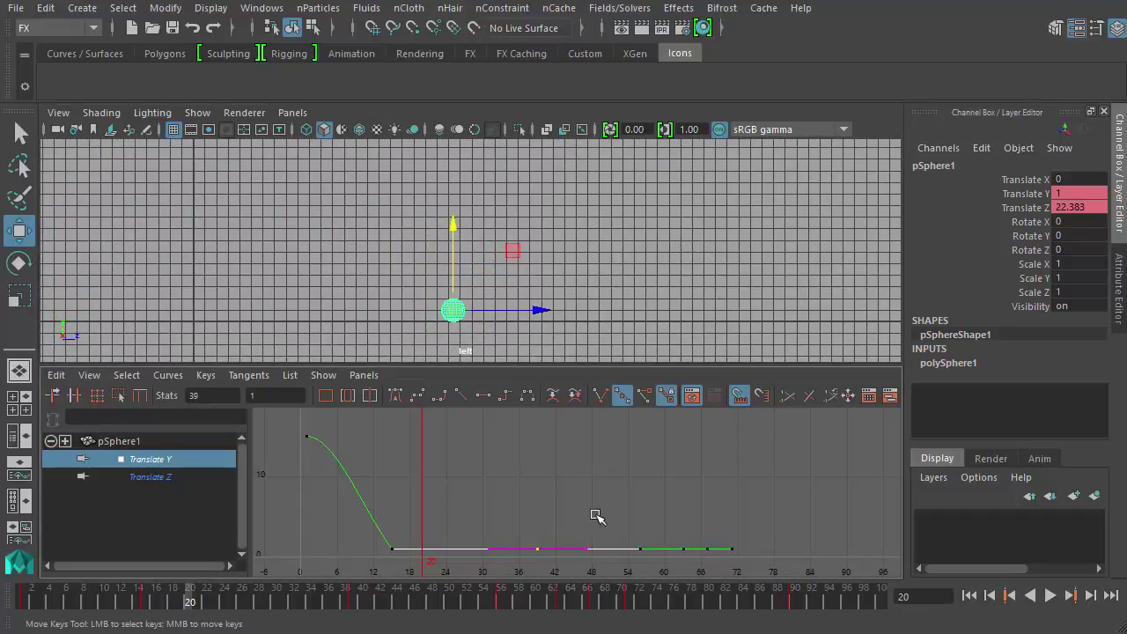
{"action": "left_click_drag", "start_coordinate": [596, 516], "coordinate": [651, 555]}
{"action": "mouse_move", "coordinate": [690, 551]}
{"action": "middle_mouse_down"}
{"action": "mouse_move", "coordinate": [712, 544]}
{"action": "mouse_move", "coordinate": [717, 558]}
{"action": "mouse_move", "coordinate": [700, 546]}
{"action": "middle_mouse_up"}
{"action": "key", "text": "ctrl+z"}
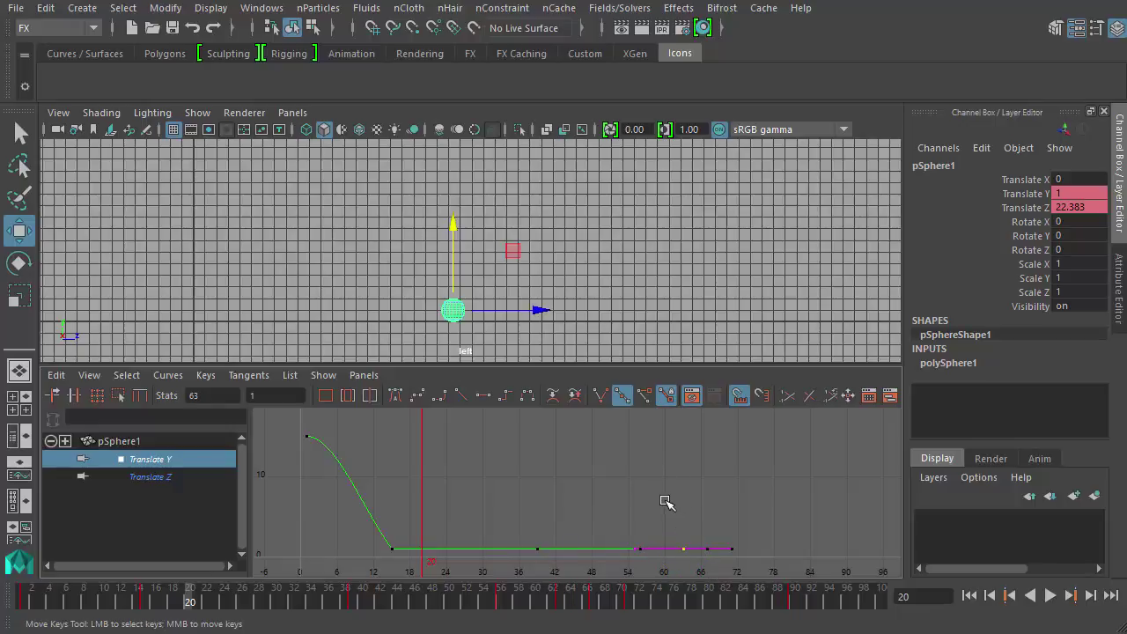
{"action": "left_click", "coordinate": [667, 502]}
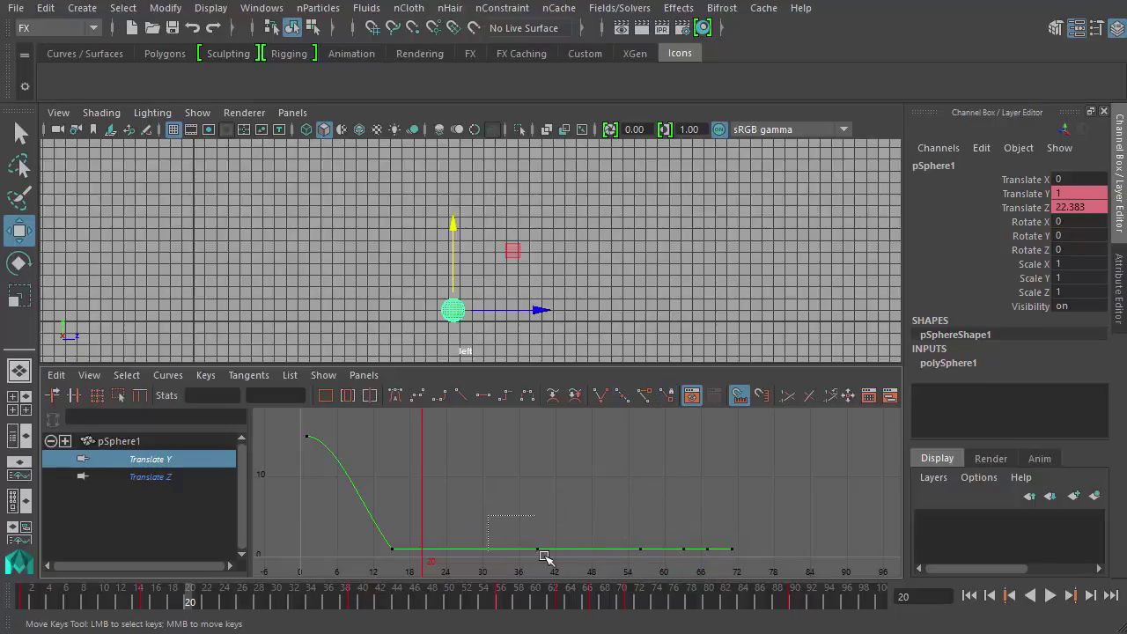
Break the tangents of all Translate Y ground keys from frame 15 to frame 71
{"action": "left_click", "coordinate": [537, 549]}
{"action": "left_click_drag", "start_coordinate": [359, 522], "coordinate": [775, 521]}
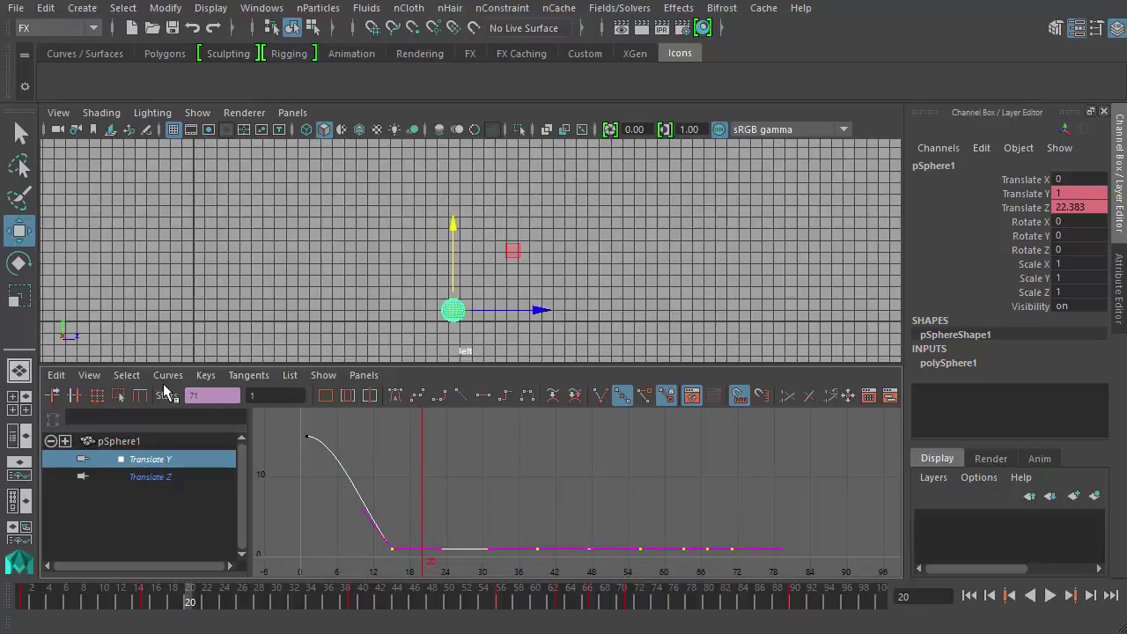
{"action": "left_click", "coordinate": [247, 377]}
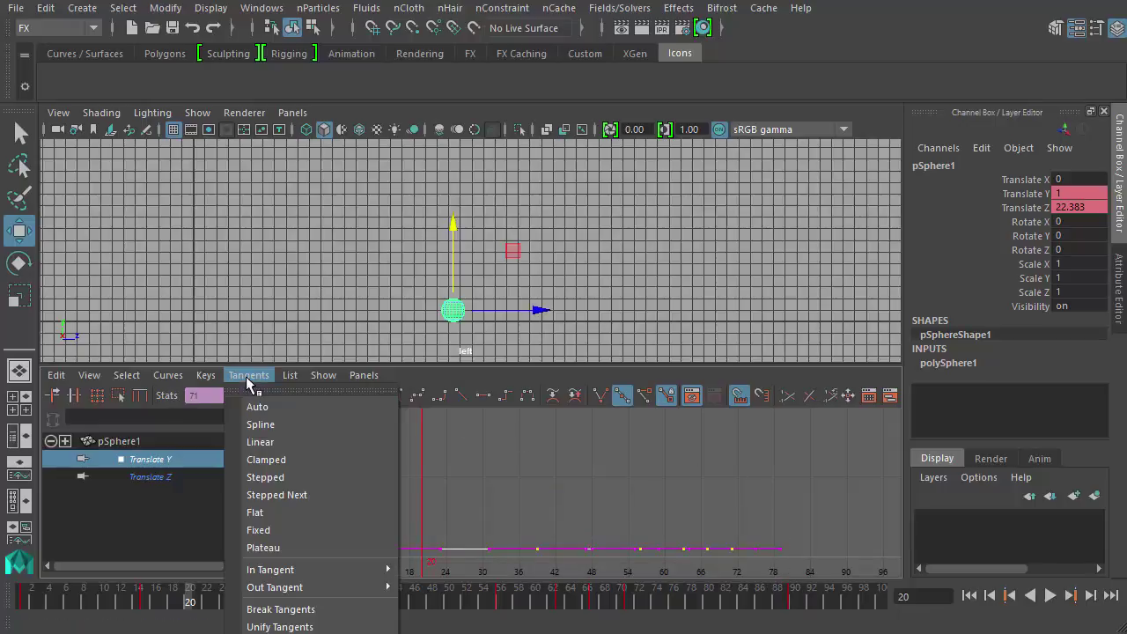
{"action": "left_click", "coordinate": [280, 609]}
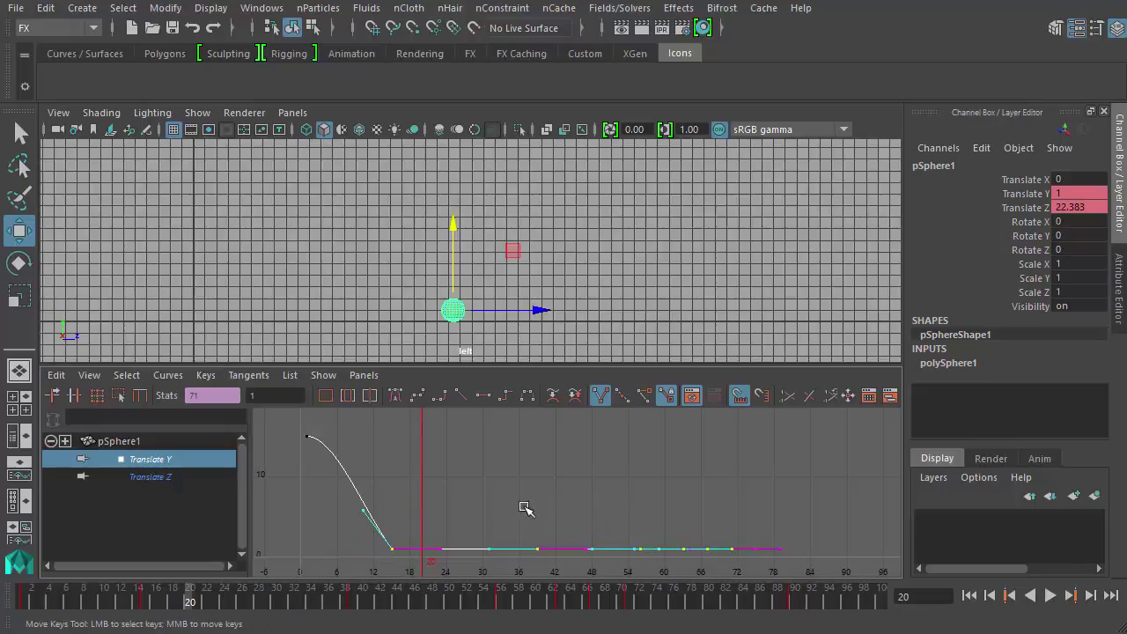
{"action": "left_click", "coordinate": [355, 441]}
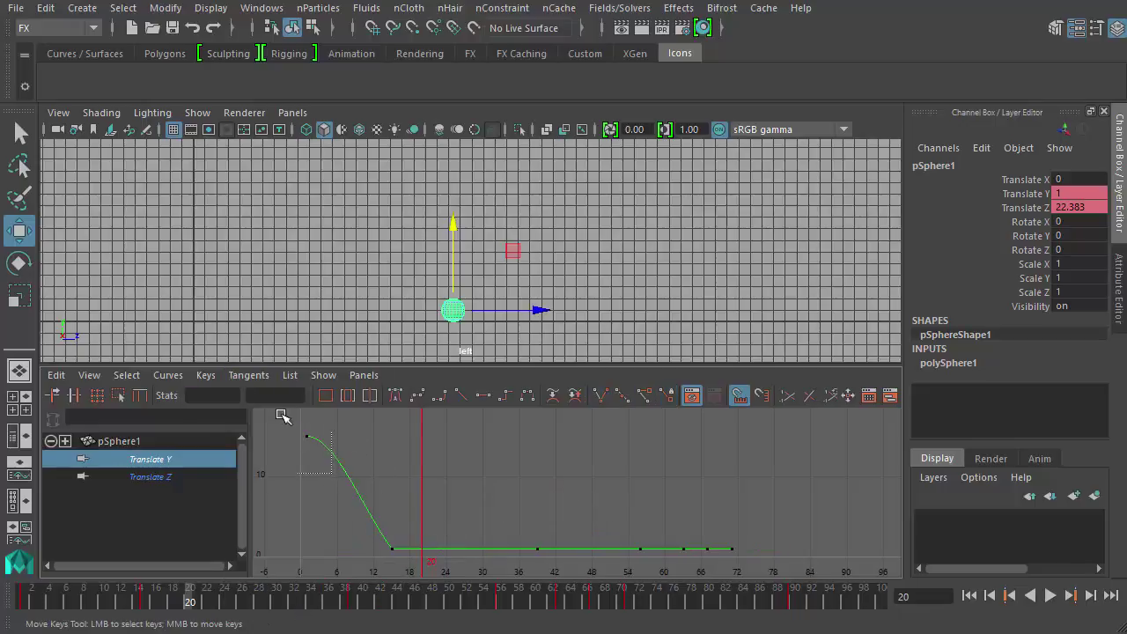
Try tilting the out tangent of the Translate Y key at frame 1, and return it to flat
{"action": "left_click", "coordinate": [308, 436]}
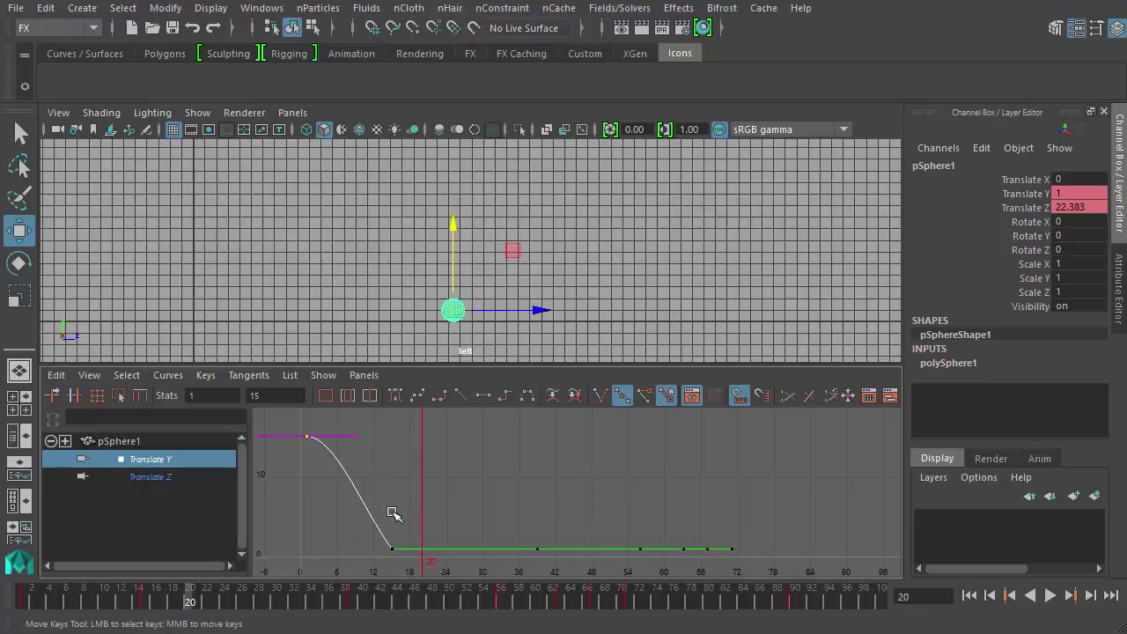
{"action": "left_click", "coordinate": [355, 436]}
{"action": "mouse_move", "coordinate": [350, 431]}
{"action": "middle_mouse_down"}
{"action": "mouse_move", "coordinate": [342, 471]}
{"action": "mouse_move", "coordinate": [352, 432]}
{"action": "mouse_move", "coordinate": [337, 401]}
{"action": "mouse_move", "coordinate": [347, 432]}
{"action": "mouse_move", "coordinate": [327, 458]}
{"action": "mouse_move", "coordinate": [340, 461]}
{"action": "mouse_move", "coordinate": [338, 414]}
{"action": "middle_mouse_up"}
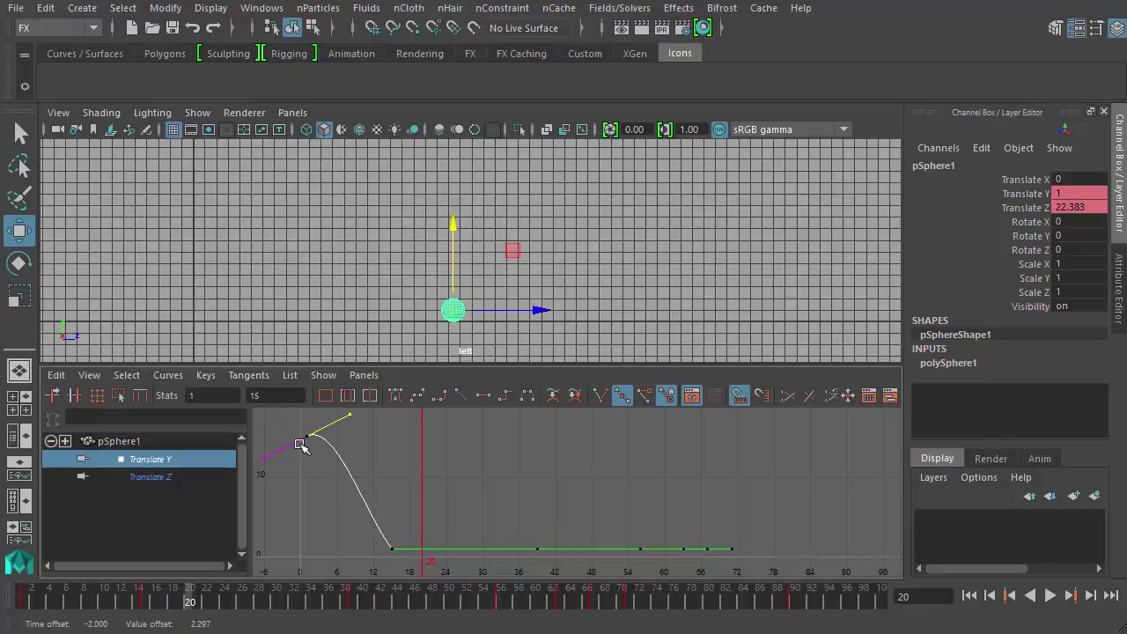
{"action": "middle_click_drag", "start_coordinate": [348, 427], "coordinate": [342, 473]}
{"action": "middle_click_drag", "start_coordinate": [366, 443], "coordinate": [365, 444]}
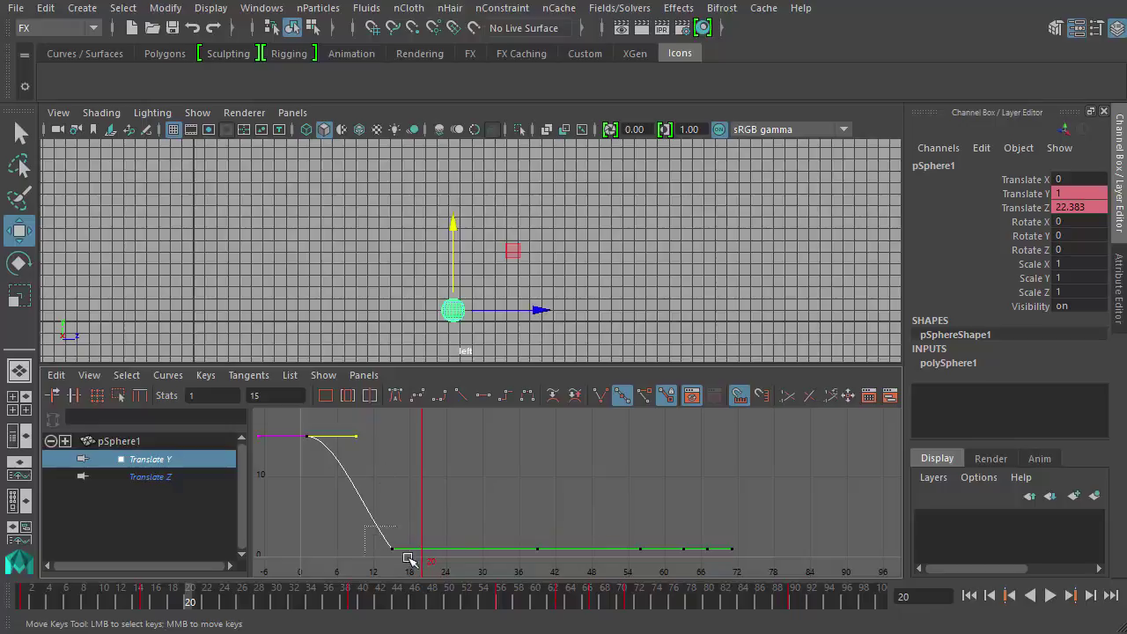
Try tilting the out tangent of the Translate Y key at frame 39 upward, and undo the tilt
{"action": "left_click_drag", "start_coordinate": [409, 560], "coordinate": [752, 589]}
{"action": "left_click", "coordinate": [452, 502]}
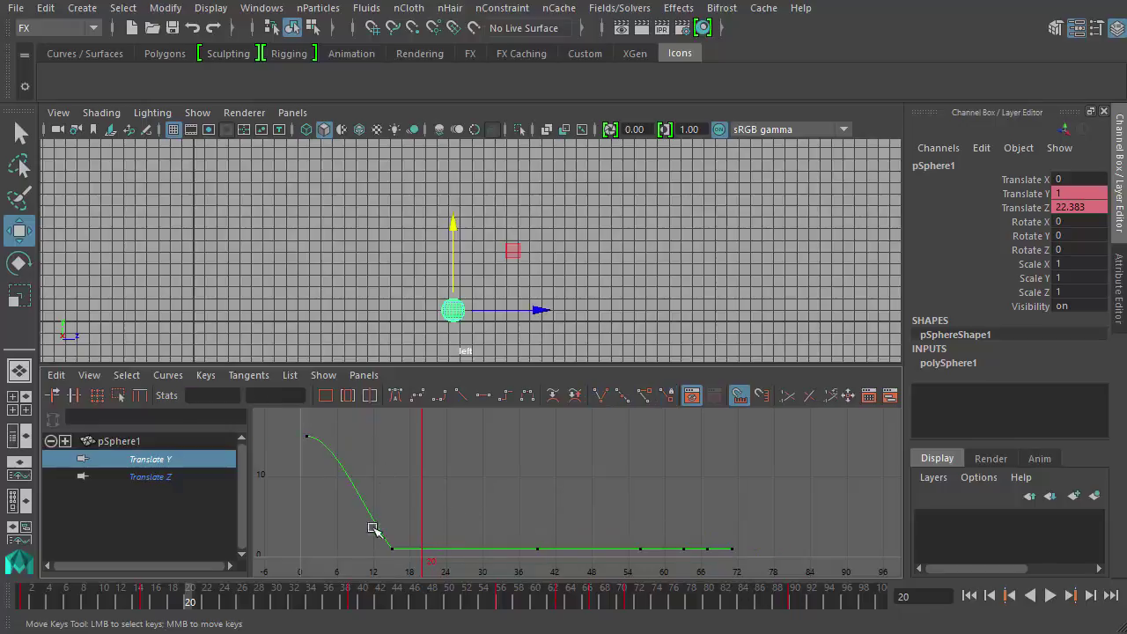
{"action": "left_click_drag", "start_coordinate": [374, 528], "coordinate": [414, 567]}
{"action": "left_click_drag", "start_coordinate": [508, 511], "coordinate": [568, 565]}
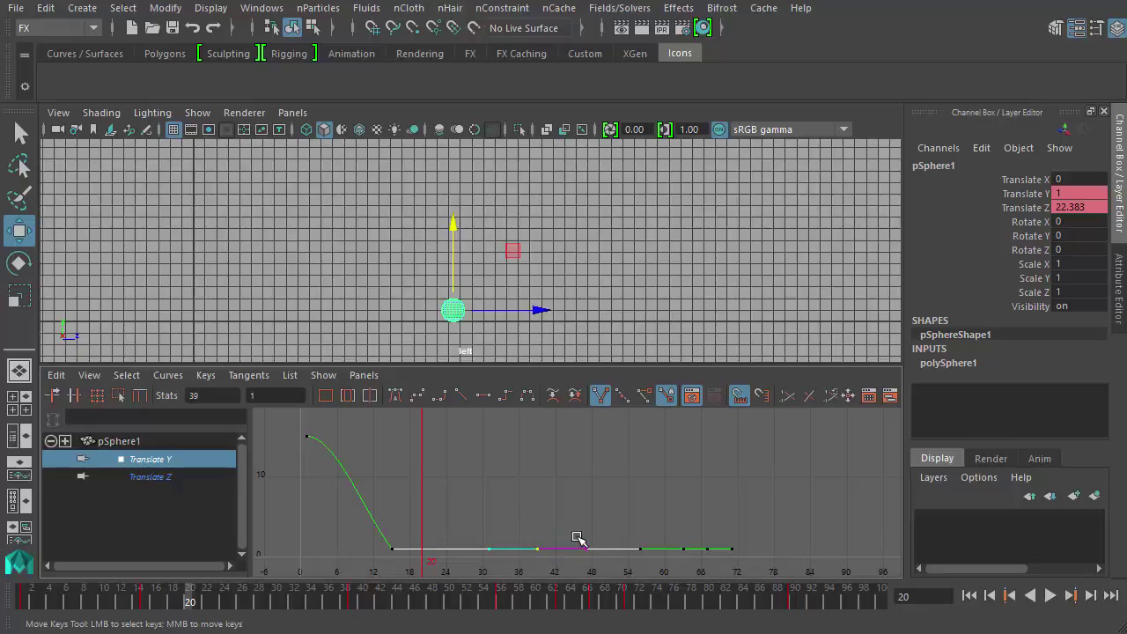
{"action": "middle_click_drag", "start_coordinate": [595, 501], "coordinate": [548, 469]}
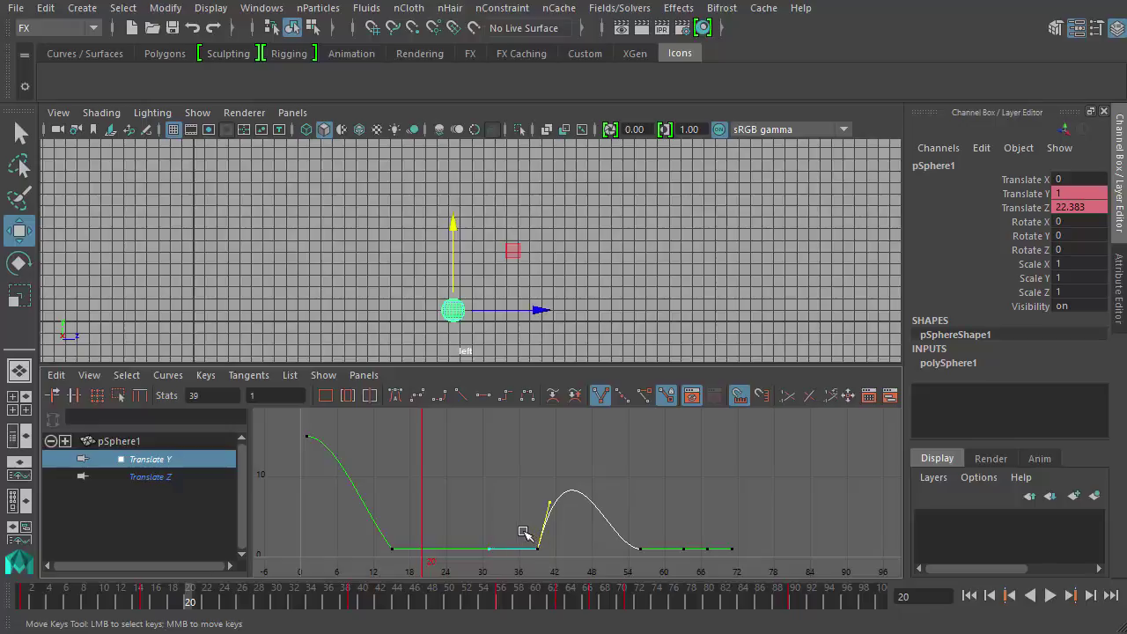
{"action": "key", "text": "ctrl+z"}
Tilt the frame 15 out tangent and frame 39 in tangent upward on Translate Y, forming a first bounce arc about 7 units high
{"action": "left_click", "coordinate": [393, 548]}
{"action": "left_click_drag", "start_coordinate": [423, 521], "coordinate": [446, 565]}
{"action": "middle_click_drag", "start_coordinate": [452, 521], "coordinate": [433, 489]}
{"action": "key", "text": "ctrl+z"}
{"action": "key", "text": "ctrl+z"}
{"action": "key", "text": "ctrl+z"}
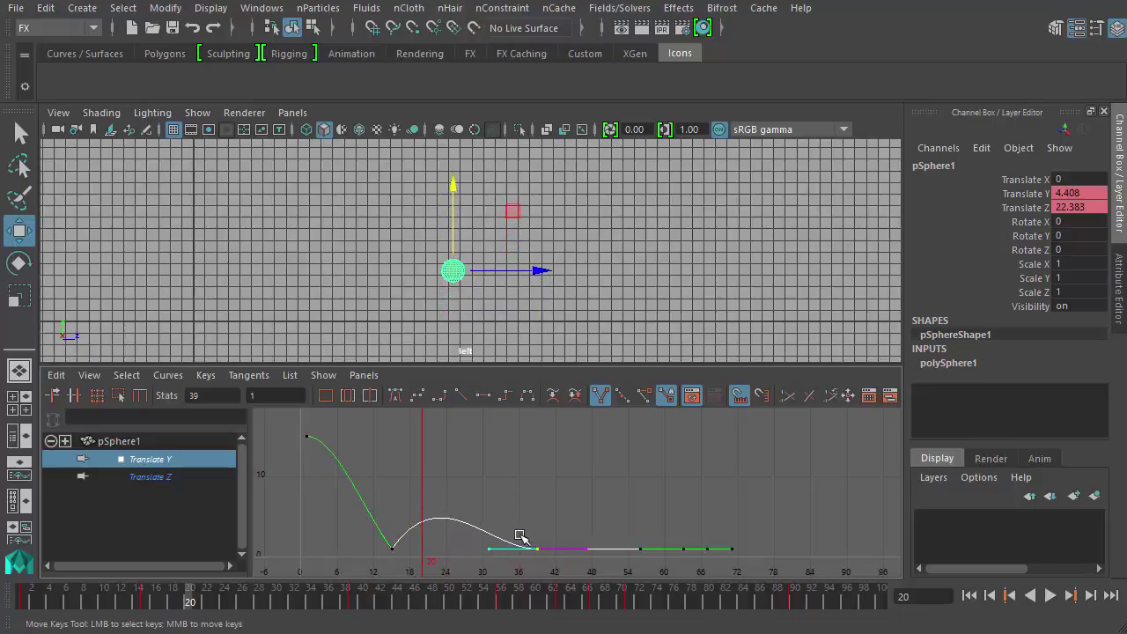
{"action": "middle_click_drag", "start_coordinate": [519, 486], "coordinate": [528, 479]}
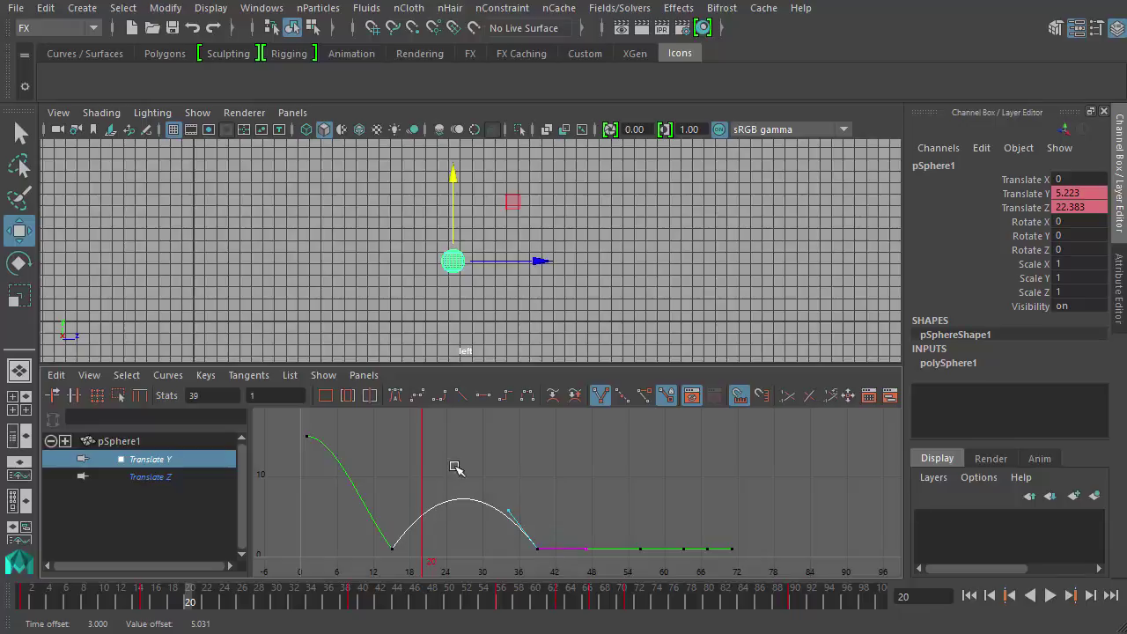
Play back and scrub the animation to review the fall and the first bounce up to frame 39
{"action": "left_click", "coordinate": [465, 500]}
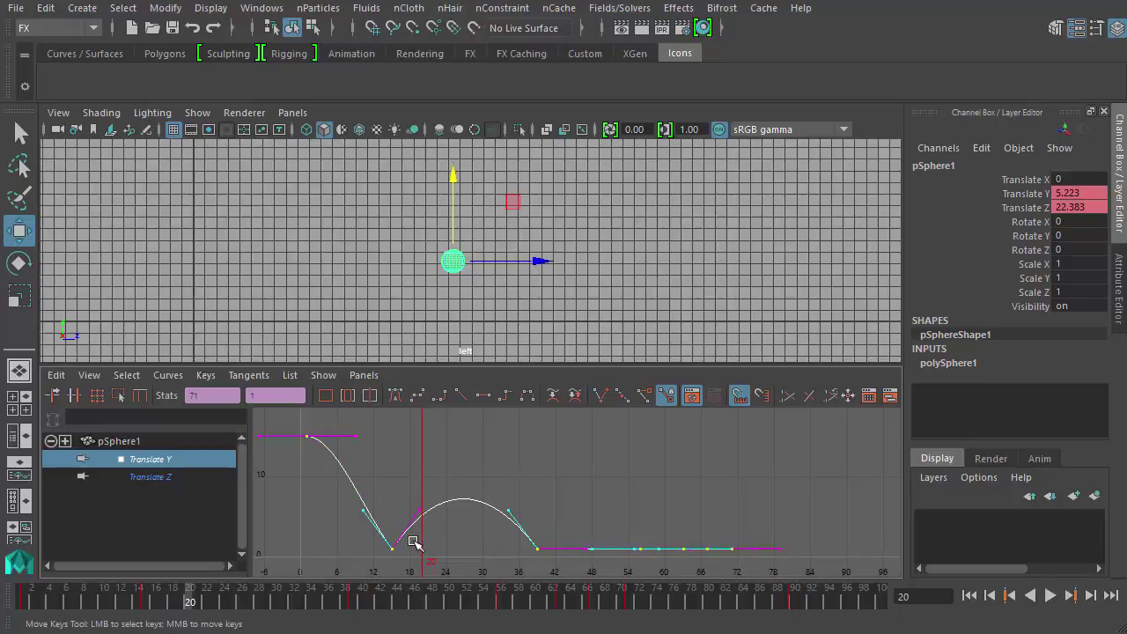
{"action": "key", "text": "alt+v"}
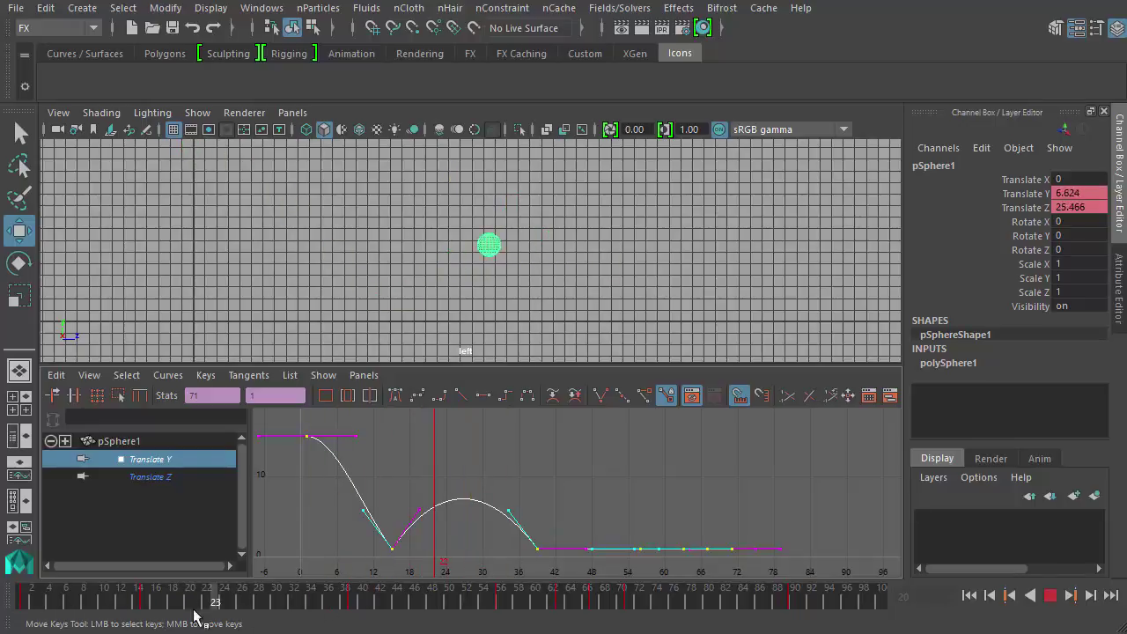
{"action": "left_click_drag", "start_coordinate": [376, 599], "coordinate": [25, 599]}
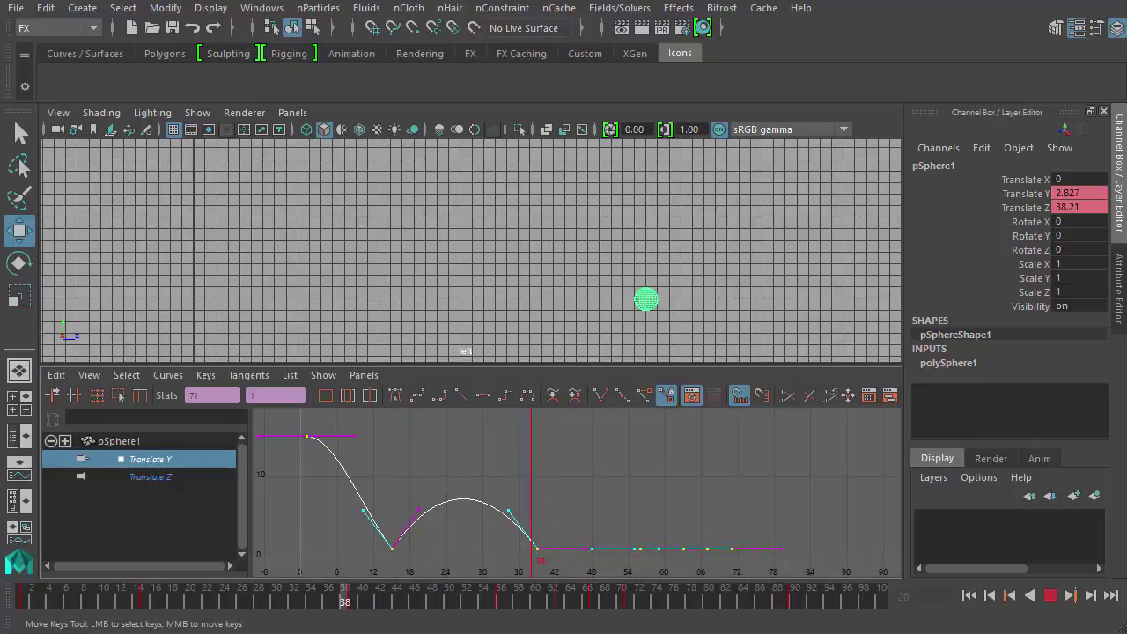
{"action": "key", "text": "Escape"}
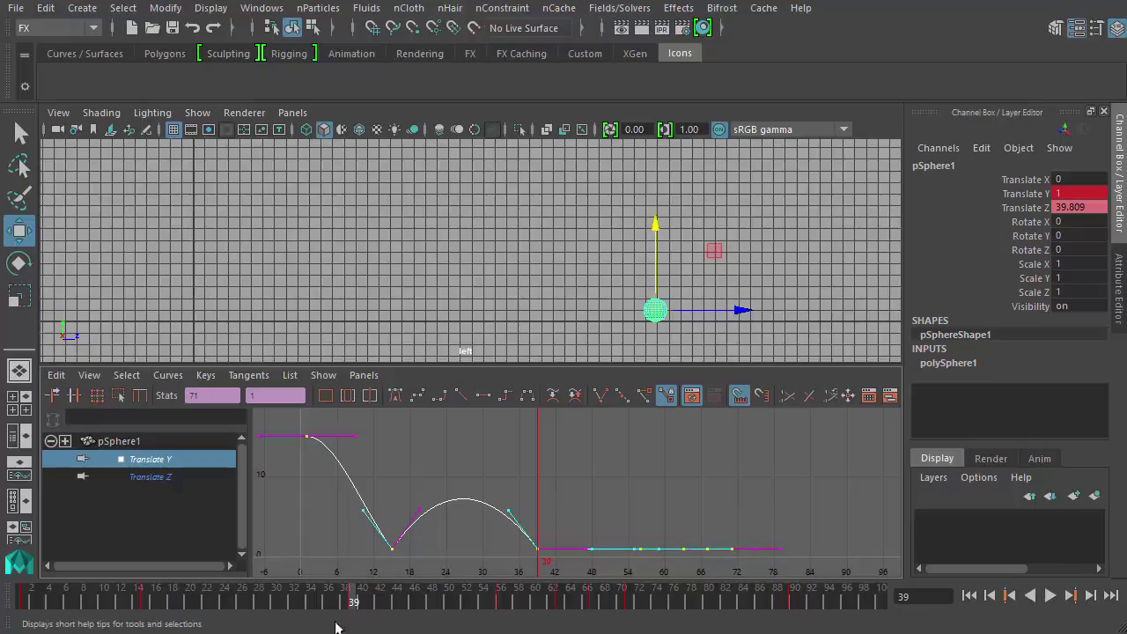
{"action": "key", "text": "alt+v"}
{"action": "mouse_move", "coordinate": [359, 610]}
{"action": "left_mouse_down"}
{"action": "mouse_move", "coordinate": [374, 611]}
{"action": "mouse_move", "coordinate": [354, 604]}
{"action": "left_mouse_up"}
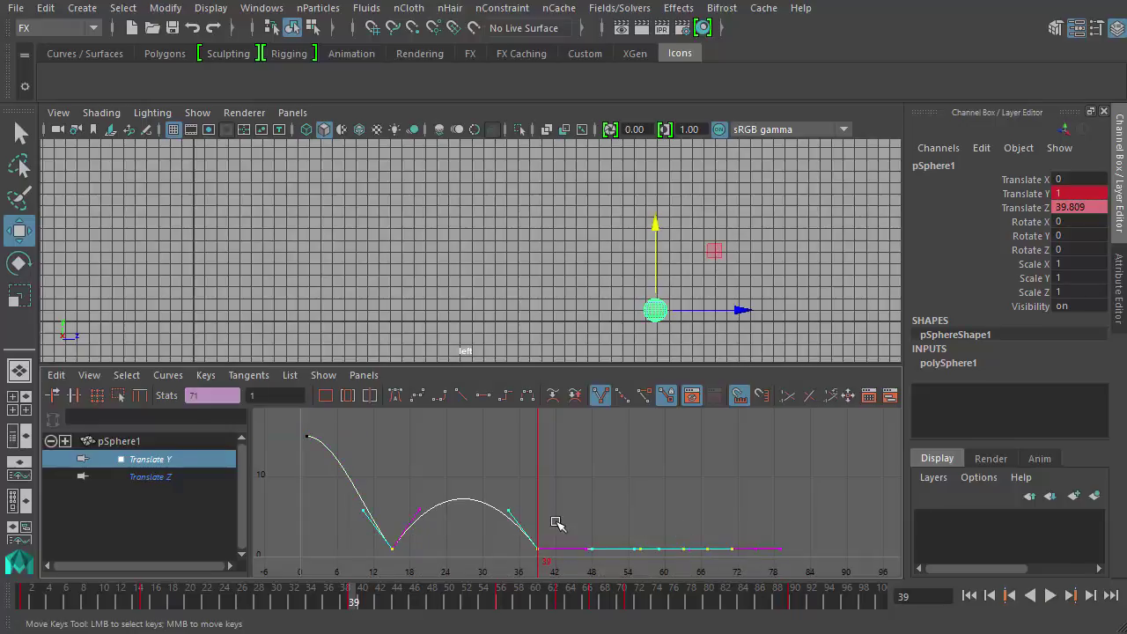
Steepen the frame 15 out tangent and frame 39 in tangent so the first Translate Y bounce peaks at about 10
{"action": "left_click", "coordinate": [388, 525]}
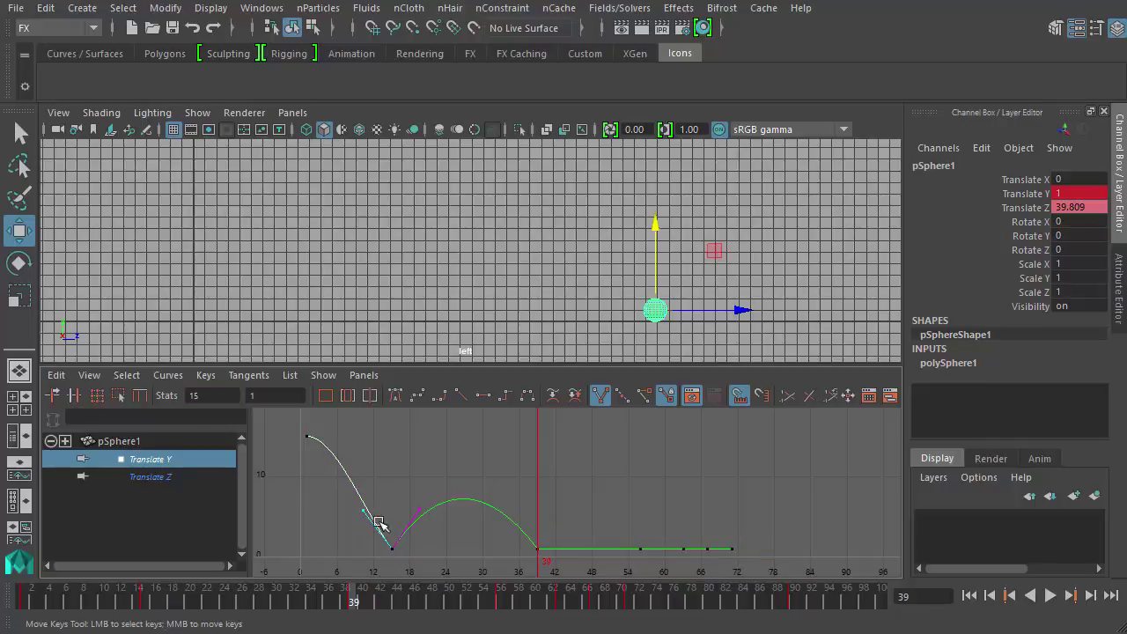
{"action": "left_click_drag", "start_coordinate": [412, 501], "coordinate": [431, 525]}
{"action": "mouse_move", "coordinate": [413, 508]}
{"action": "middle_mouse_down"}
{"action": "mouse_move", "coordinate": [428, 536]}
{"action": "mouse_move", "coordinate": [420, 517]}
{"action": "mouse_move", "coordinate": [430, 519]}
{"action": "middle_mouse_up"}
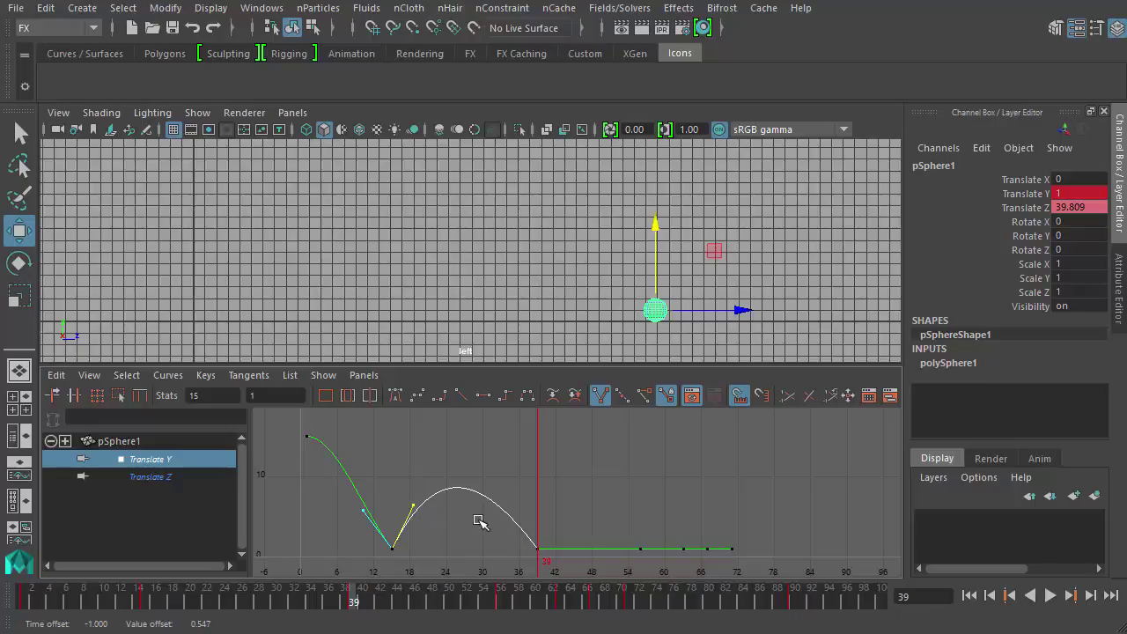
{"action": "left_click", "coordinate": [539, 550]}
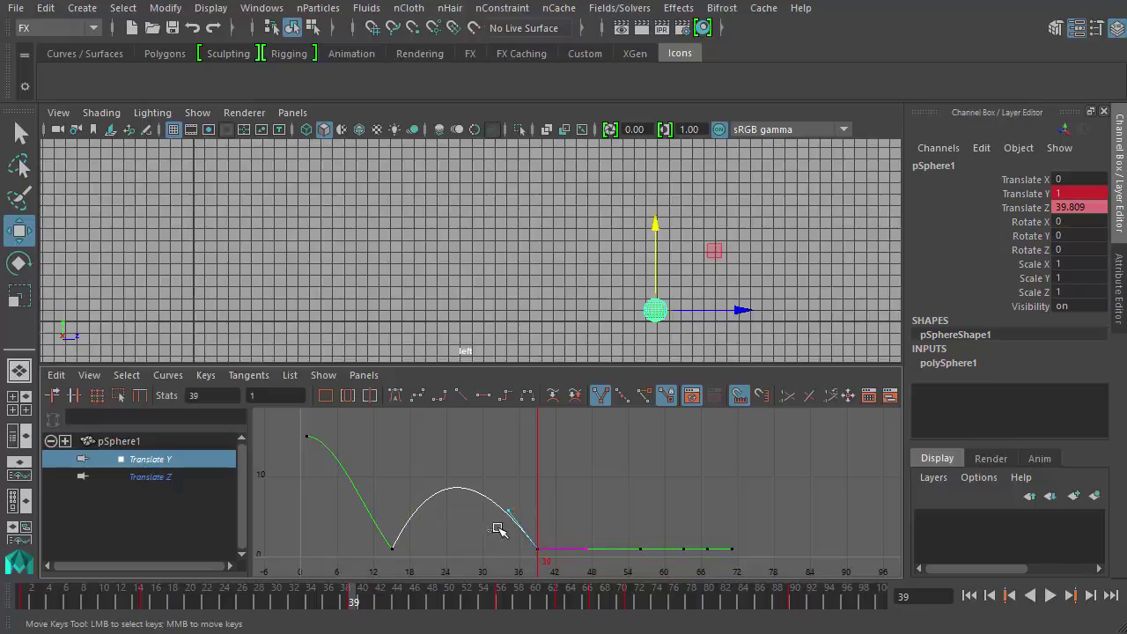
{"action": "middle_click_drag", "start_coordinate": [499, 529], "coordinate": [375, 534]}
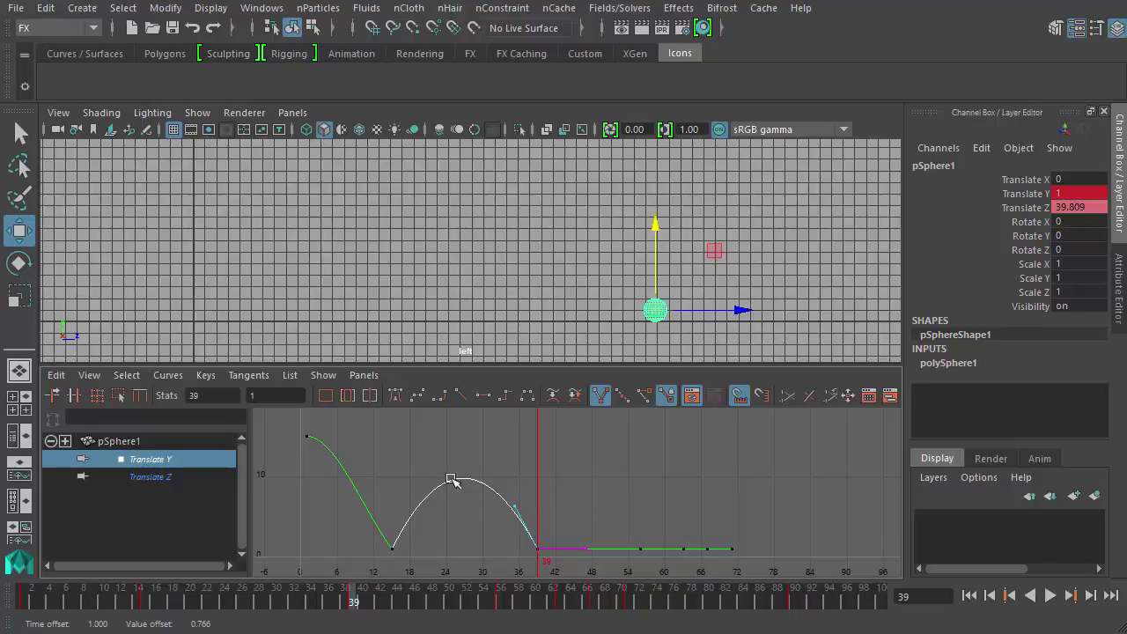
Play the animation from frame 1 to review the raised first bounce, and stop playback
{"action": "left_click_drag", "start_coordinate": [80, 598], "coordinate": [23, 598]}
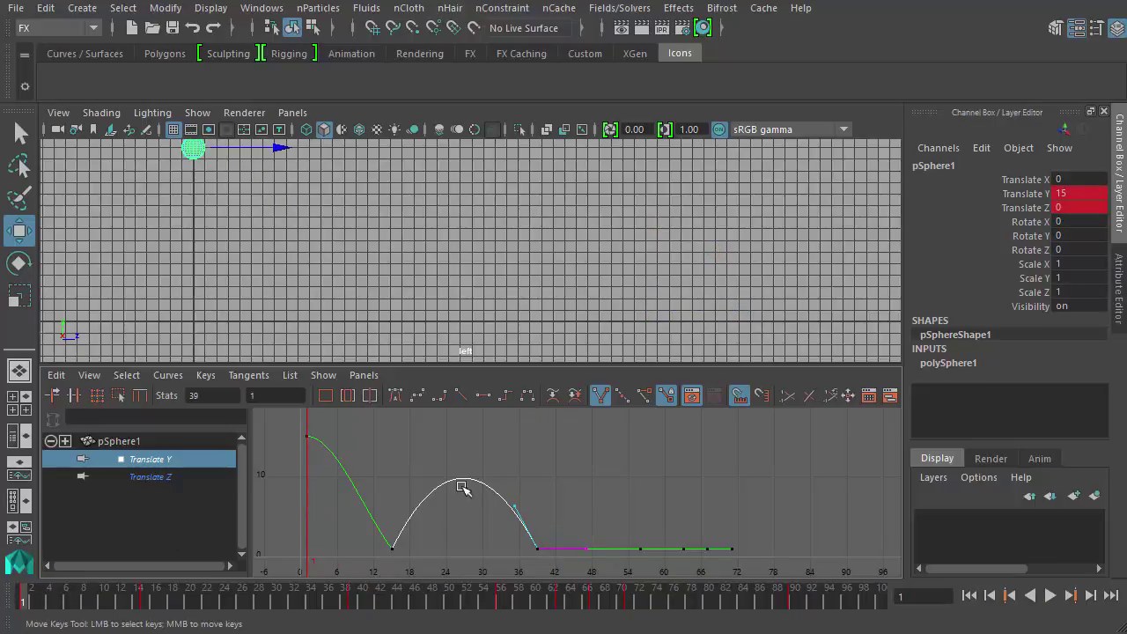
{"action": "left_click", "coordinate": [1050, 595]}
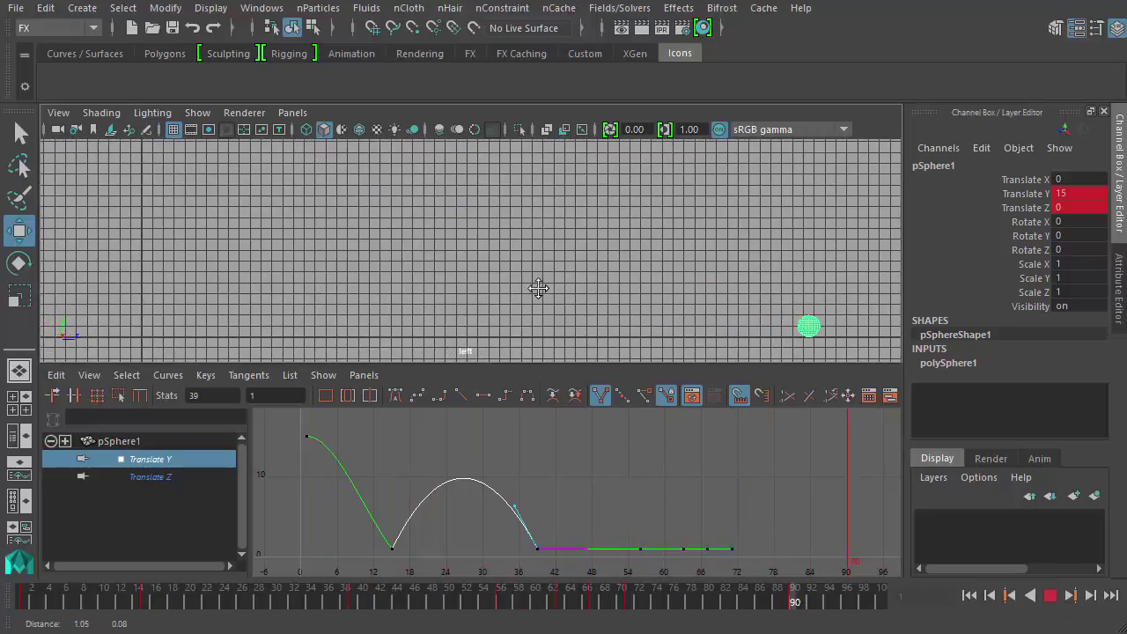
{"action": "left_click", "coordinate": [1050, 595]}
Shape the second Translate Y bounce between frames 39 and 56 into an even arc peaking at about 5, using their facing tangents
{"action": "middle_click_drag", "start_coordinate": [561, 536], "coordinate": [562, 490]}
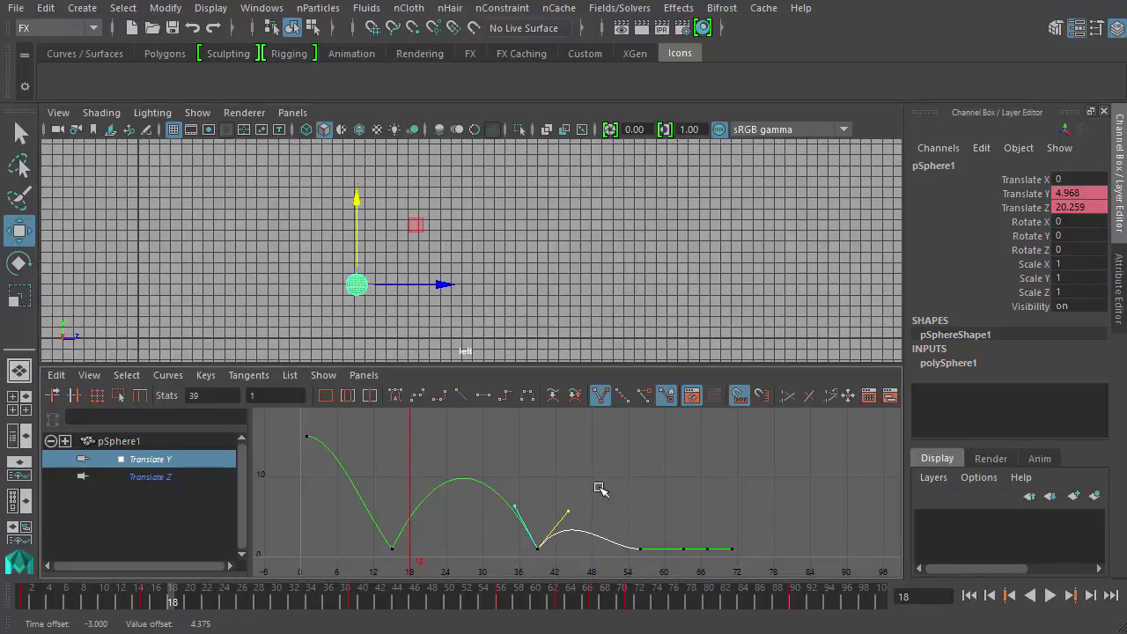
{"action": "left_click_drag", "start_coordinate": [625, 495], "coordinate": [652, 554]}
{"action": "left_click_drag", "start_coordinate": [623, 517], "coordinate": [609, 560]}
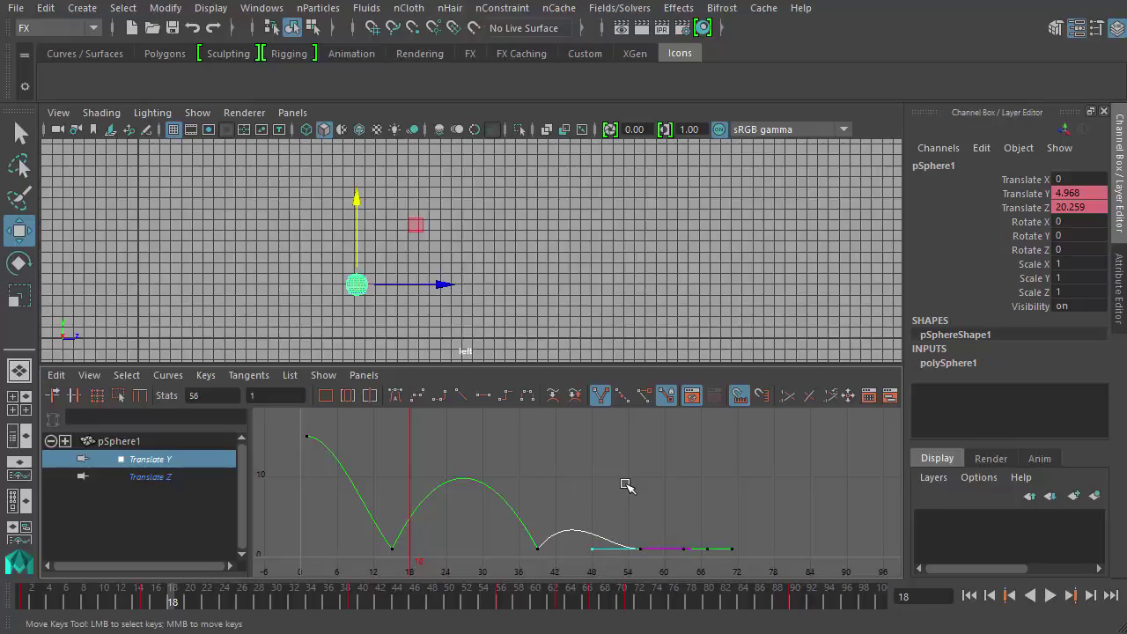
{"action": "middle_click_drag", "start_coordinate": [627, 481], "coordinate": [653, 457]}
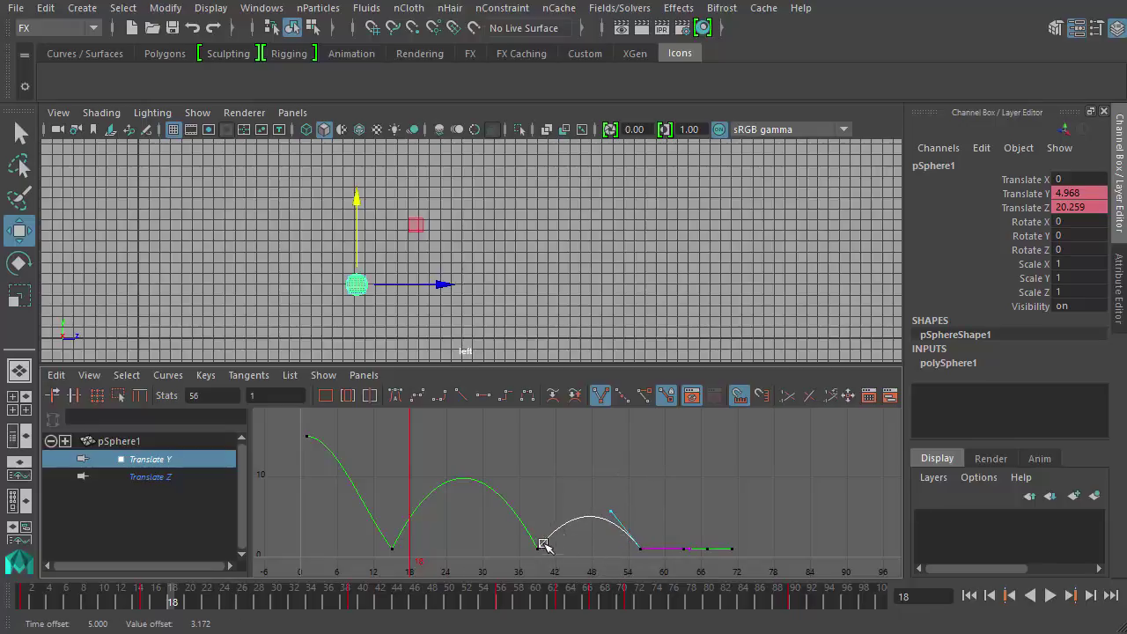
{"action": "left_click_drag", "start_coordinate": [556, 528], "coordinate": [519, 574]}
{"action": "left_click_drag", "start_coordinate": [556, 506], "coordinate": [580, 519]}
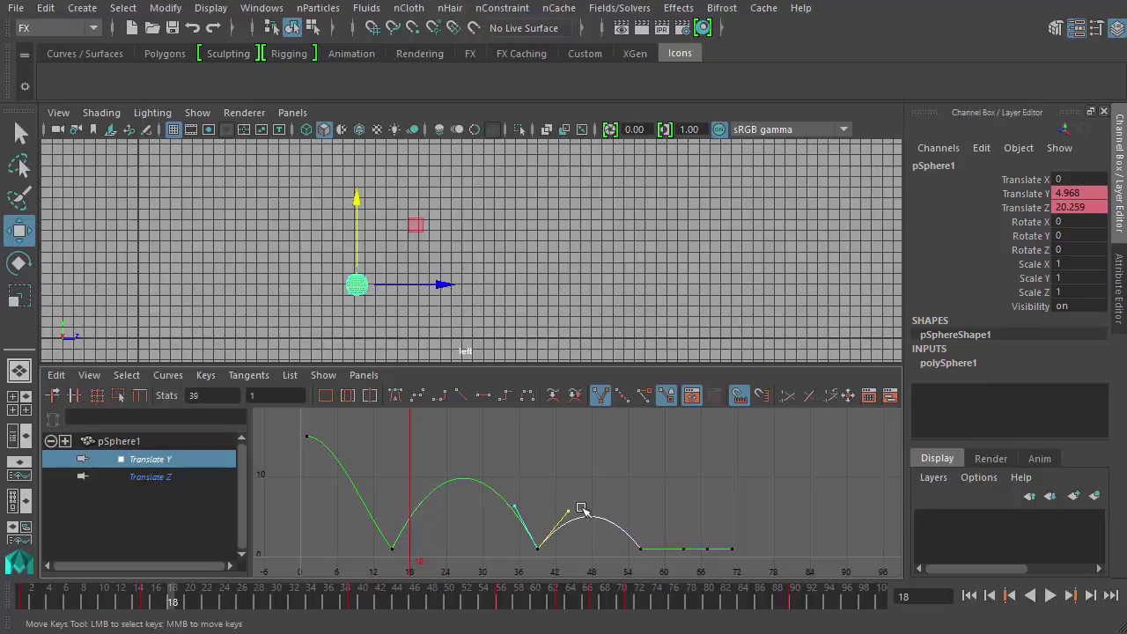
{"action": "middle_click_drag", "start_coordinate": [609, 473], "coordinate": [608, 469]}
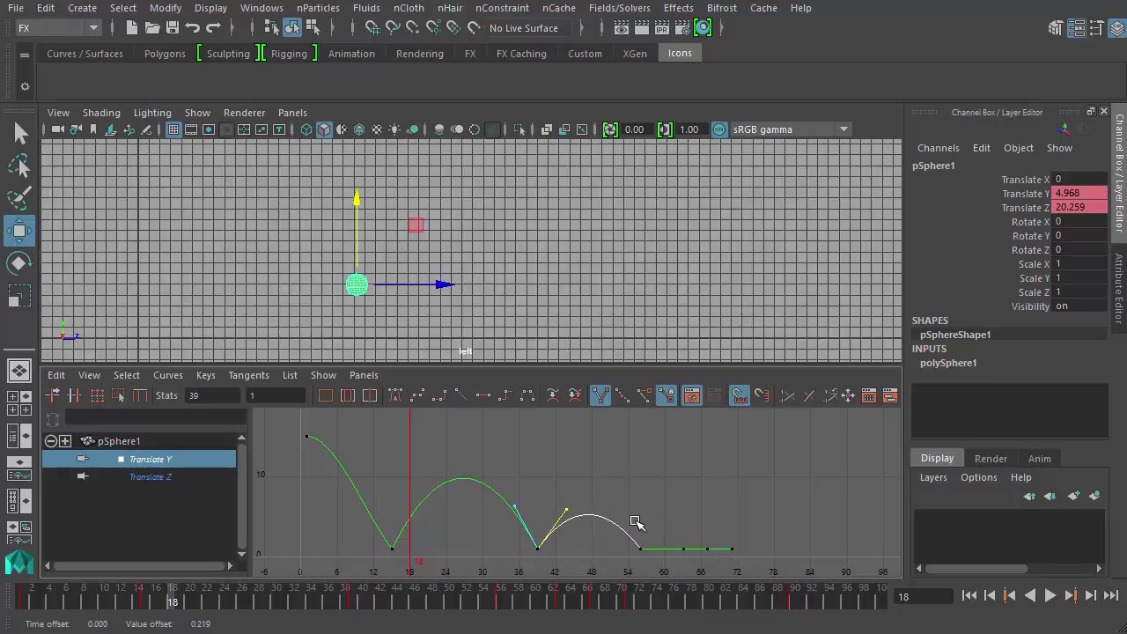
Tilt the frame 56 out tangent and frame 63 in tangent upward to form a third Translate Y bounce peaking at about 3
{"action": "left_click_drag", "start_coordinate": [625, 561], "coordinate": [627, 560]}
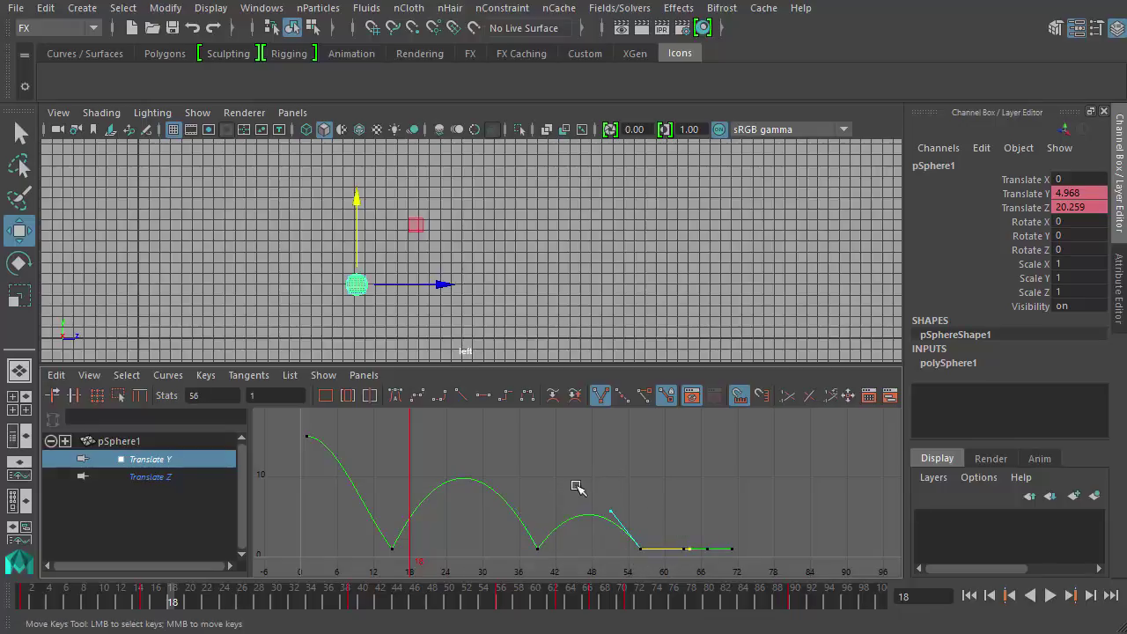
{"action": "scroll", "coordinate": [627, 481], "scroll_direction": "up", "scroll_amount": 5}
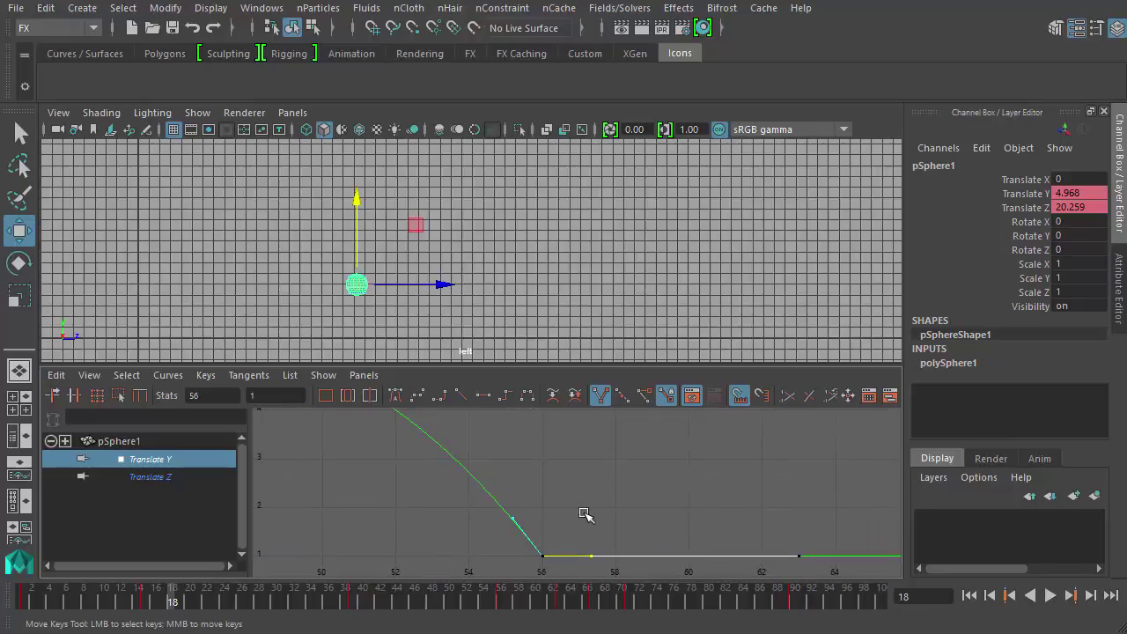
{"action": "scroll", "coordinate": [587, 515], "scroll_direction": "down", "scroll_amount": 5}
{"action": "middle_click_drag", "start_coordinate": [608, 502], "coordinate": [604, 459]}
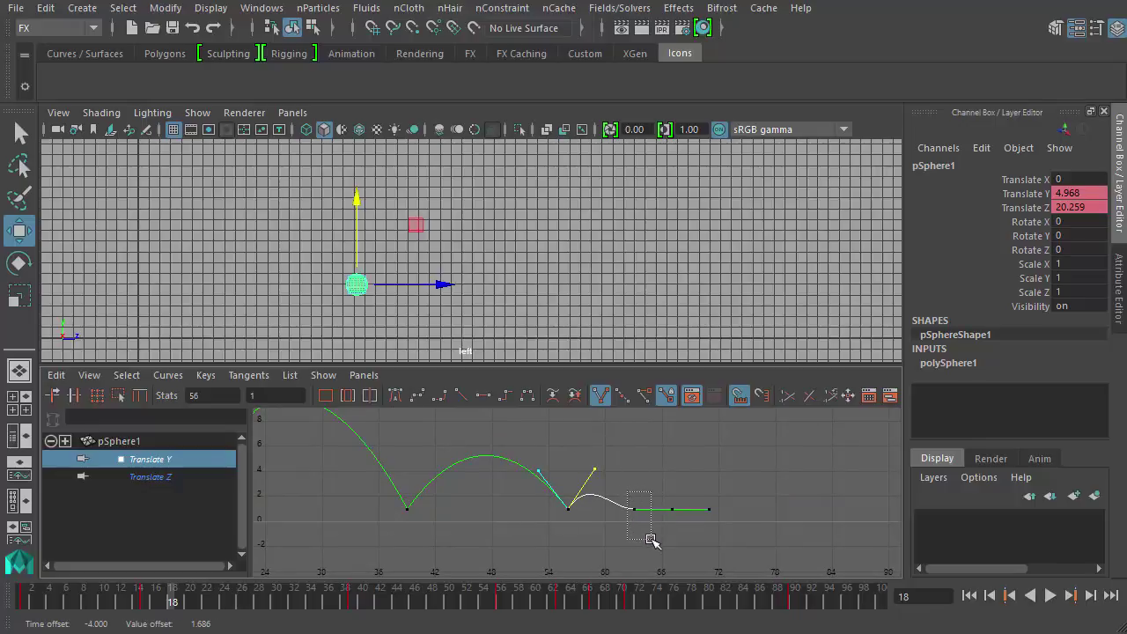
{"action": "left_click_drag", "start_coordinate": [651, 539], "coordinate": [654, 544]}
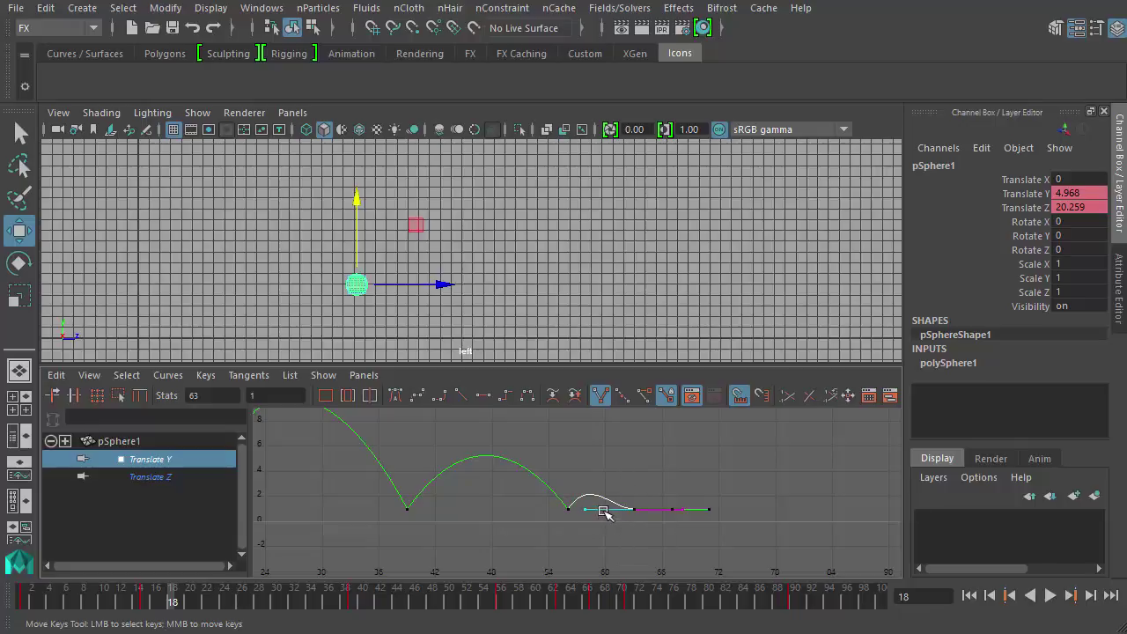
{"action": "middle_click_drag", "start_coordinate": [607, 508], "coordinate": [611, 494]}
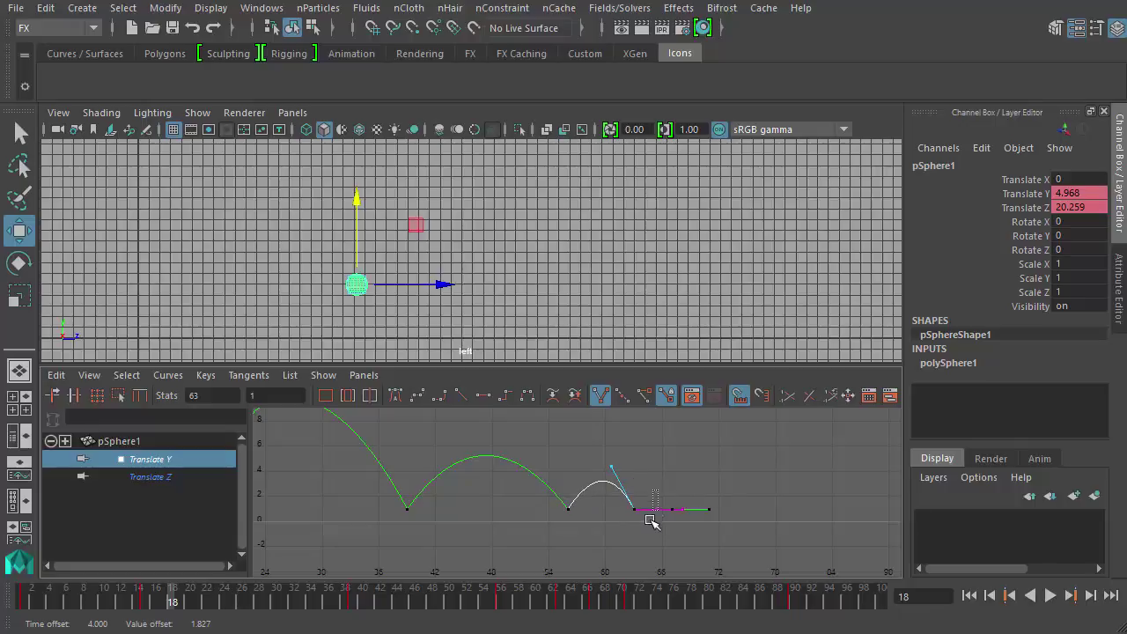
Tilt the facing tangents at frames 63, 67 and 71 upward to form two last bounces peaking at about 2 and 1.5
{"action": "middle_click_drag", "start_coordinate": [652, 522], "coordinate": [683, 518]}
{"action": "left_click", "coordinate": [668, 511]}
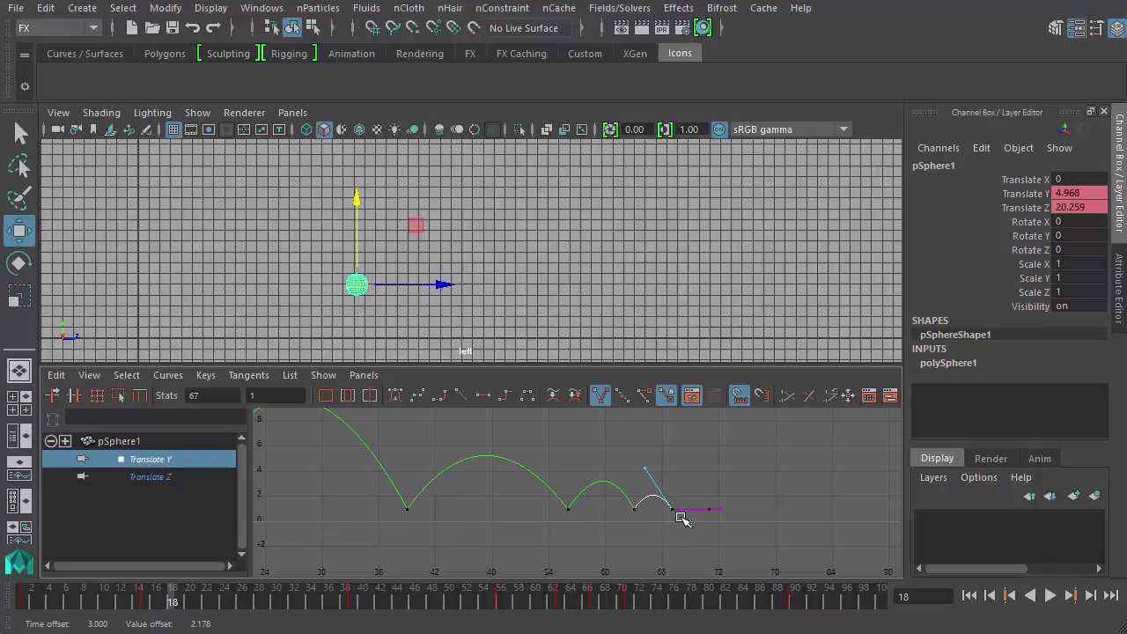
{"action": "middle_click_drag", "start_coordinate": [696, 494], "coordinate": [709, 456]}
{"action": "left_click_drag", "start_coordinate": [699, 502], "coordinate": [698, 501]}
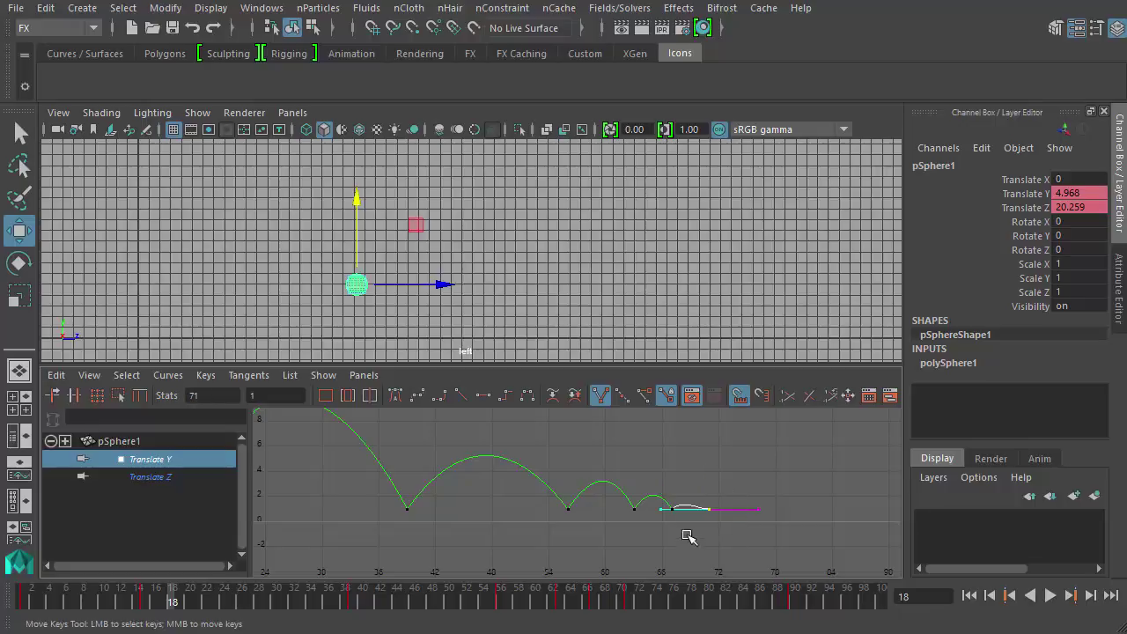
{"action": "middle_click_drag", "start_coordinate": [689, 484], "coordinate": [702, 466]}
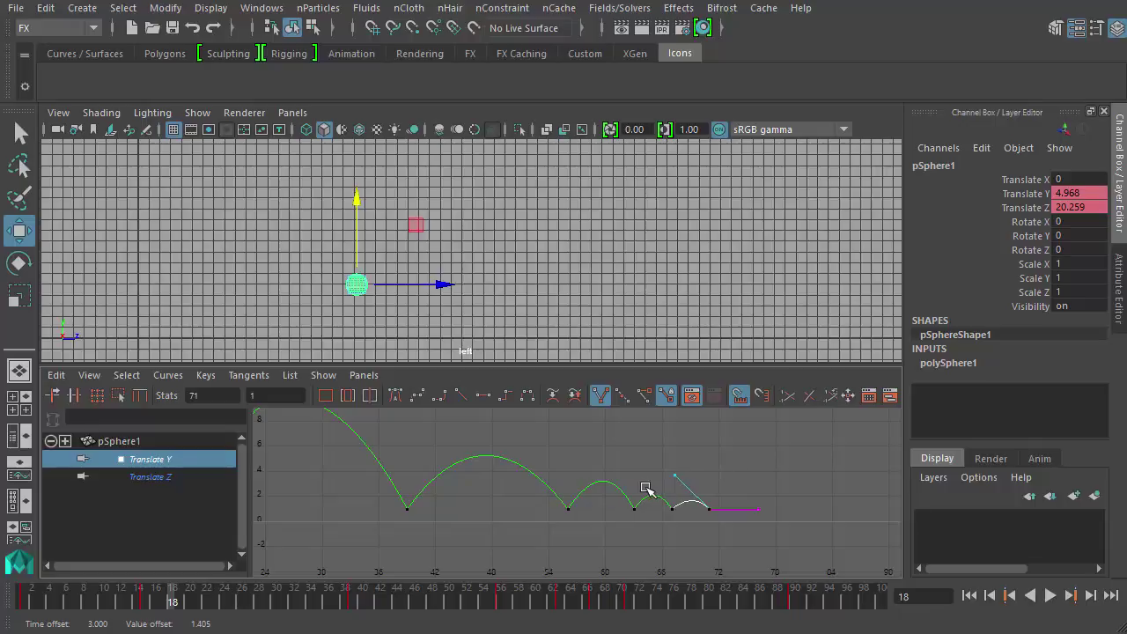
Fine-tune the in tangents of the Translate Y keys at frames 67 and 63 to even out their bounce arcs
{"action": "left_click_drag", "start_coordinate": [692, 498], "coordinate": [690, 499]}
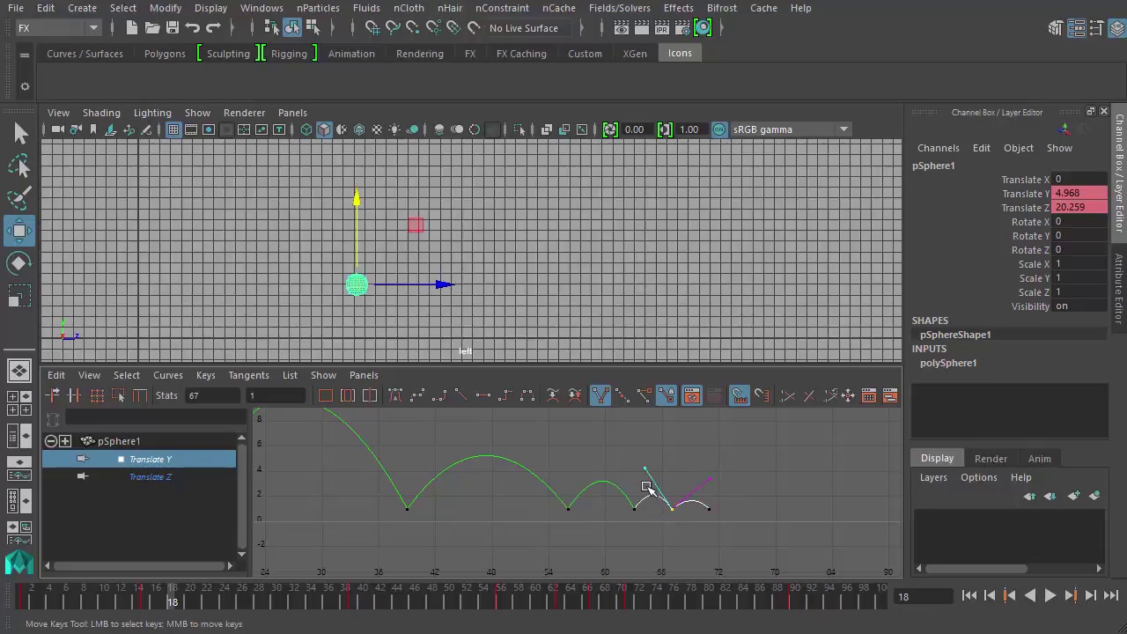
{"action": "middle_click_drag", "start_coordinate": [687, 444], "coordinate": [687, 445]}
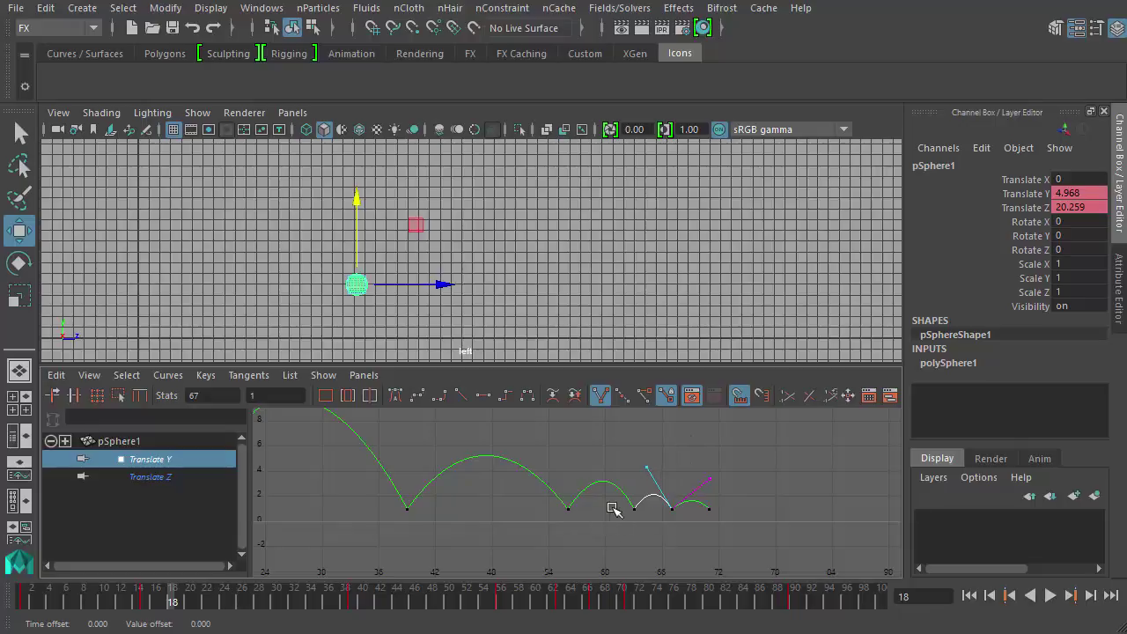
{"action": "left_click_drag", "start_coordinate": [635, 527], "coordinate": [643, 502]}
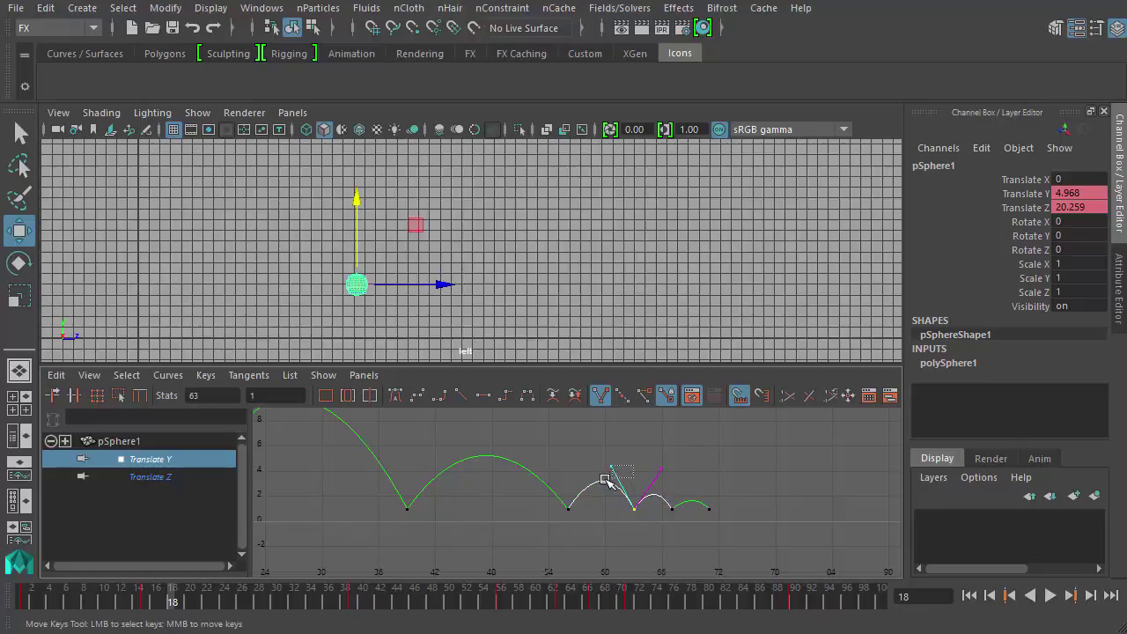
{"action": "middle_click_drag", "start_coordinate": [652, 440], "coordinate": [650, 436]}
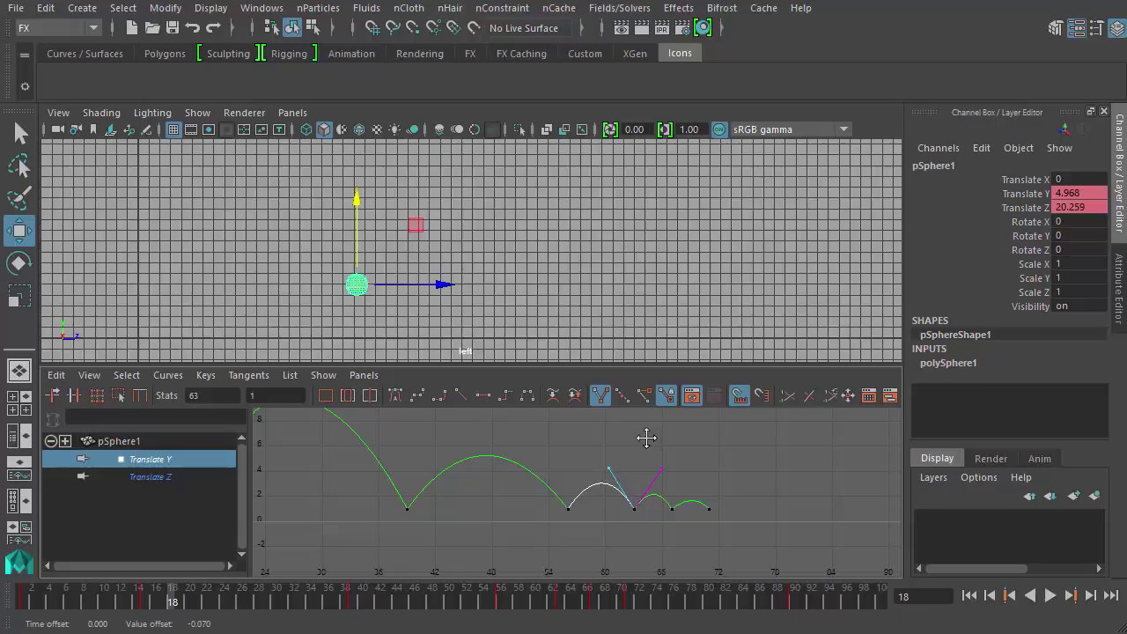
{"action": "left_click", "coordinate": [702, 506]}
Steepen the in tangent of the Translate Y key at frame 15 so the initial drop speeds up toward the ground
{"action": "right_click_drag", "start_coordinate": [443, 502], "coordinate": [612, 451], "text": "alt"}
{"action": "left_click", "coordinate": [419, 527]}
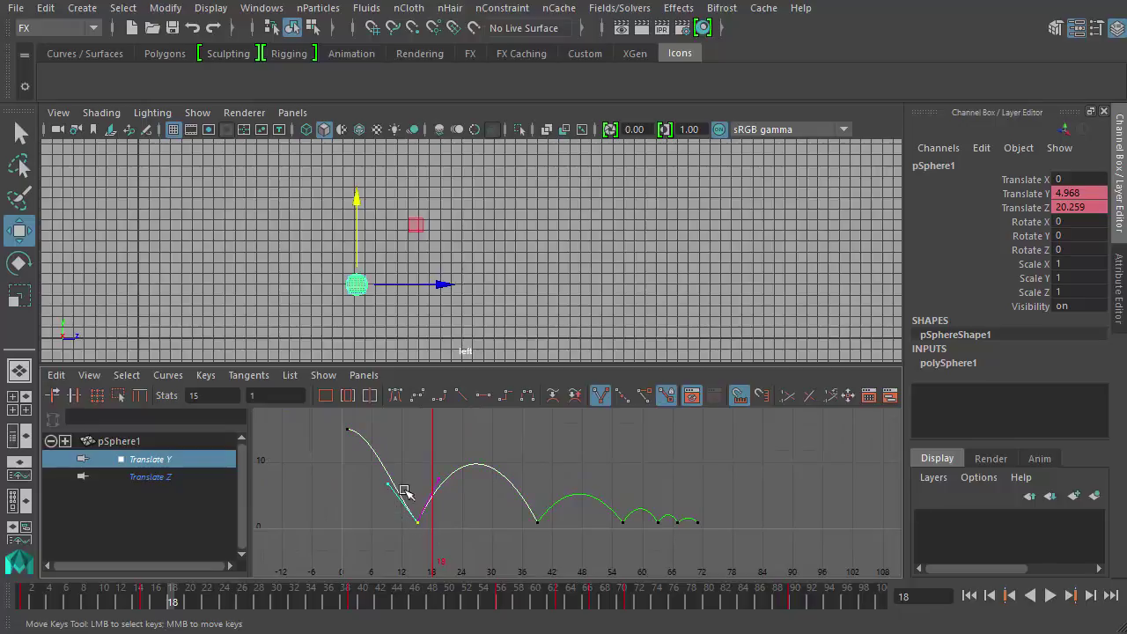
{"action": "middle_click", "coordinate": [419, 438]}
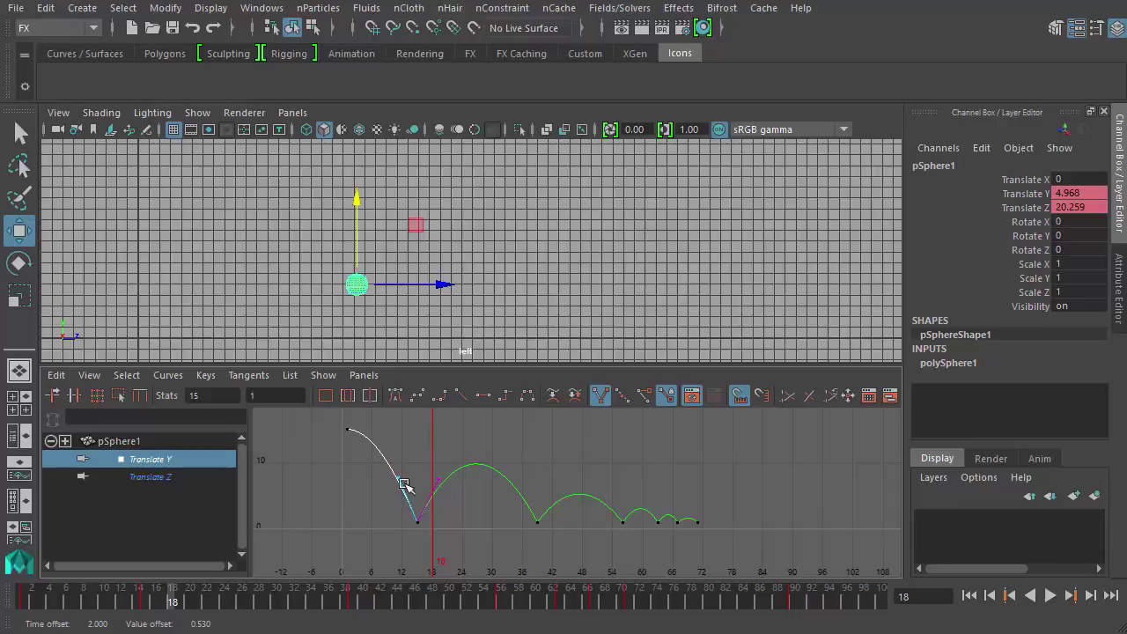
Play the animation from frame 1 to review the ball's bounces, leaving no Translate Y keys selected
{"action": "left_click", "coordinate": [970, 596]}
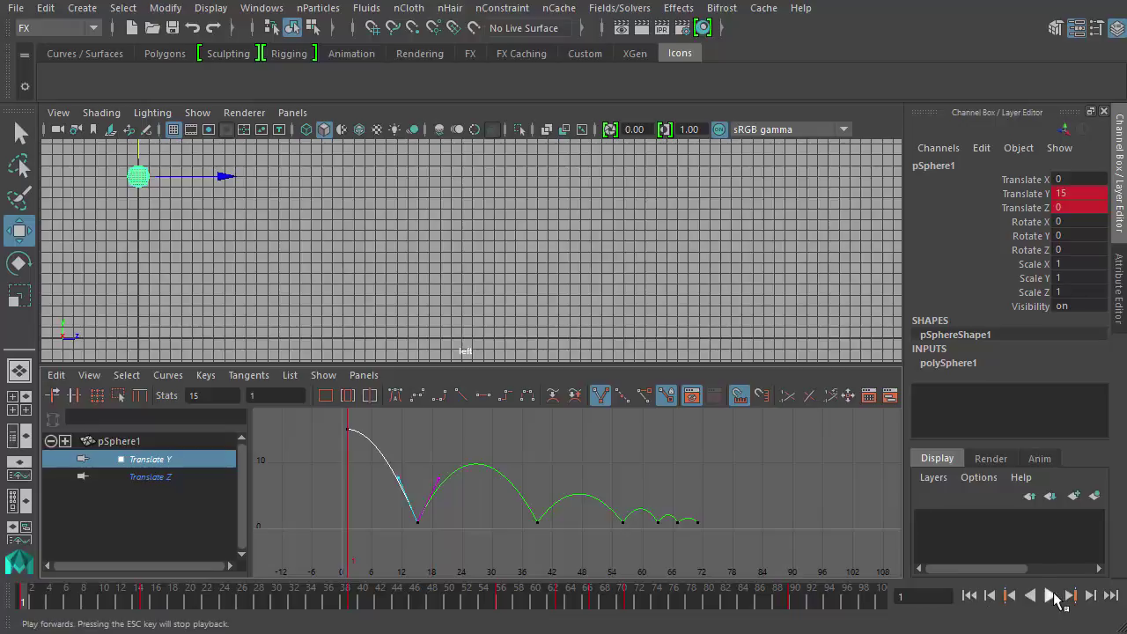
{"action": "left_click", "coordinate": [1051, 595]}
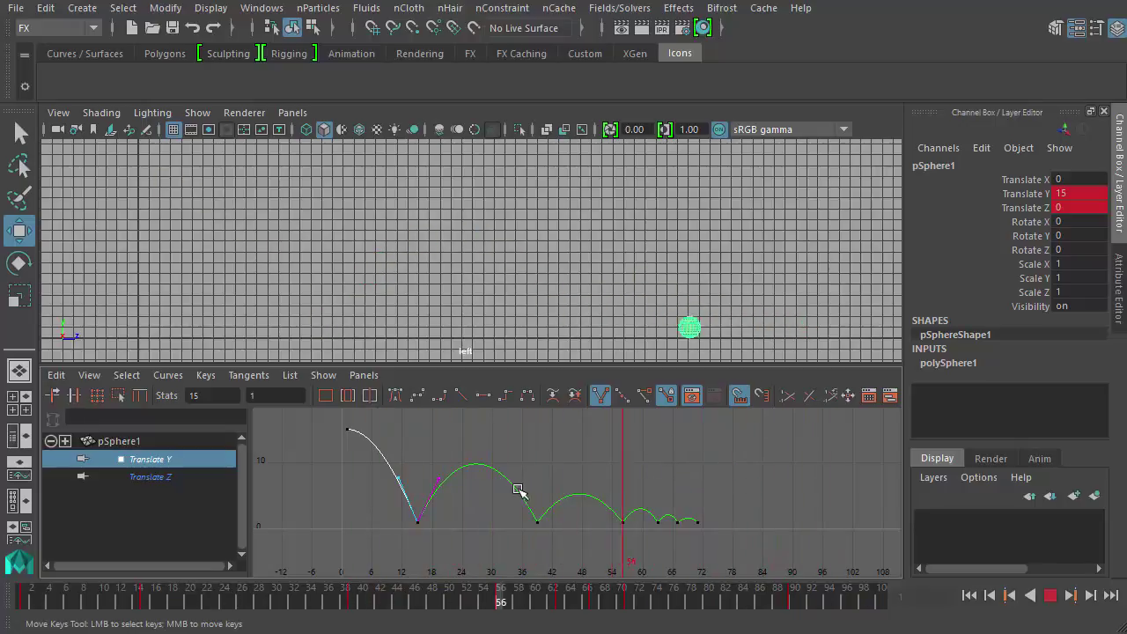
{"action": "left_click", "coordinate": [511, 455]}
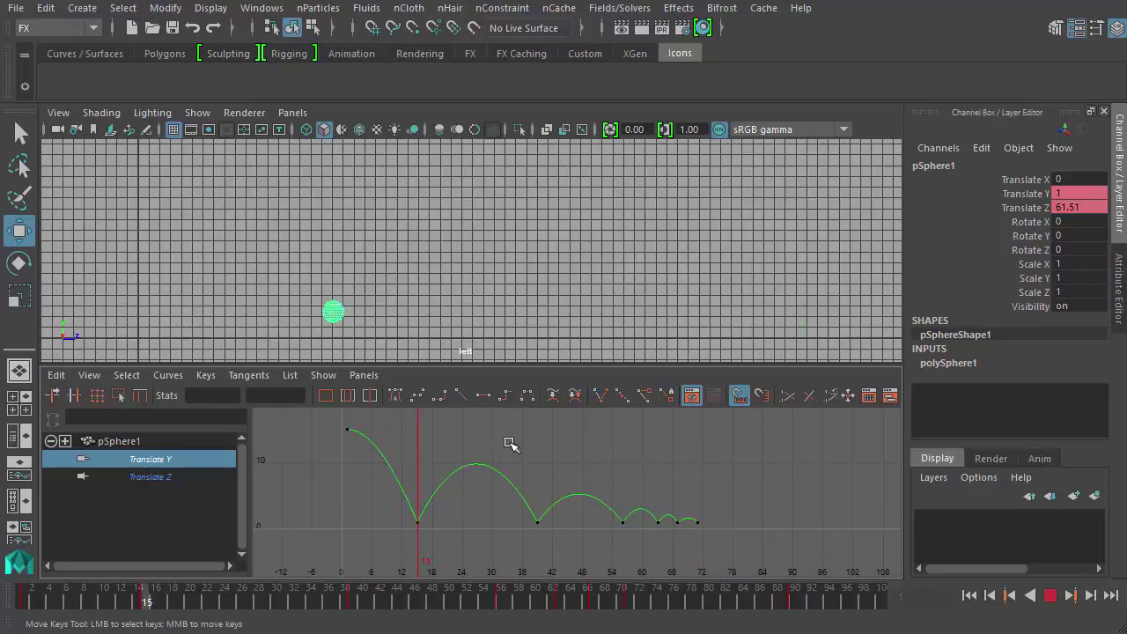
{"action": "left_click", "coordinate": [592, 513]}
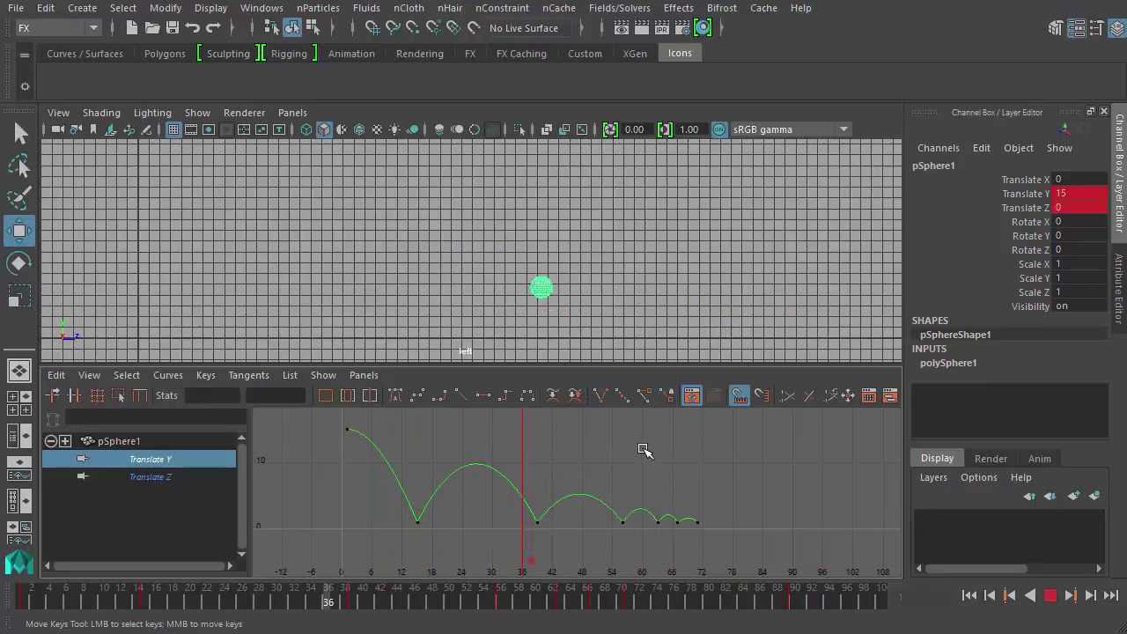
Flatten the frame 56 out tangent and frame 63 in tangent to lower the third Translate Y bounce to a peak of about 2.2
{"action": "left_click", "coordinate": [623, 522]}
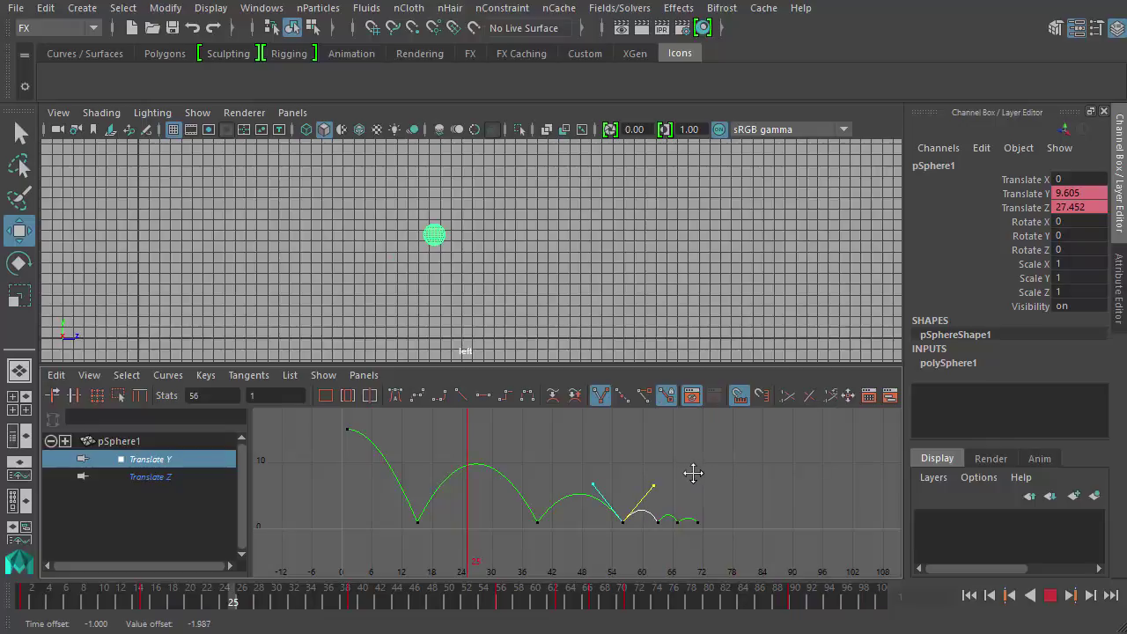
{"action": "right_click_drag", "start_coordinate": [576, 503], "coordinate": [541, 503], "text": "alt"}
{"action": "left_click", "coordinate": [614, 541]}
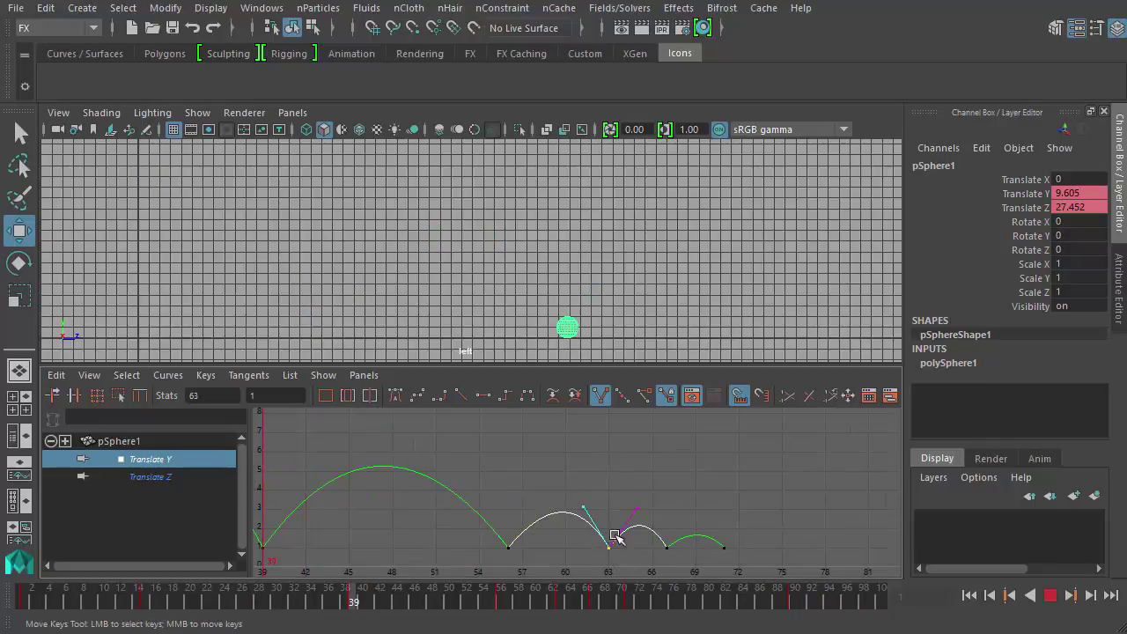
{"action": "middle_click_drag", "start_coordinate": [599, 470], "coordinate": [591, 475]}
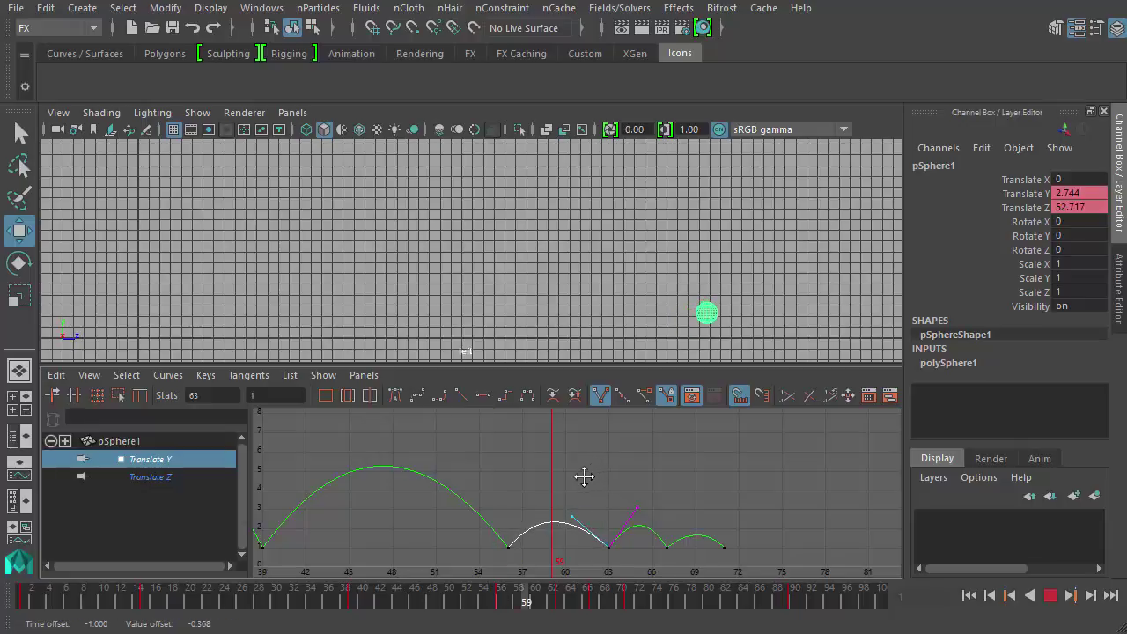
{"action": "left_click", "coordinate": [509, 546]}
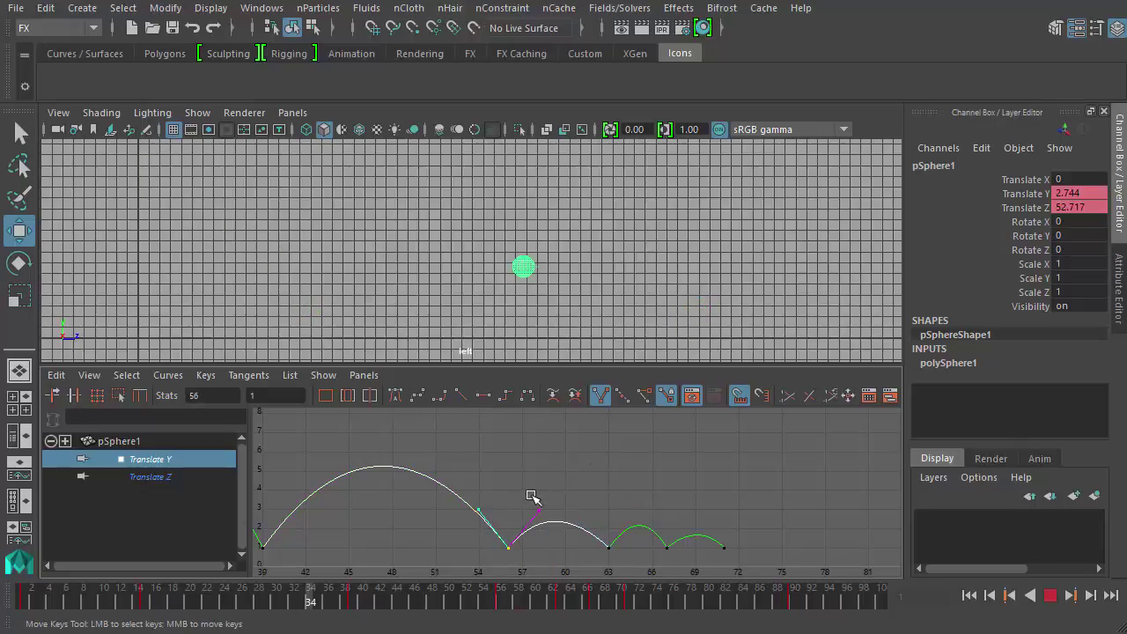
{"action": "middle_click_drag", "start_coordinate": [586, 465], "coordinate": [598, 450]}
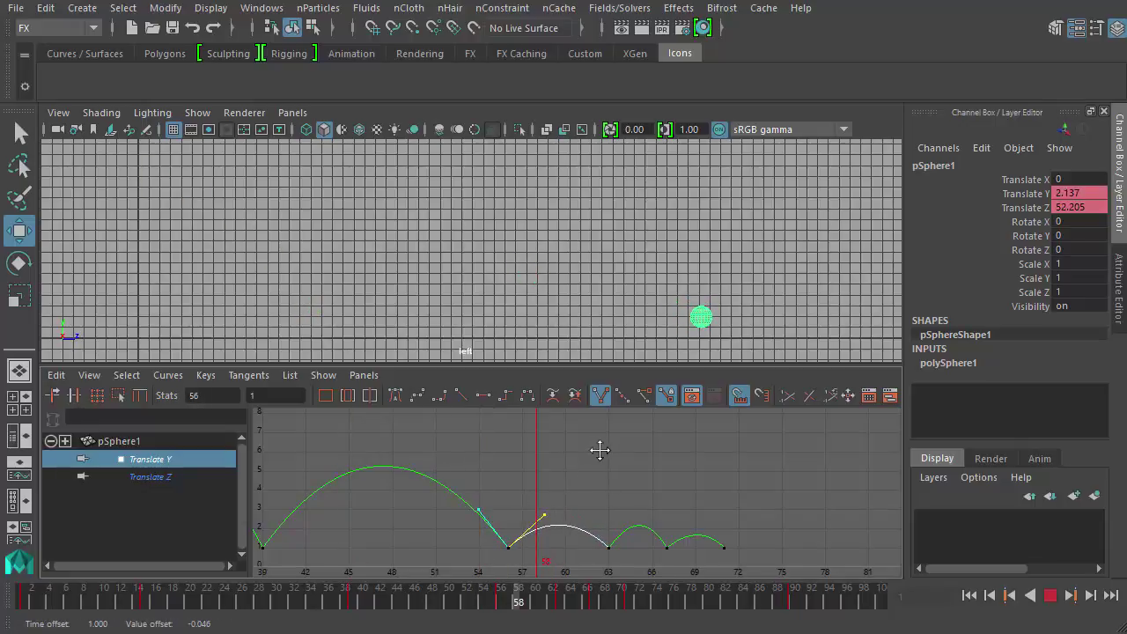
Flatten the frame 63 out tangent and frame 67 in tangent to lower that Translate Y bounce to about 1.5
{"action": "left_click_drag", "start_coordinate": [625, 533], "coordinate": [596, 564]}
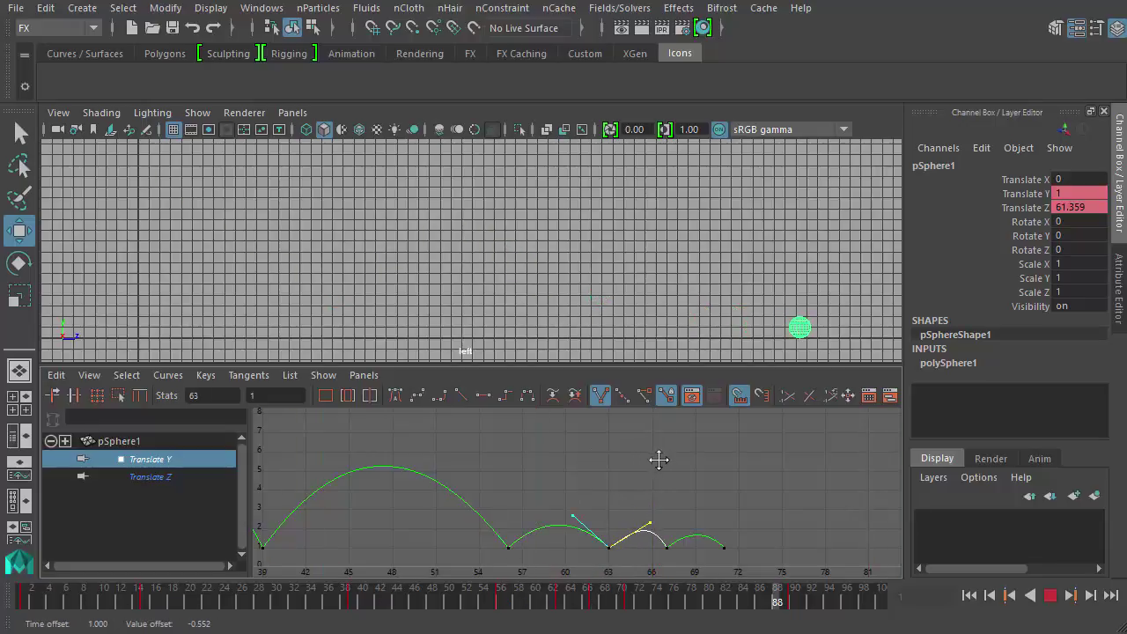
{"action": "left_click_drag", "start_coordinate": [676, 564], "coordinate": [647, 528]}
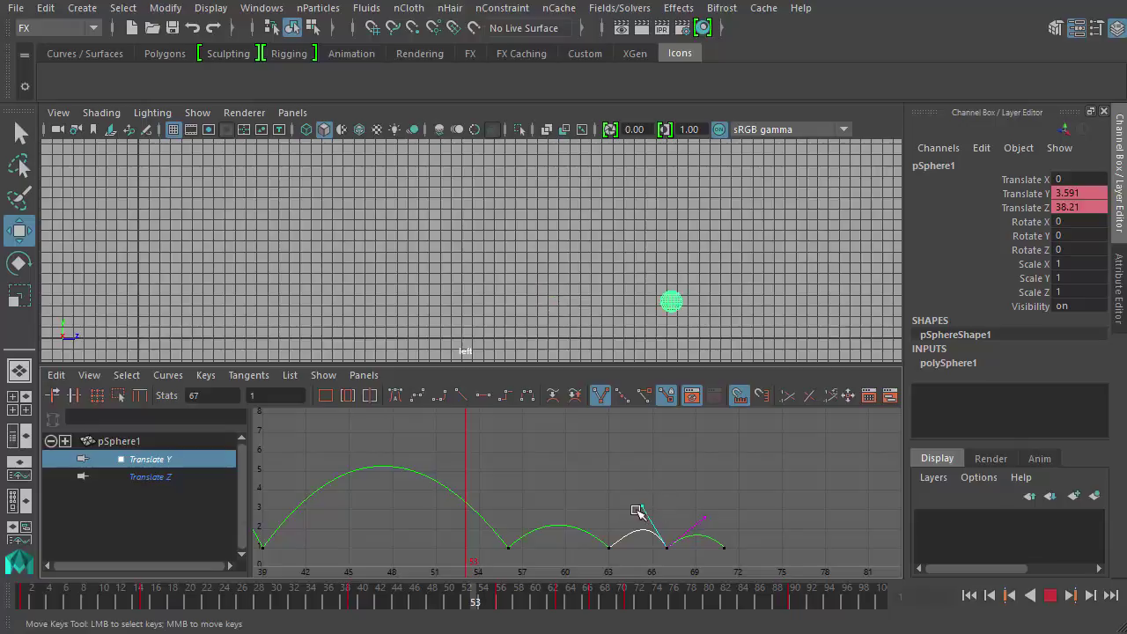
{"action": "left_click", "coordinate": [638, 510]}
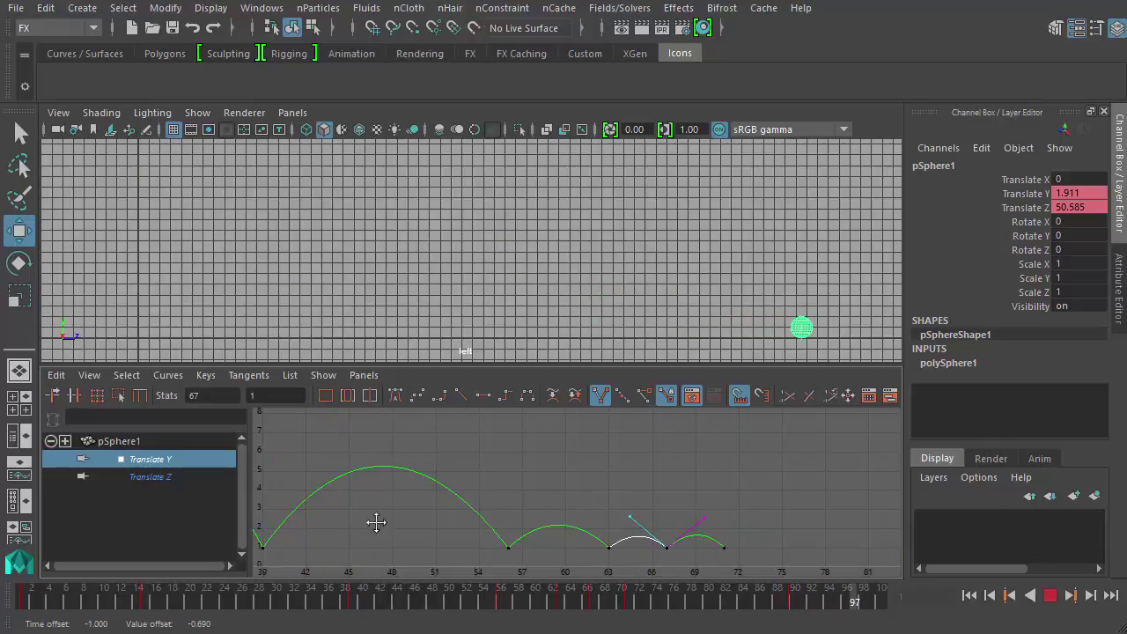
Fine-tune the facing tangents at frames 63 and 56 so the bounce between them is slightly lower, peaking at about 1.9
{"action": "scroll", "coordinate": [555, 491], "scroll_direction": "down", "scroll_amount": 4}
{"action": "middle_click_drag", "start_coordinate": [574, 493], "coordinate": [475, 492], "text": "alt"}
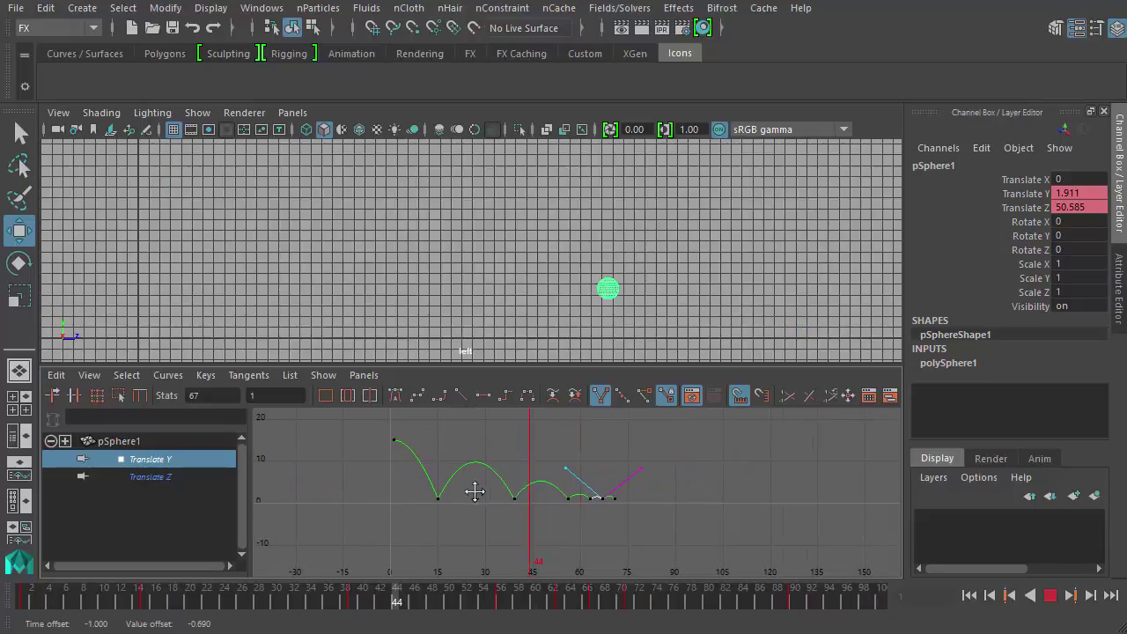
{"action": "scroll", "coordinate": [644, 536], "scroll_direction": "up", "scroll_amount": 6}
{"action": "left_click_drag", "start_coordinate": [581, 478], "coordinate": [548, 490]}
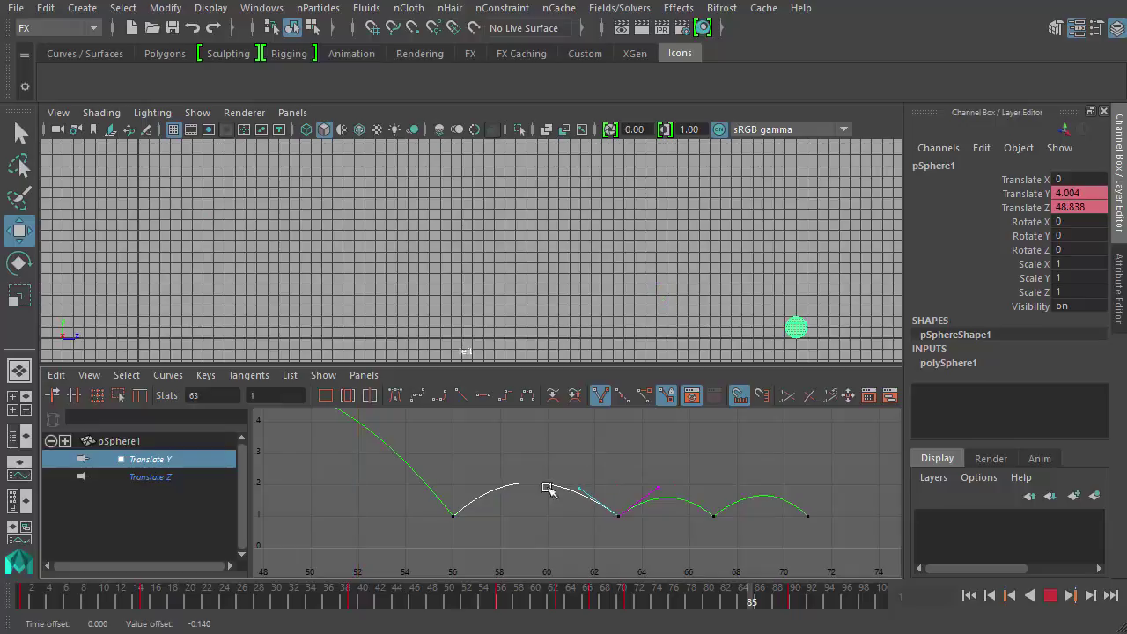
{"action": "left_click_drag", "start_coordinate": [422, 547], "coordinate": [424, 544]}
{"action": "left_click", "coordinate": [490, 483]}
{"action": "left_click_drag", "start_coordinate": [490, 479], "coordinate": [527, 452]}
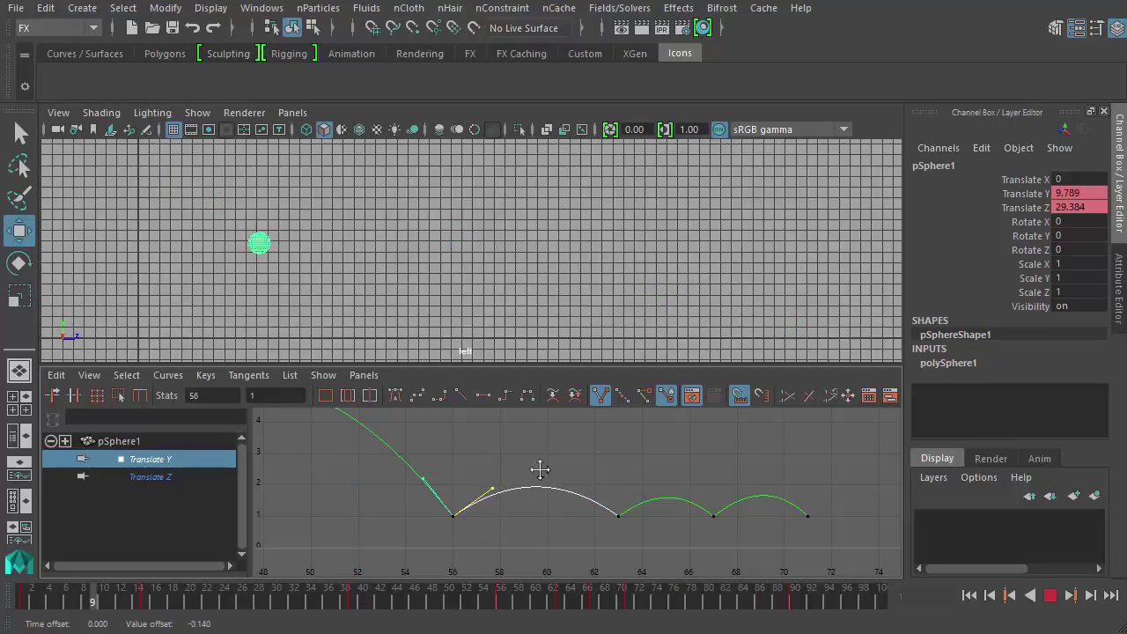
{"action": "scroll", "coordinate": [538, 468], "scroll_direction": "down", "scroll_amount": 5}
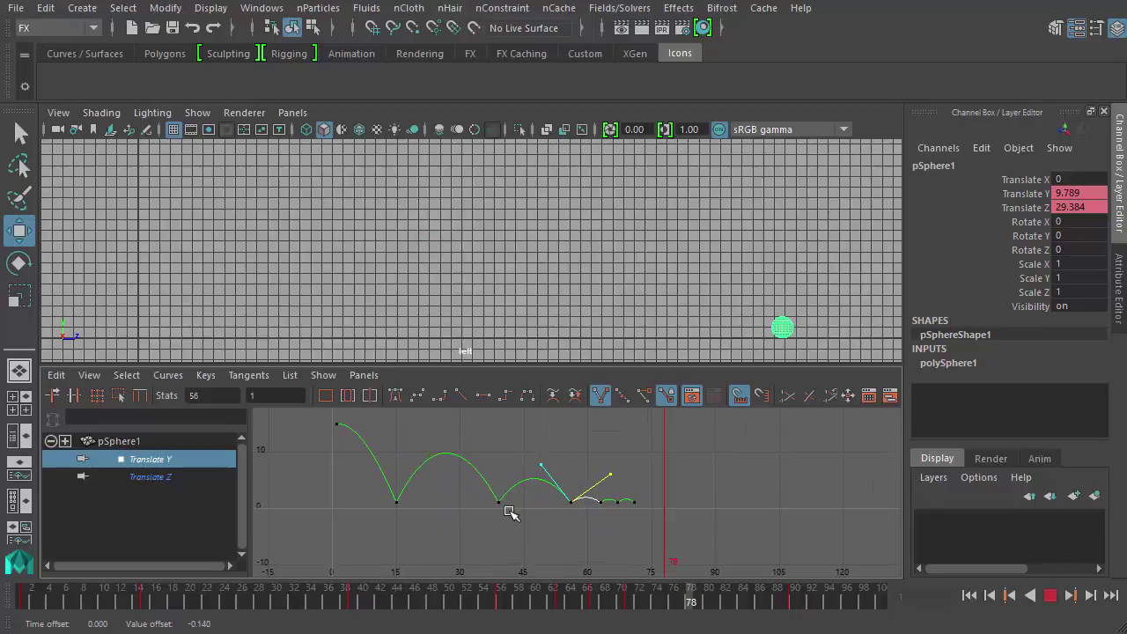
Flatten the frame 56 in tangent and frame 39 out tangent to lower the second Translate Y bounce to about 4.5
{"action": "scroll", "coordinate": [510, 496], "scroll_direction": "up", "scroll_amount": 5}
{"action": "middle_click_drag", "start_coordinate": [511, 496], "coordinate": [552, 537], "text": "alt"}
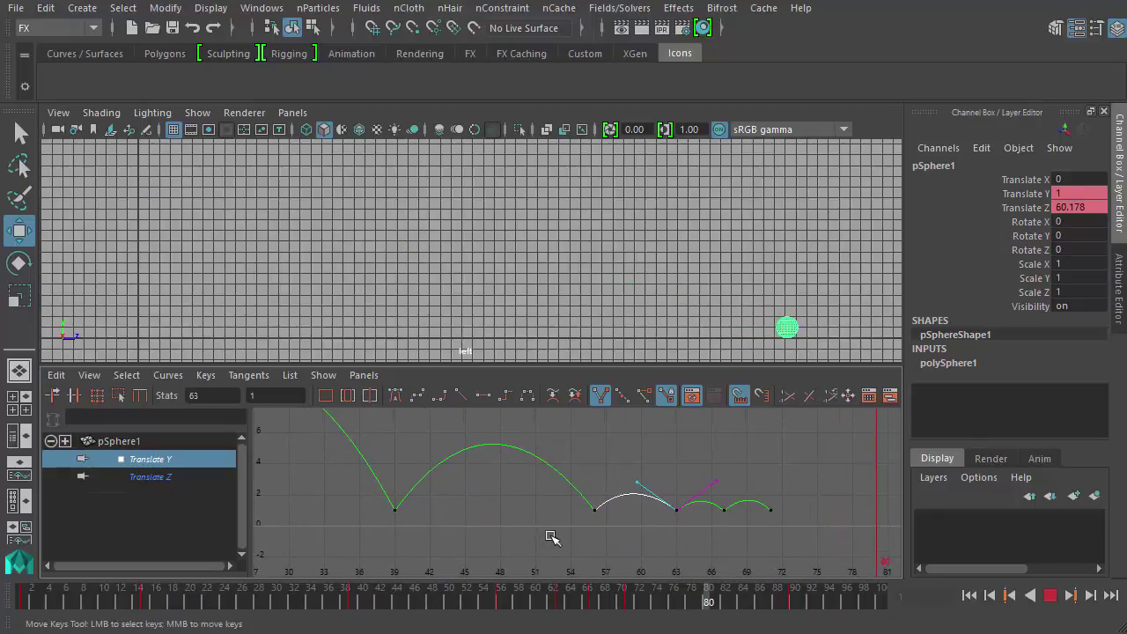
{"action": "left_click", "coordinate": [595, 509]}
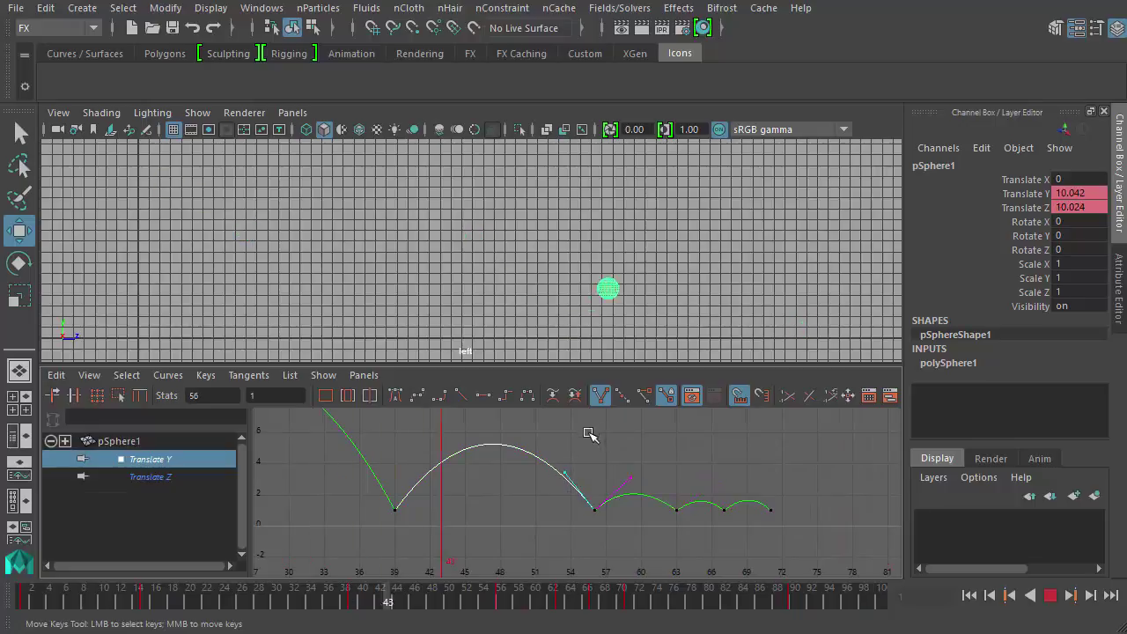
{"action": "middle_click_drag", "start_coordinate": [589, 434], "coordinate": [578, 435]}
{"action": "left_click_drag", "start_coordinate": [370, 487], "coordinate": [370, 487]}
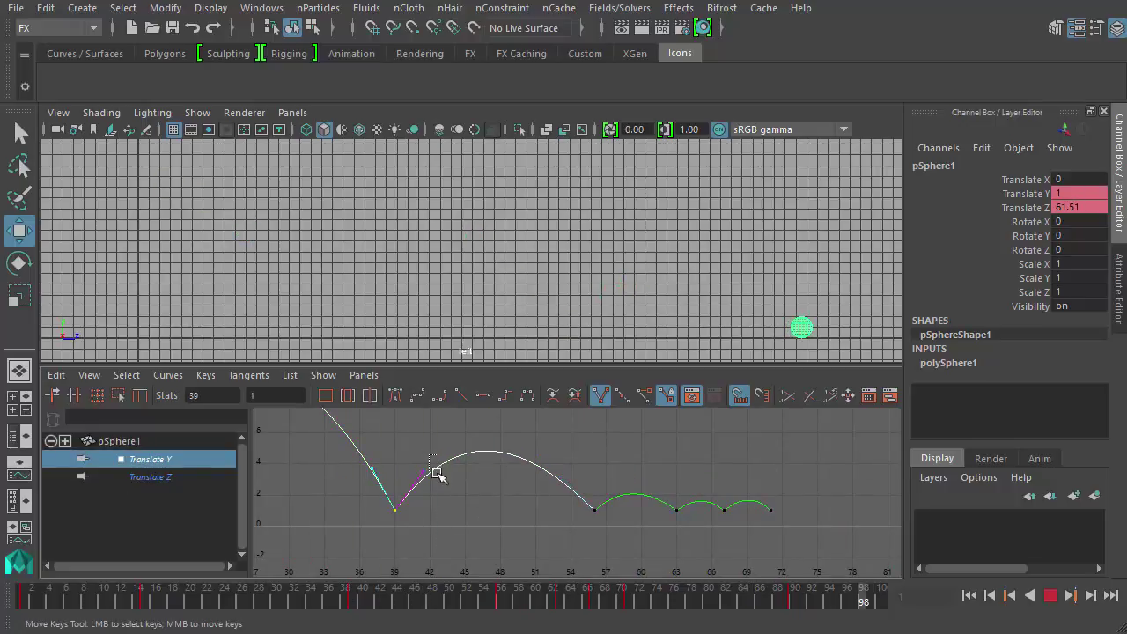
{"action": "middle_click_drag", "start_coordinate": [468, 491], "coordinate": [477, 495]}
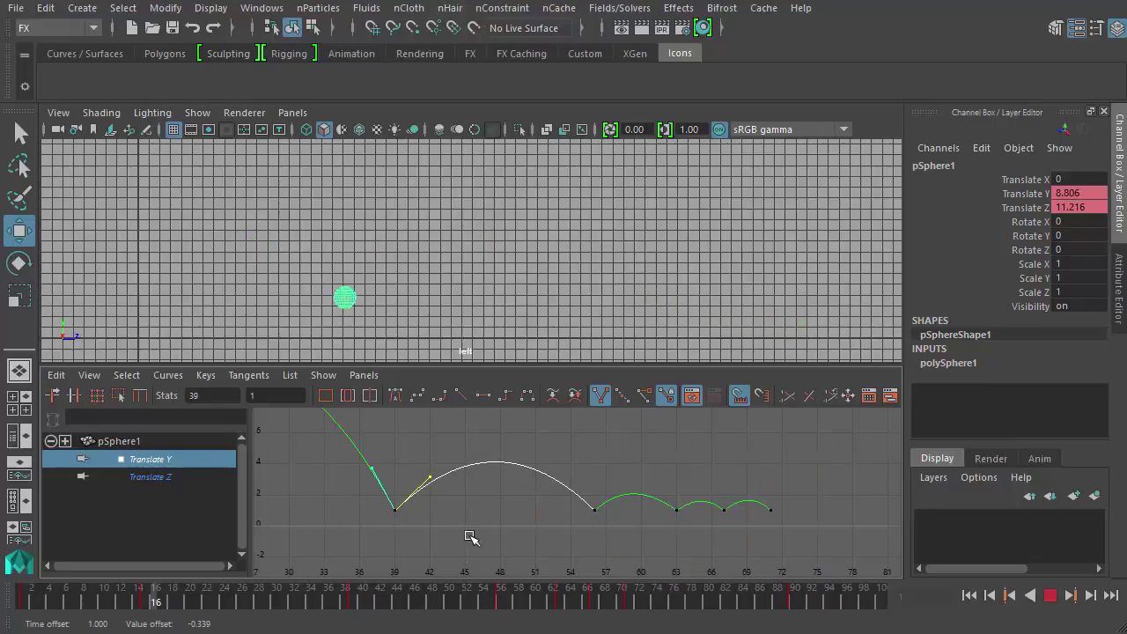
{"action": "middle_click_drag", "start_coordinate": [485, 519], "coordinate": [484, 520]}
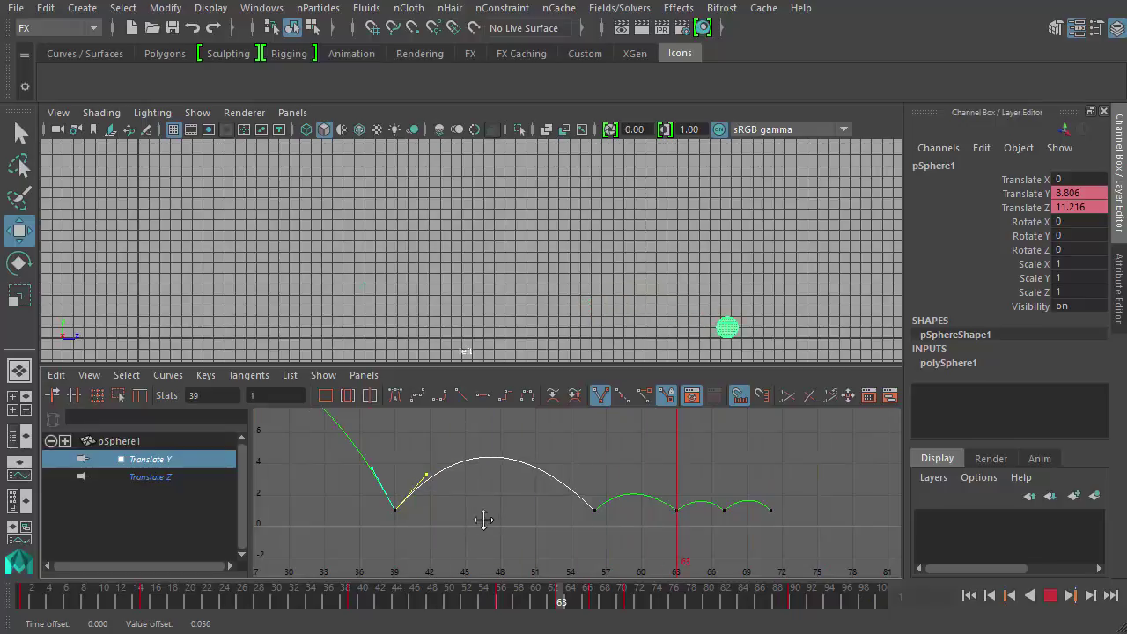
{"action": "left_click", "coordinate": [597, 518]}
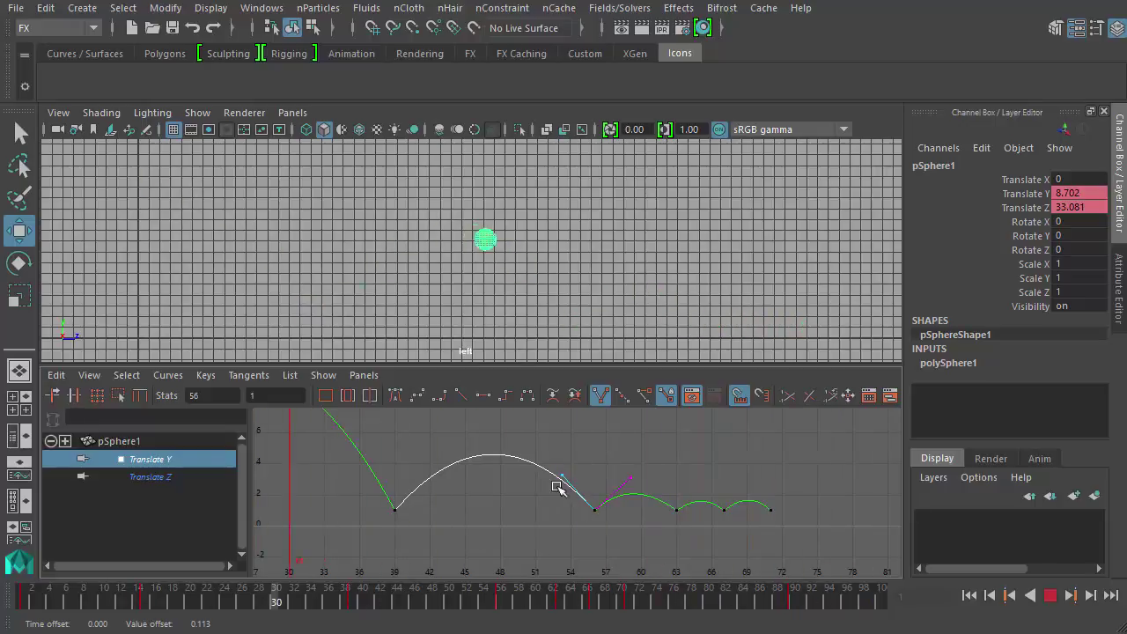
Flatten the frame 15 out tangent and frame 39 in tangent to lower the first Translate Y bounce to about 7
{"action": "scroll", "coordinate": [657, 523], "scroll_direction": "down", "scroll_amount": 5}
{"action": "scroll", "coordinate": [625, 521], "scroll_direction": "up", "scroll_amount": 2}
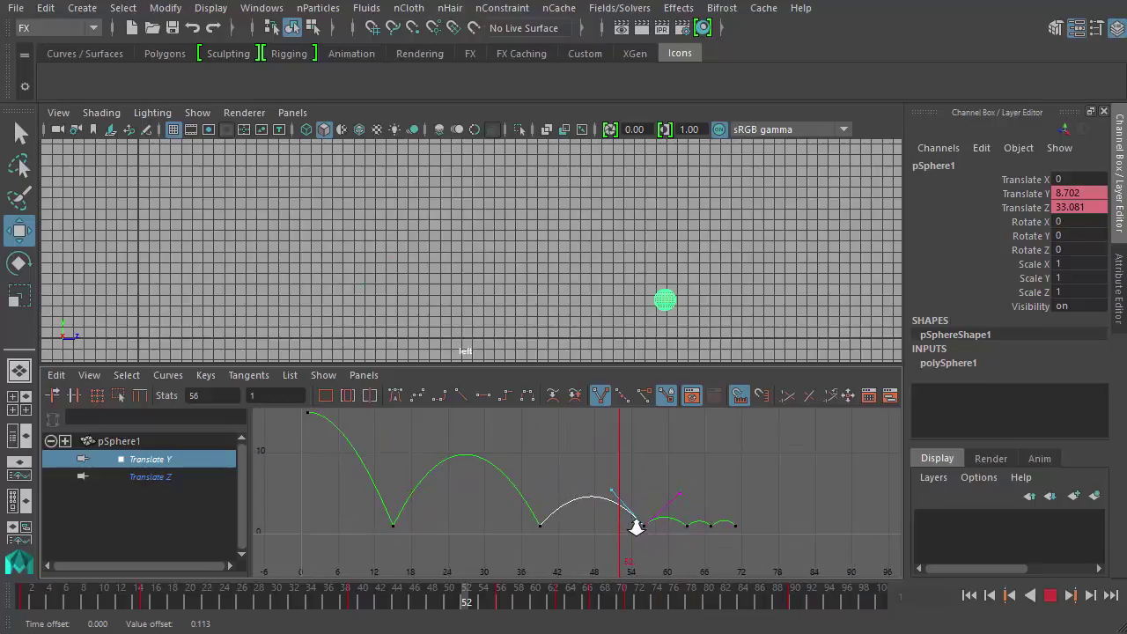
{"action": "middle_click_drag", "start_coordinate": [566, 518], "coordinate": [561, 518], "text": "alt"}
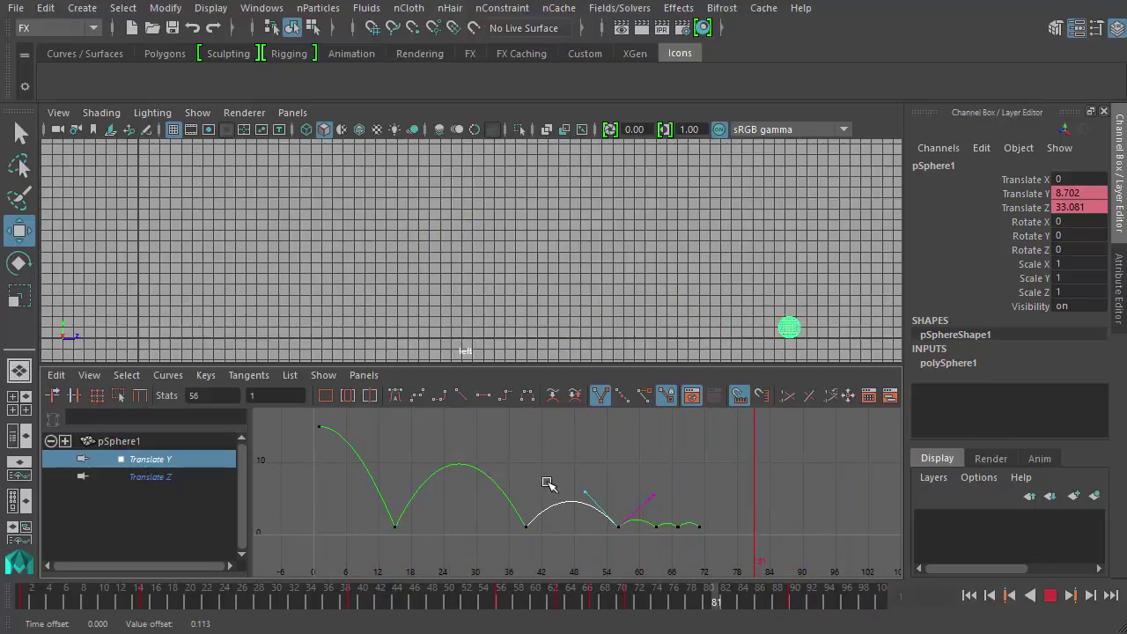
{"action": "left_click_drag", "start_coordinate": [370, 520], "coordinate": [408, 544]}
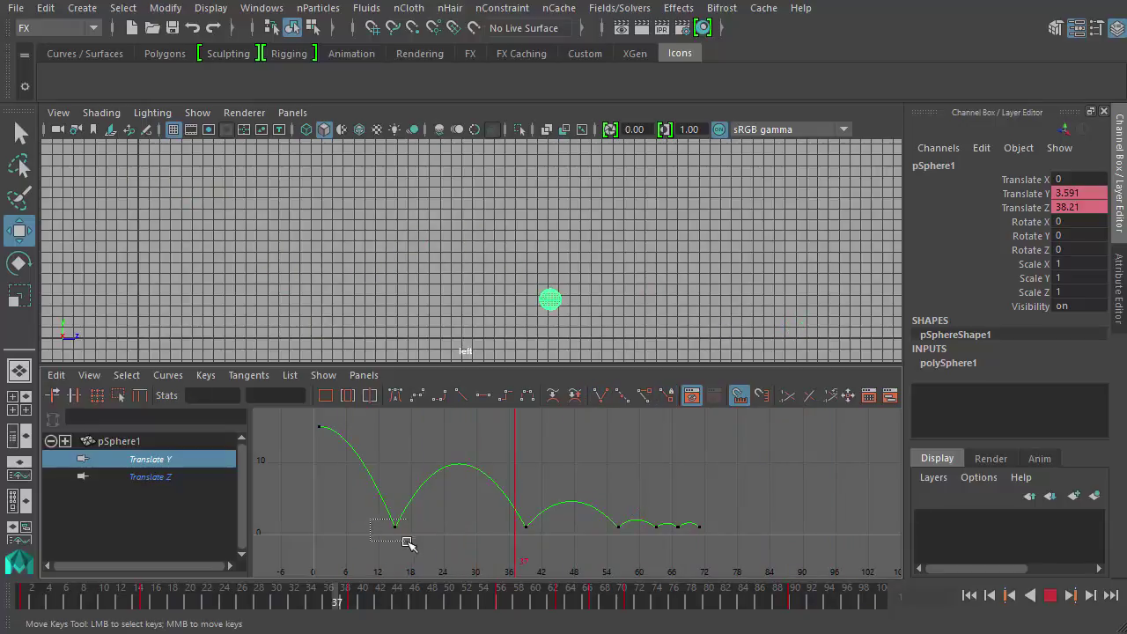
{"action": "left_click_drag", "start_coordinate": [620, 562], "coordinate": [763, 564]}
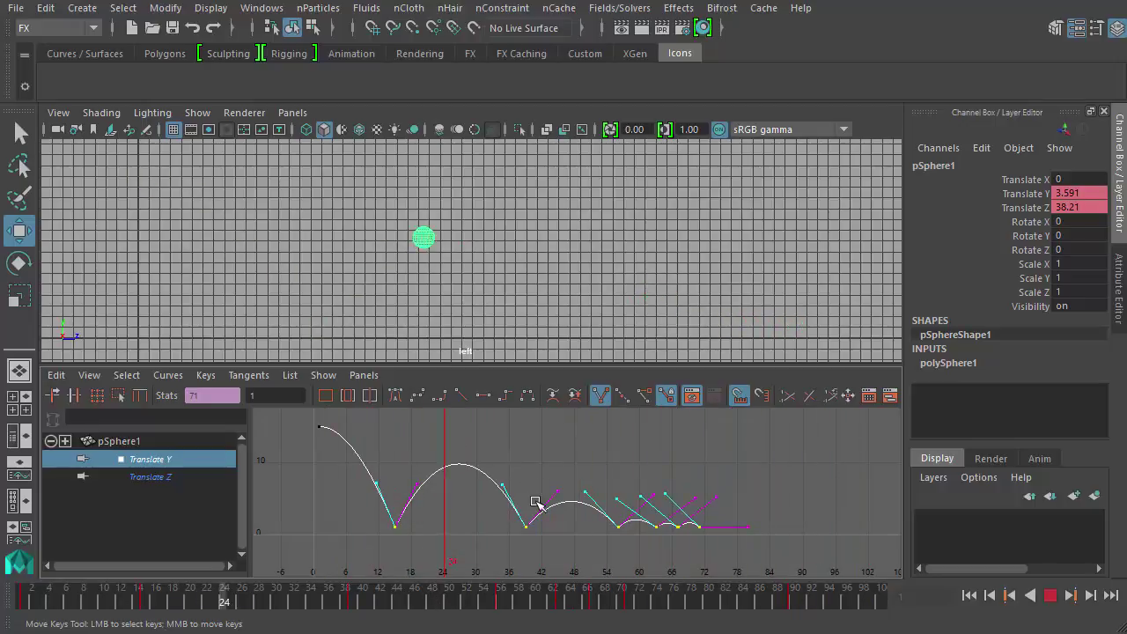
{"action": "left_click_drag", "start_coordinate": [403, 475], "coordinate": [446, 503]}
{"action": "middle_click_drag", "start_coordinate": [446, 500], "coordinate": [454, 504]}
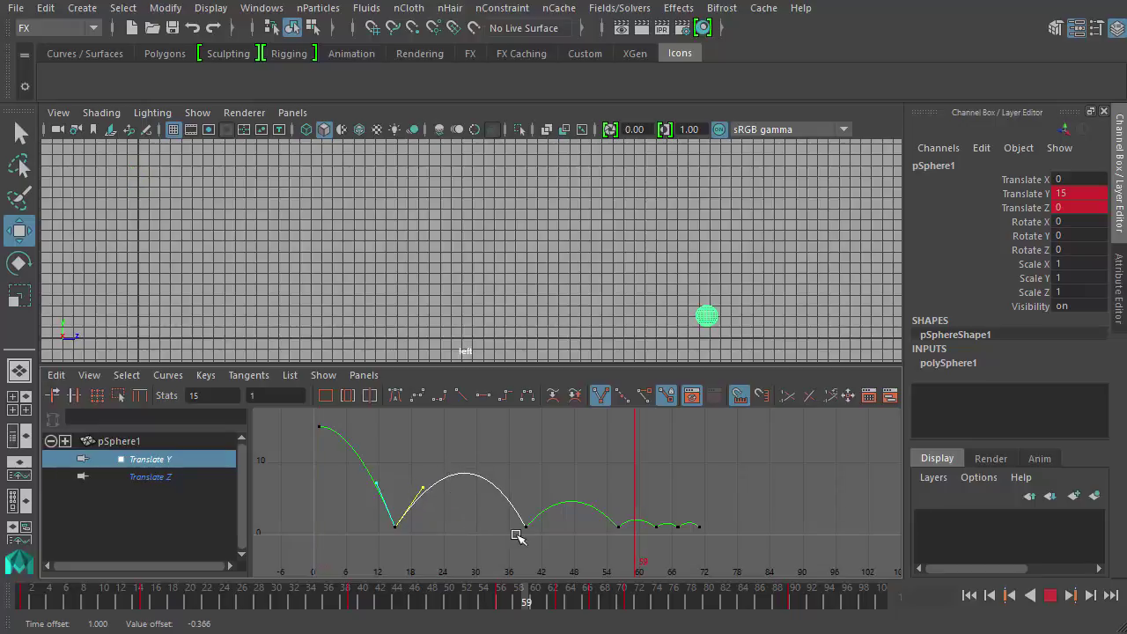
{"action": "left_click_drag", "start_coordinate": [519, 537], "coordinate": [505, 532]}
{"action": "middle_click_drag", "start_coordinate": [505, 532], "coordinate": [526, 519]}
{"action": "key", "text": "ctrl+z"}
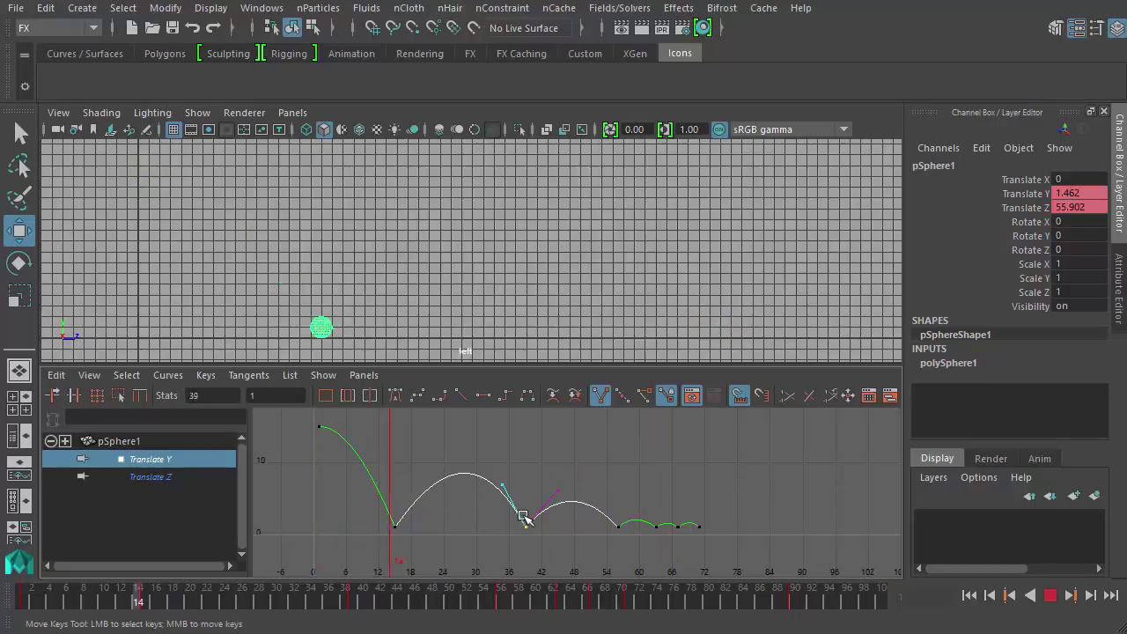
{"action": "left_click_drag", "start_coordinate": [495, 502], "coordinate": [512, 488]}
{"action": "middle_click_drag", "start_coordinate": [524, 465], "coordinate": [517, 467]}
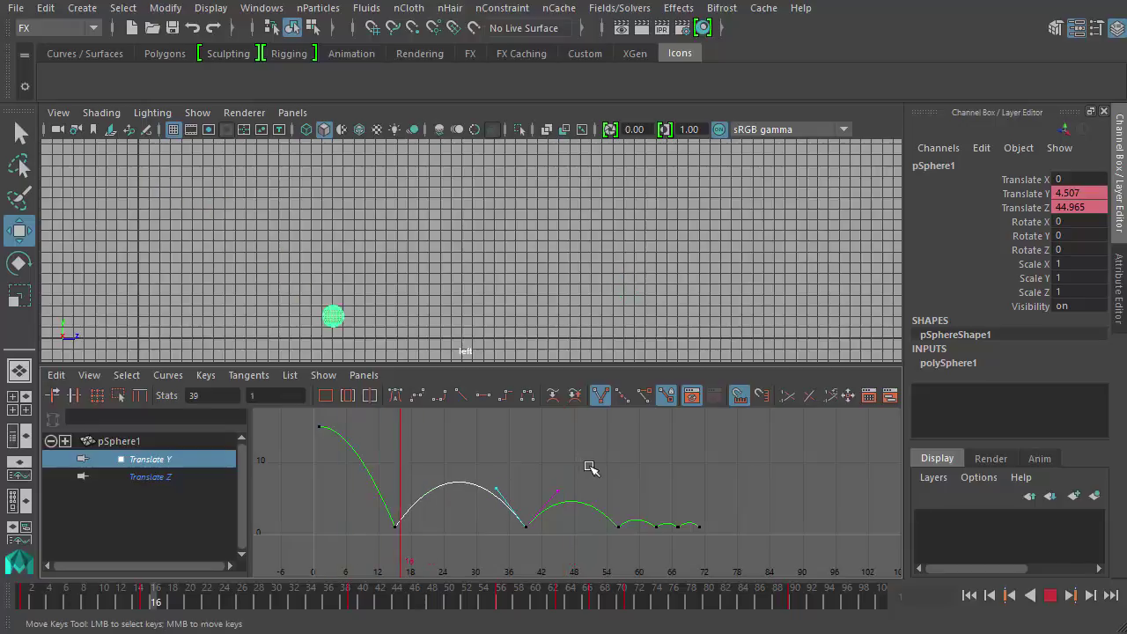
Set the value of the Translate Z key at frame 90 to 80 and return to the full Translate Y curve
{"action": "left_click", "coordinate": [672, 499]}
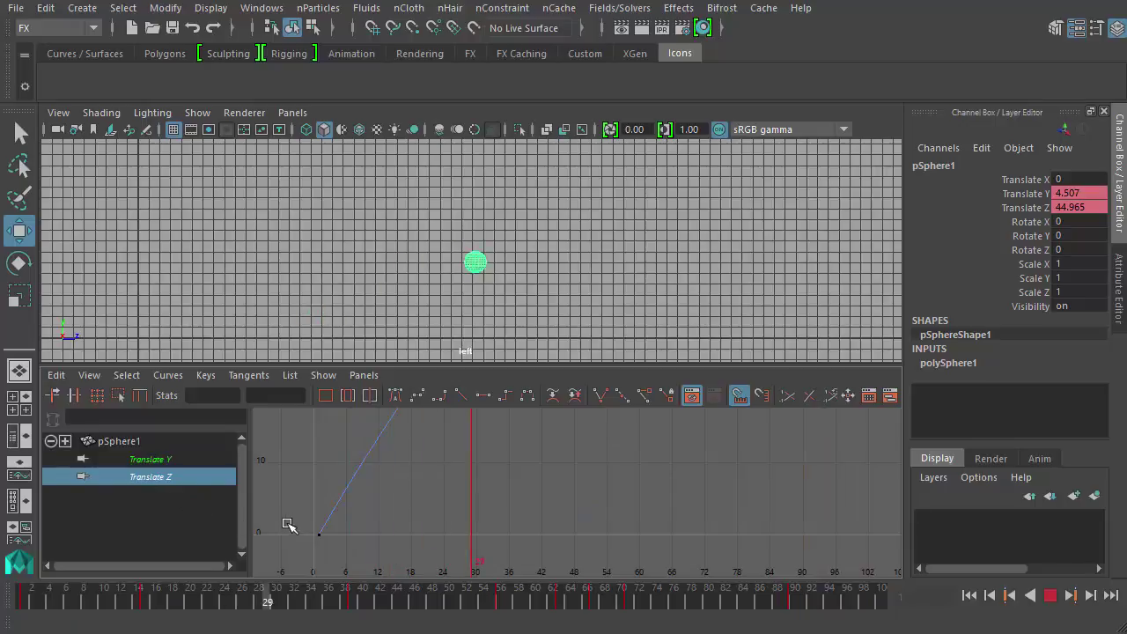
{"action": "key", "text": "f"}
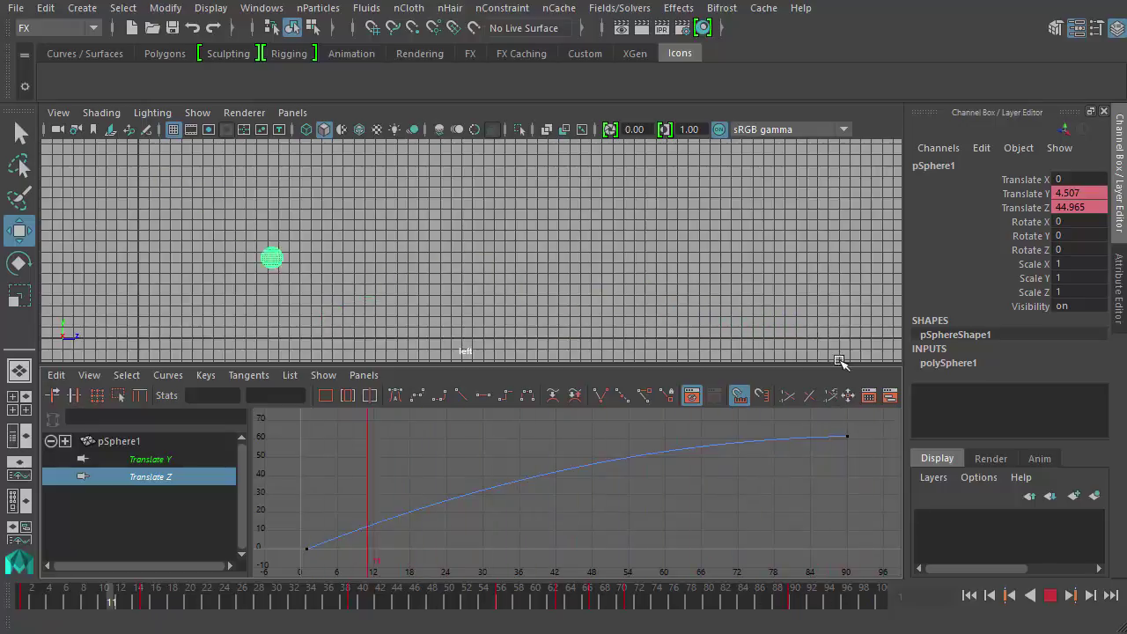
{"action": "left_click_drag", "start_coordinate": [868, 441], "coordinate": [826, 424]}
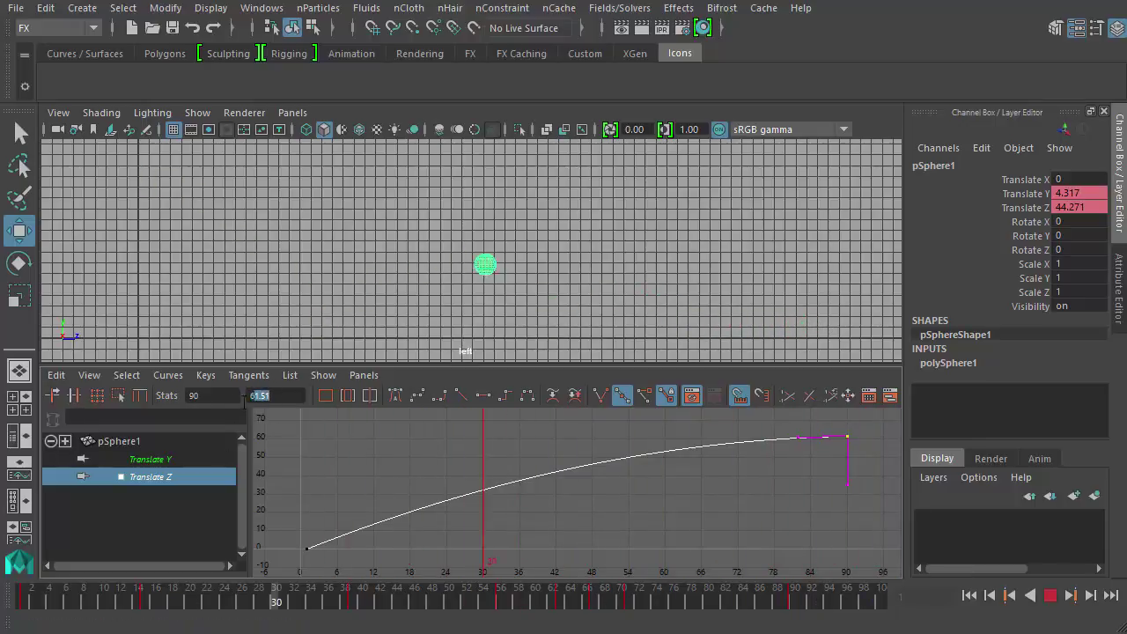
{"action": "type", "text": "80"}
{"action": "key", "text": "Return"}
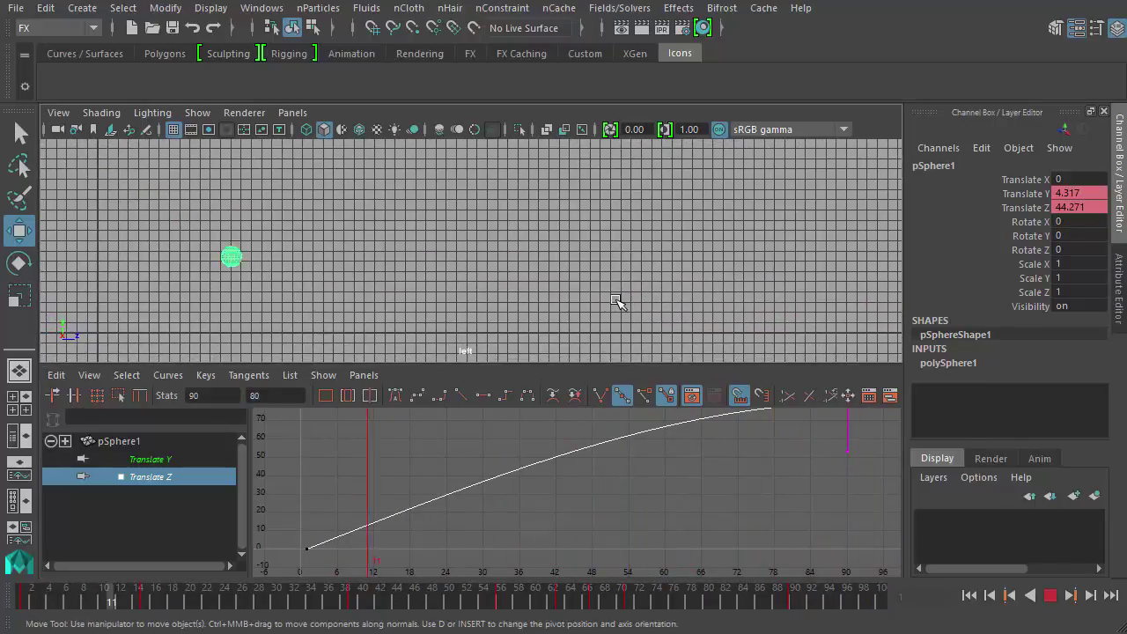
{"action": "right_click_drag", "start_coordinate": [758, 308], "coordinate": [667, 282], "text": "alt"}
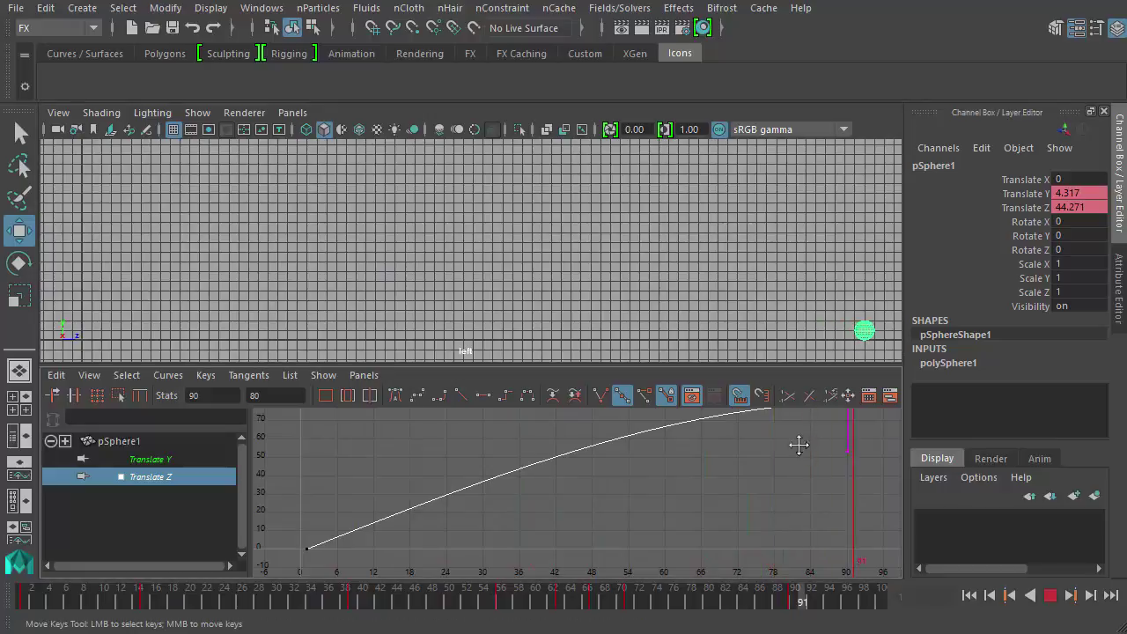
{"action": "mouse_move", "coordinate": [798, 443]}
{"action": "right_mouse_down", "text": "alt"}
{"action": "mouse_move", "coordinate": [770, 496]}
{"action": "mouse_move", "coordinate": [699, 508]}
{"action": "mouse_move", "coordinate": [710, 473]}
{"action": "mouse_move", "coordinate": [753, 484]}
{"action": "mouse_move", "coordinate": [715, 473]}
{"action": "right_mouse_up", "text": "alt"}
{"action": "middle_click_drag", "start_coordinate": [714, 473], "coordinate": [667, 490], "text": "alt"}
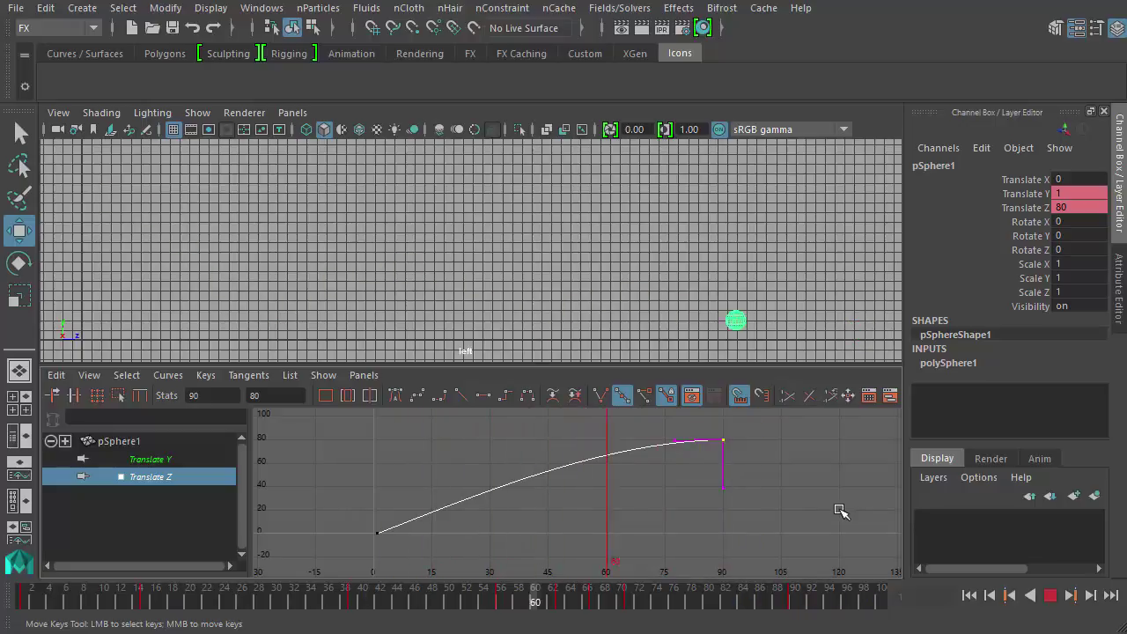
{"action": "left_click", "coordinate": [151, 459]}
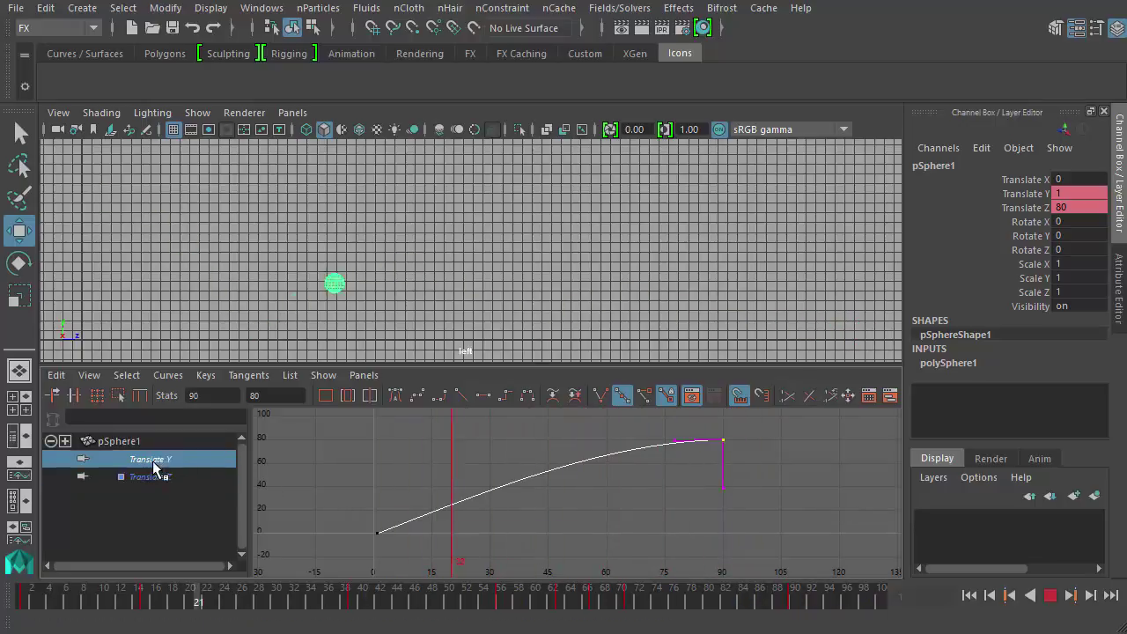
{"action": "key", "text": "a"}
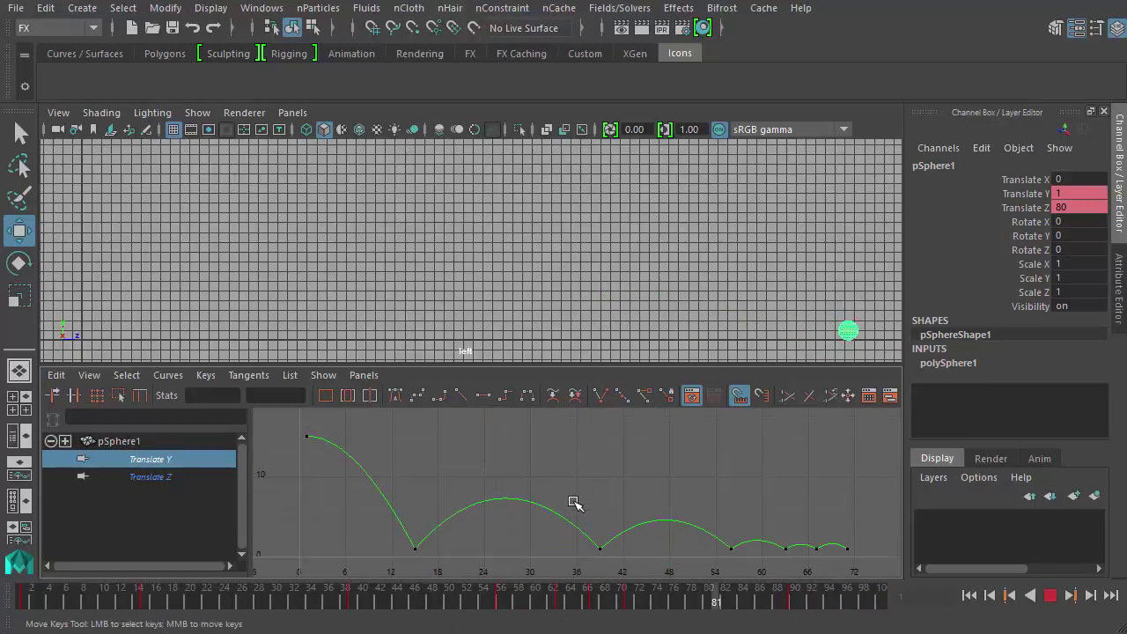